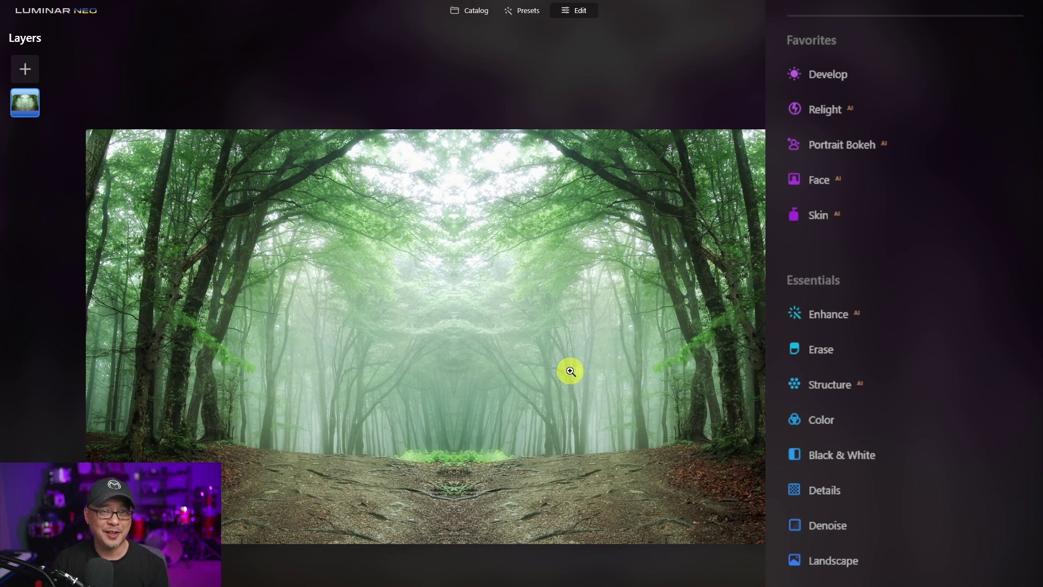
Step: Lower the forest photo's Highlights to -100 and Shadows to -44 in Develop's Light section
click(834, 76)
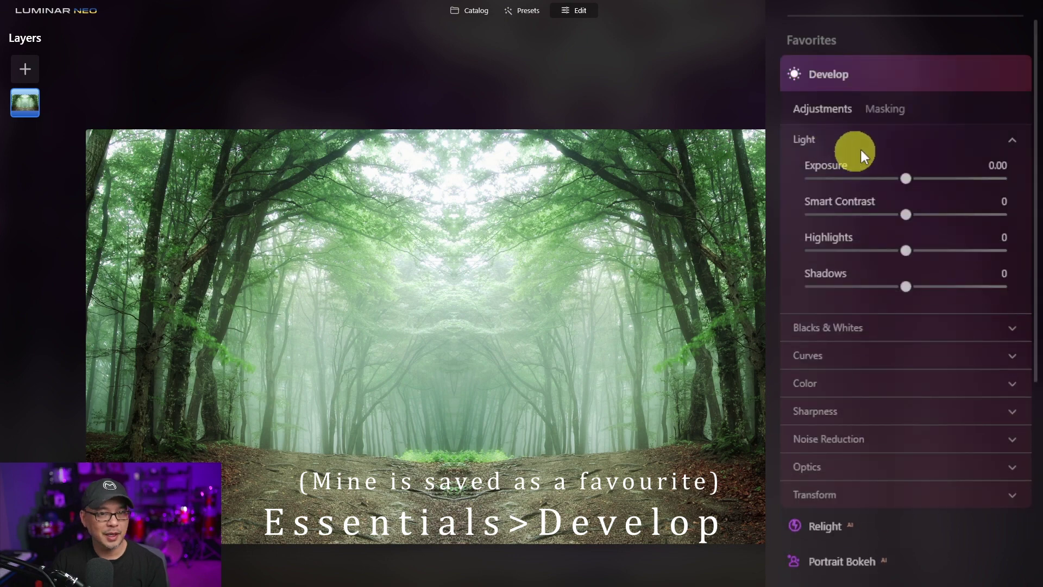
click(906, 250)
drag(905, 249, 809, 251)
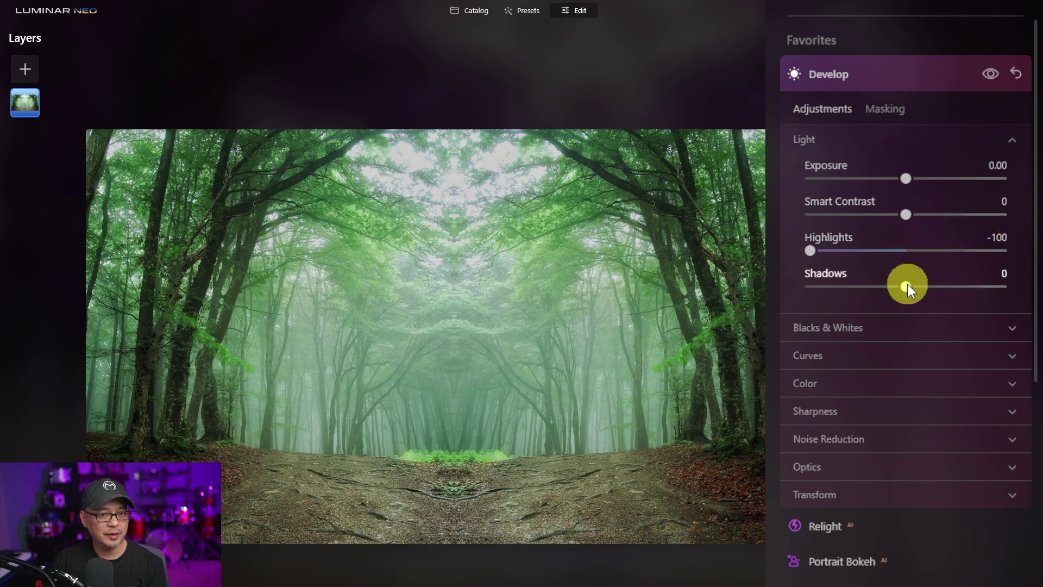
drag(905, 283, 865, 285)
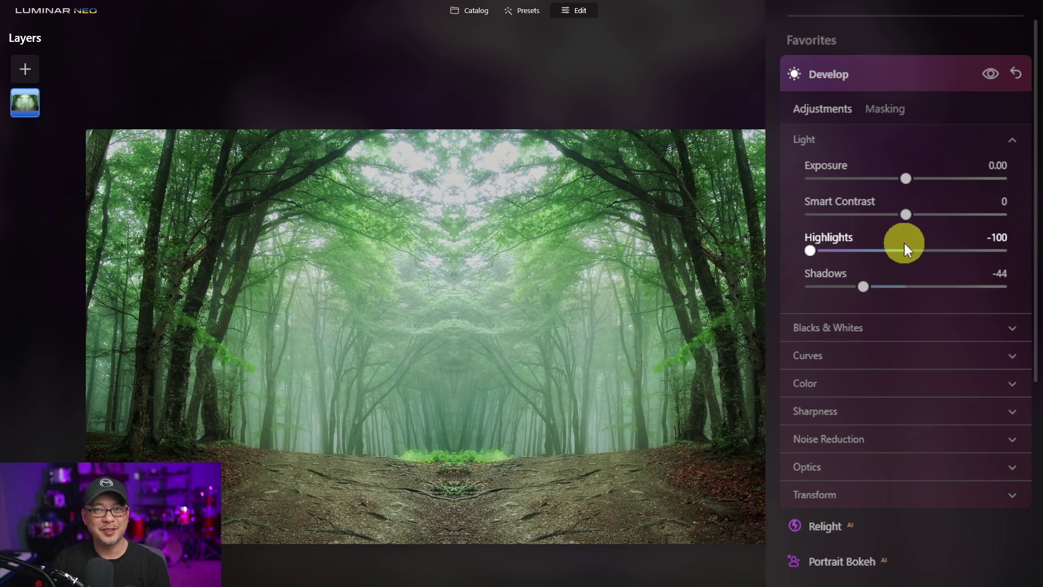
Step: Give the Structure tool a Mask AI Flora mask over the trees and expand its mask actions
click(904, 74)
scroll(898, 153, down, 4)
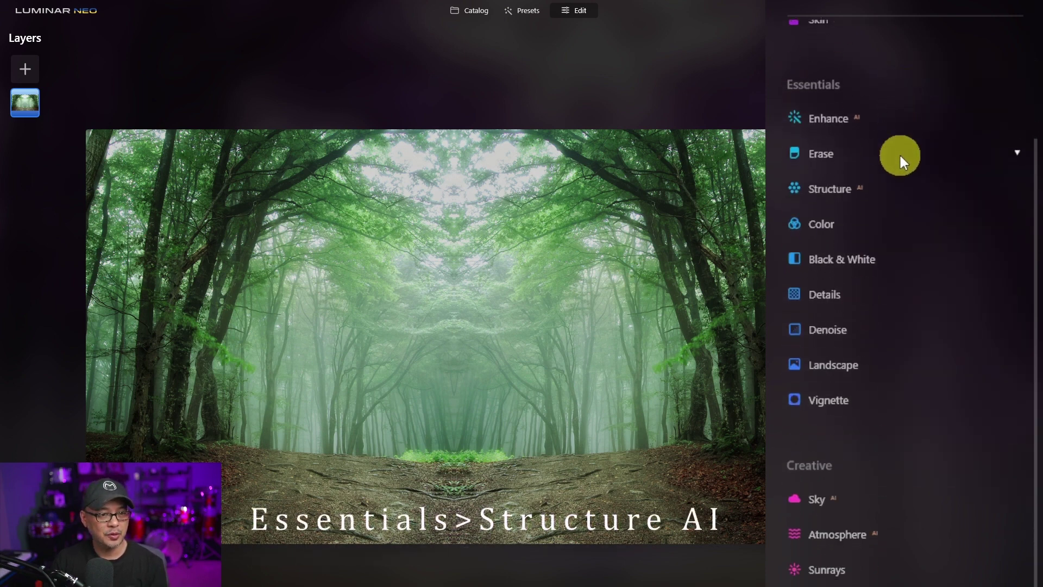
click(876, 188)
click(876, 216)
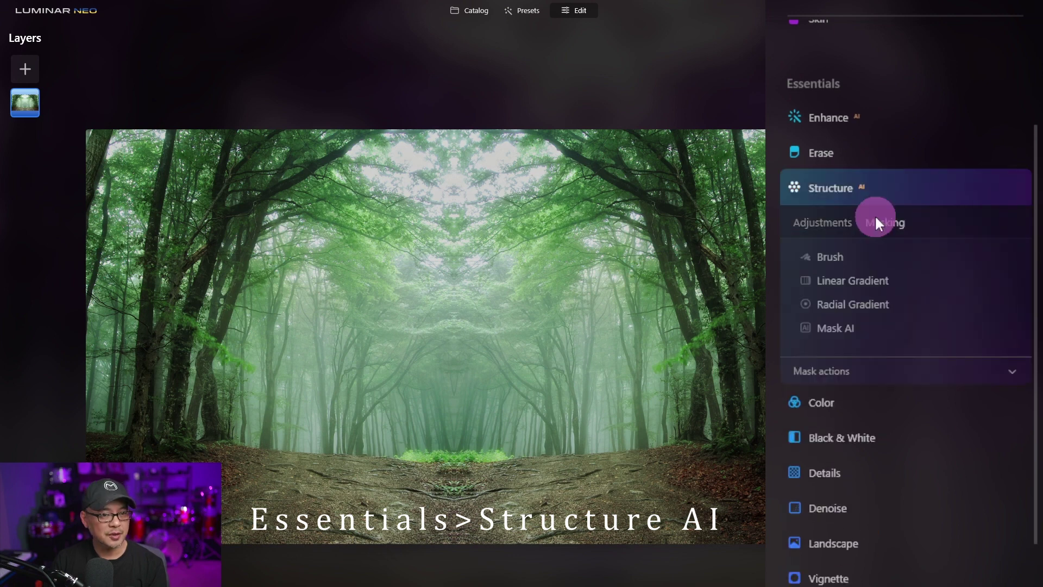
click(829, 328)
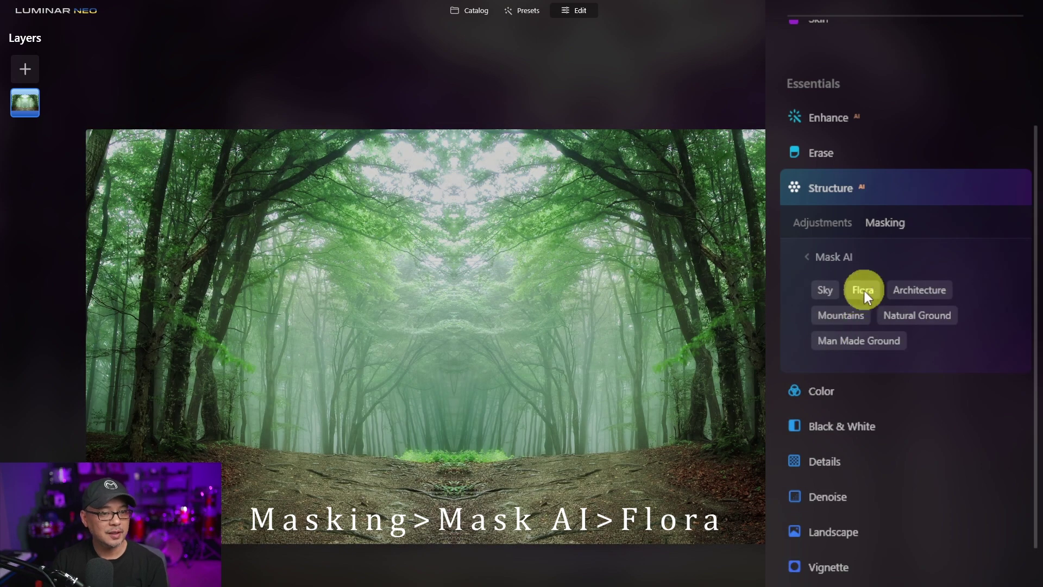
click(863, 290)
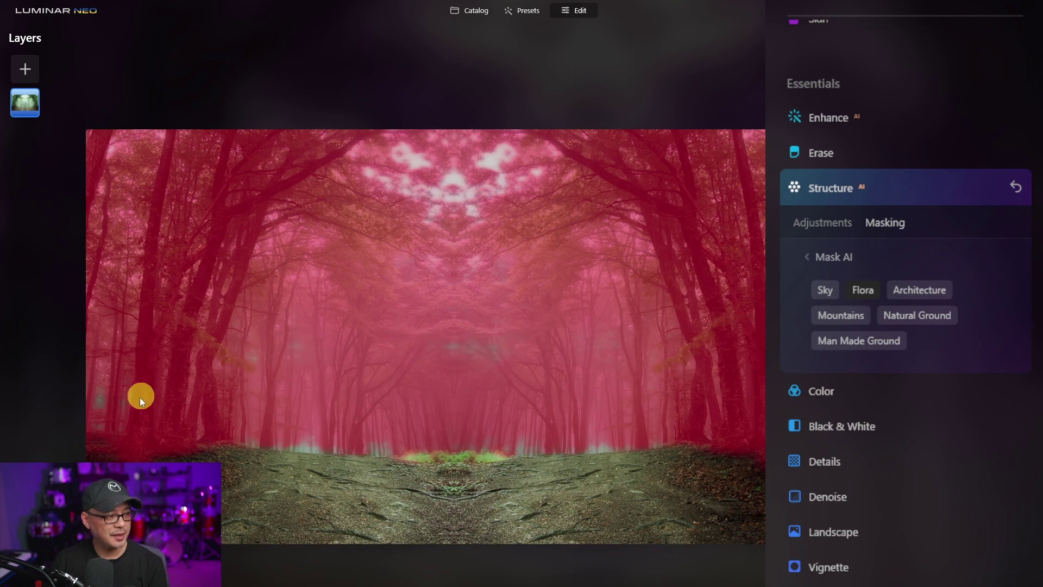
click(838, 253)
click(837, 372)
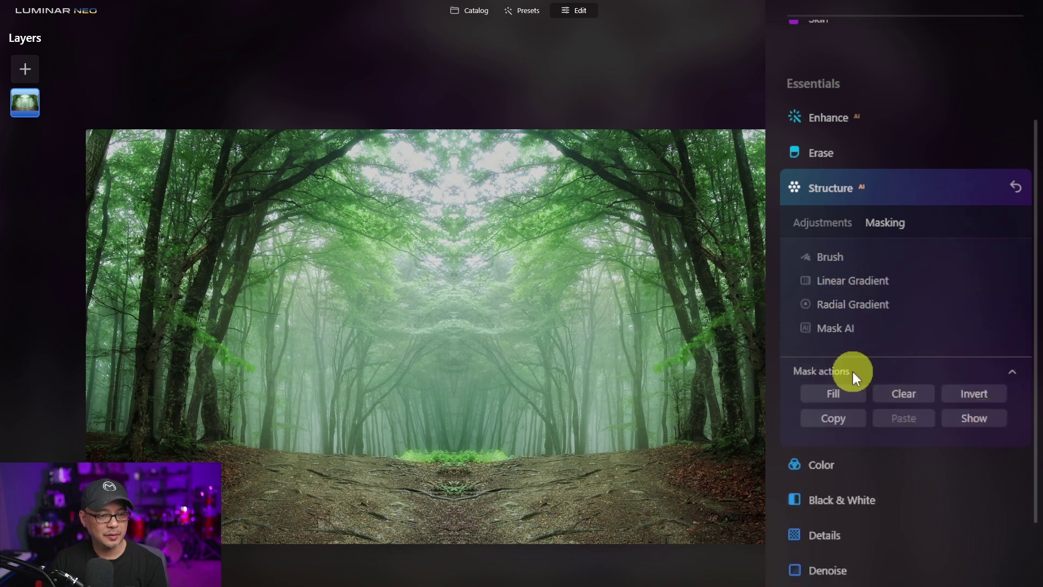
Step: Show the Structure mask as a red overlay, pick the mask brush, and zoom in on the tree bases
click(968, 416)
click(829, 254)
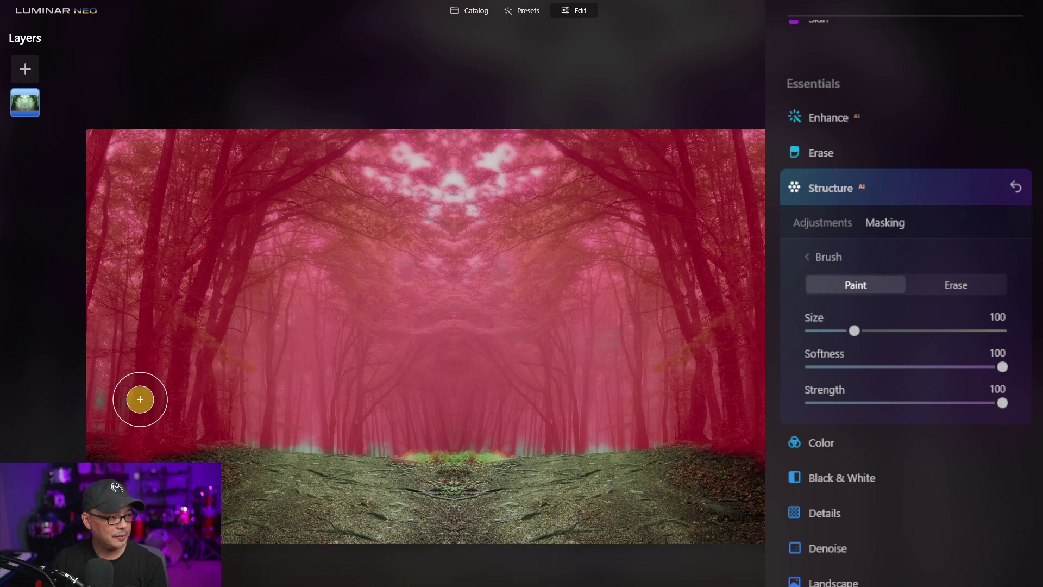
key(ctrl+plus)
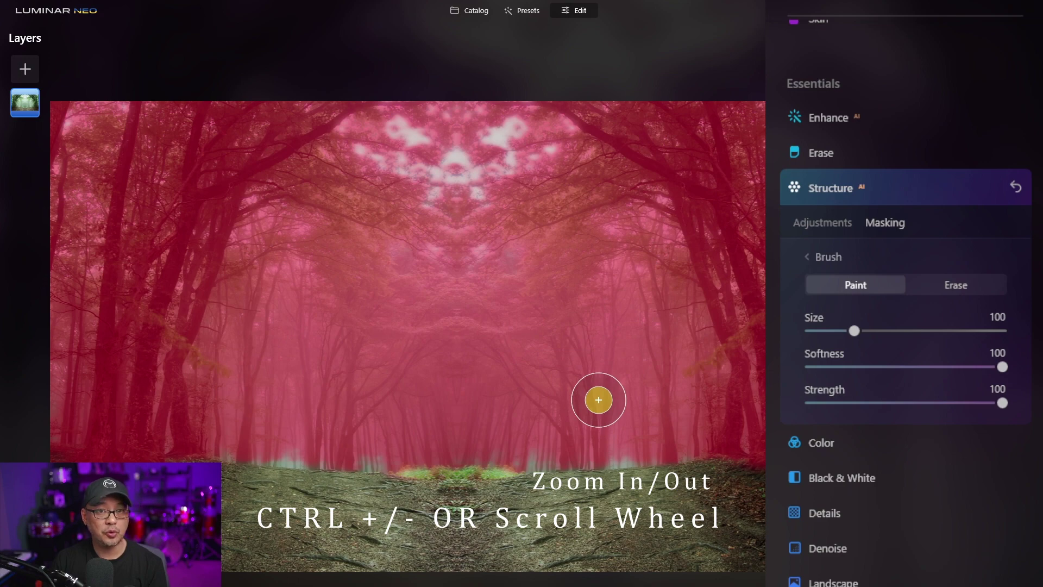
scroll(598, 400, up, 3)
scroll(598, 399, up, 2)
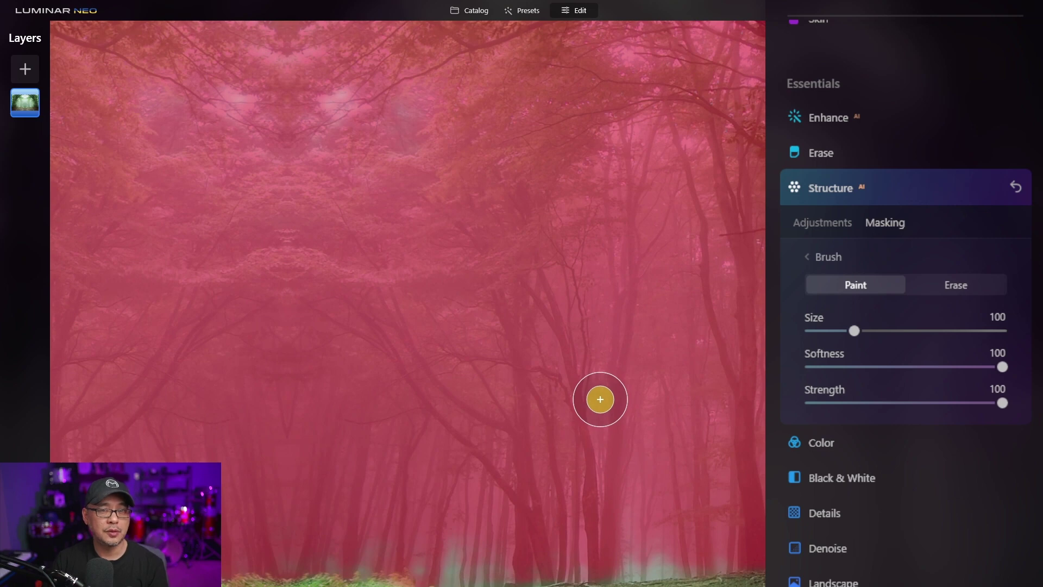
scroll(598, 398, down, 4)
scroll(598, 398, up, 4)
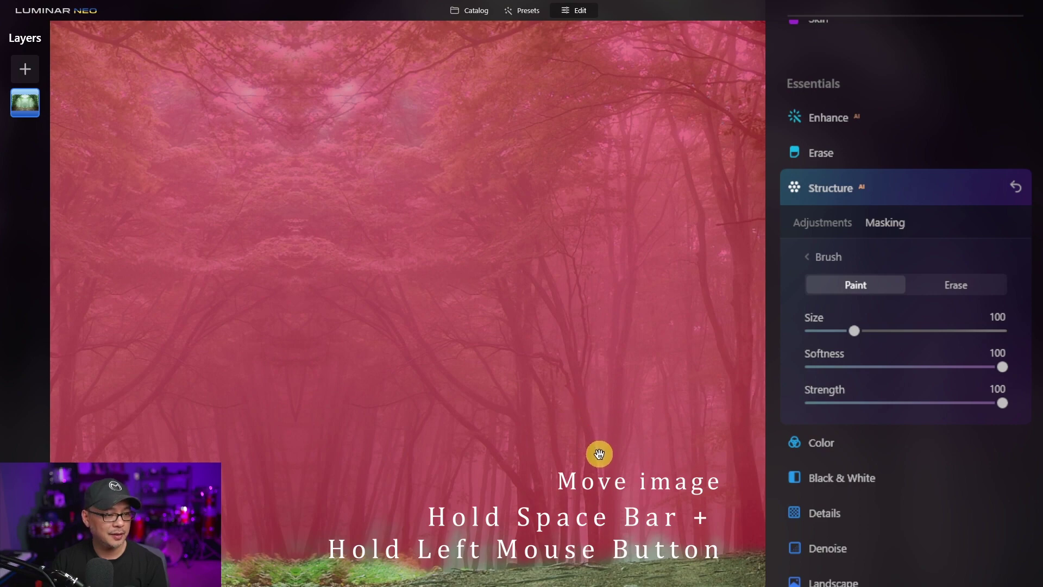
mouse_move(599, 454)
mouse_down()
mouse_move(597, 478)
mouse_move(582, 266)
mouse_move(645, 230)
mouse_move(524, 210)
mouse_move(577, 242)
mouse_move(596, 238)
mouse_move(547, 245)
mouse_move(673, 191)
mouse_move(449, 272)
mouse_move(516, 262)
mouse_move(559, 243)
mouse_move(600, 287)
mouse_move(444, 249)
mouse_move(475, 228)
mouse_move(559, 364)
mouse_move(505, 401)
mouse_move(554, 463)
mouse_move(524, 473)
mouse_move(685, 449)
mouse_move(633, 461)
mouse_move(336, 467)
mouse_move(315, 449)
mouse_move(335, 489)
mouse_move(295, 477)
mouse_move(535, 458)
mouse_move(188, 457)
mouse_move(238, 465)
mouse_move(349, 429)
mouse_move(310, 439)
mouse_up()
Step: Paint the missed tree-base areas into the mask at brush size 52, then fit the photo to screen
key(bracketleft)
key(bracketleft)
key(bracketleft)
key(bracketleft)
mouse_move(310, 439)
mouse_down()
mouse_move(606, 403)
mouse_move(203, 405)
mouse_move(259, 426)
mouse_move(103, 403)
mouse_move(417, 418)
mouse_move(345, 337)
mouse_up()
key(ctrl+0)
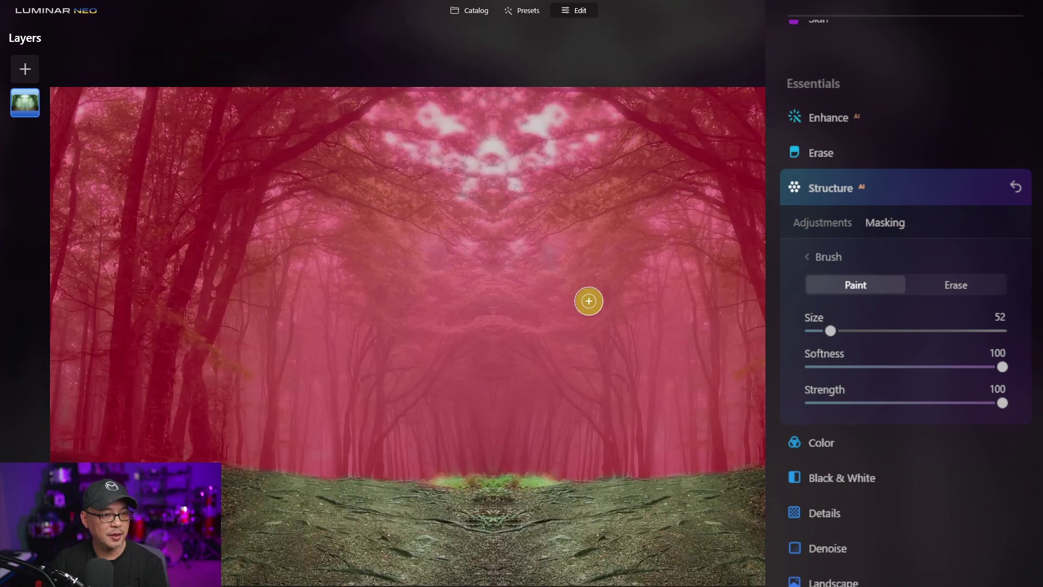
Step: Set Structure Amount to 60 and Boost to 20 on the masked trees
click(818, 223)
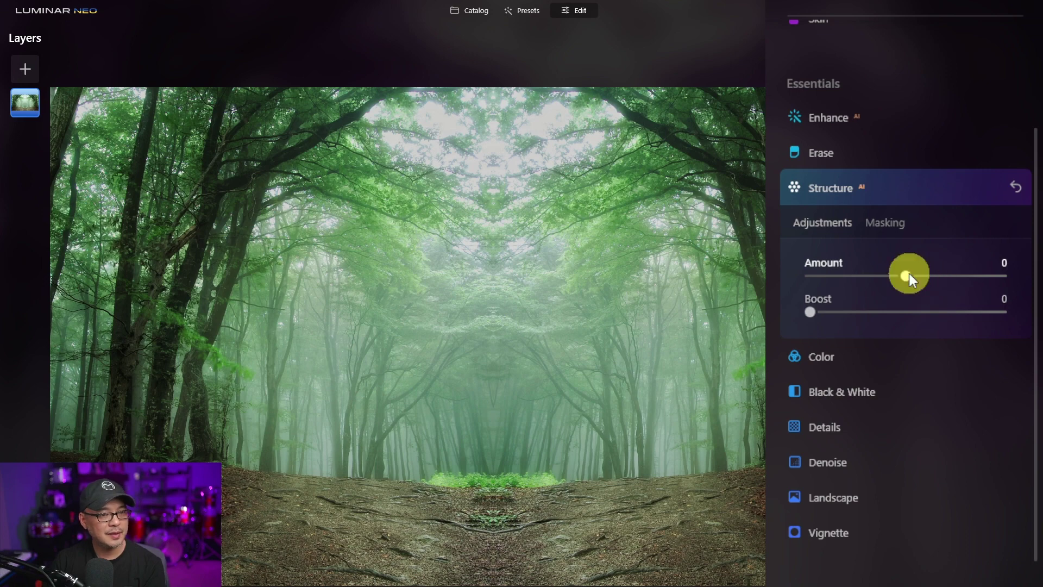
drag(909, 275, 996, 278)
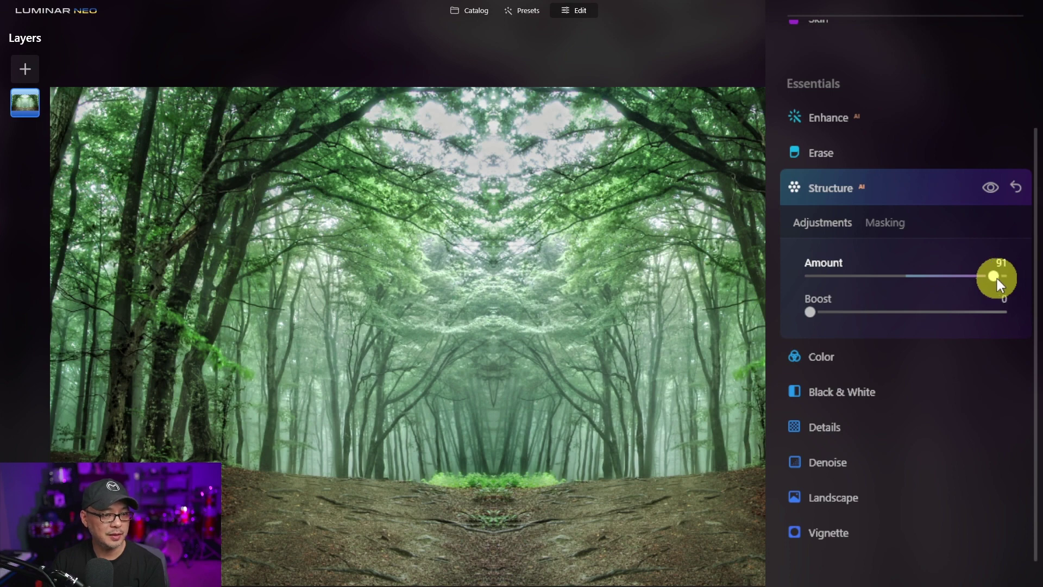
drag(996, 278, 967, 272)
click(822, 312)
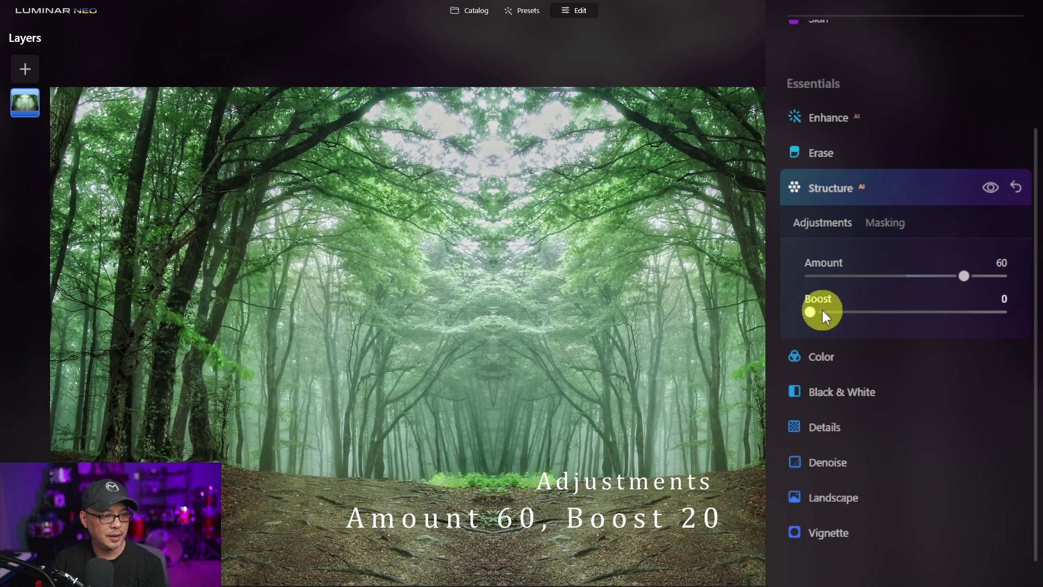
drag(815, 312, 848, 315)
click(991, 187)
Step: Toggle the Structure effect off and on to compare before and after
click(991, 188)
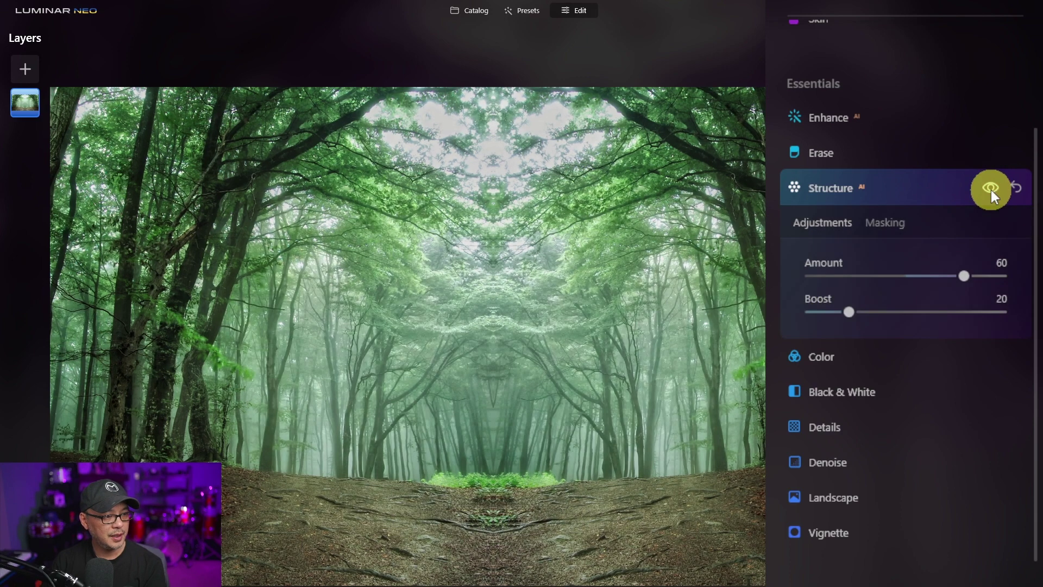
click(990, 189)
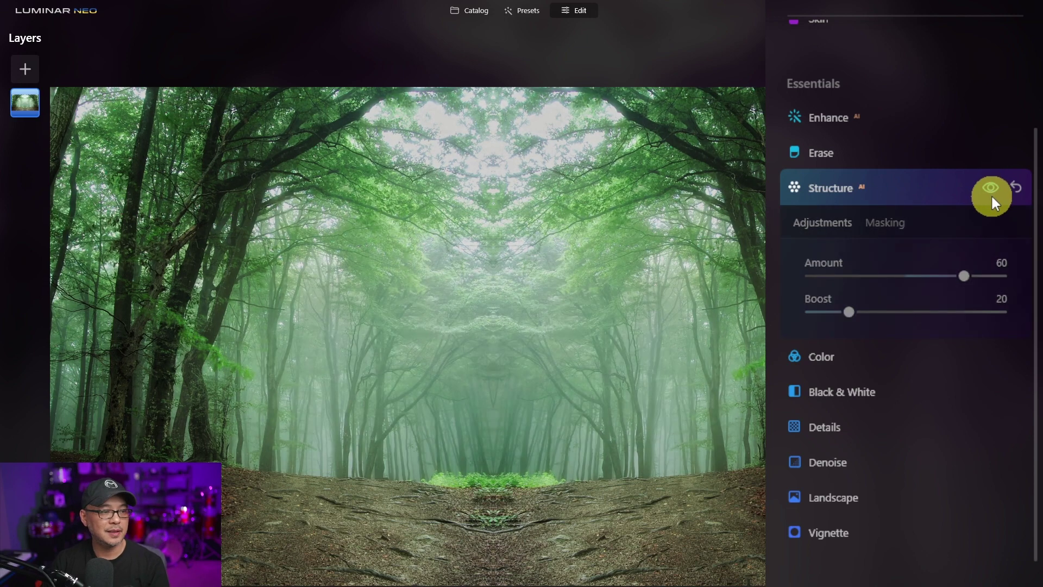
click(991, 193)
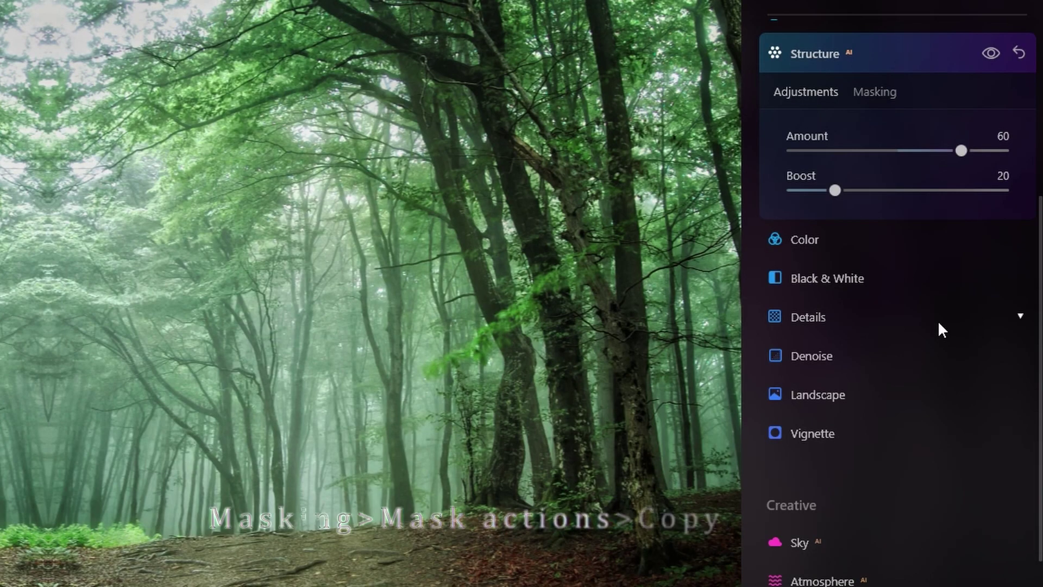
Step: Show the Structure tree mask and copy it
click(868, 90)
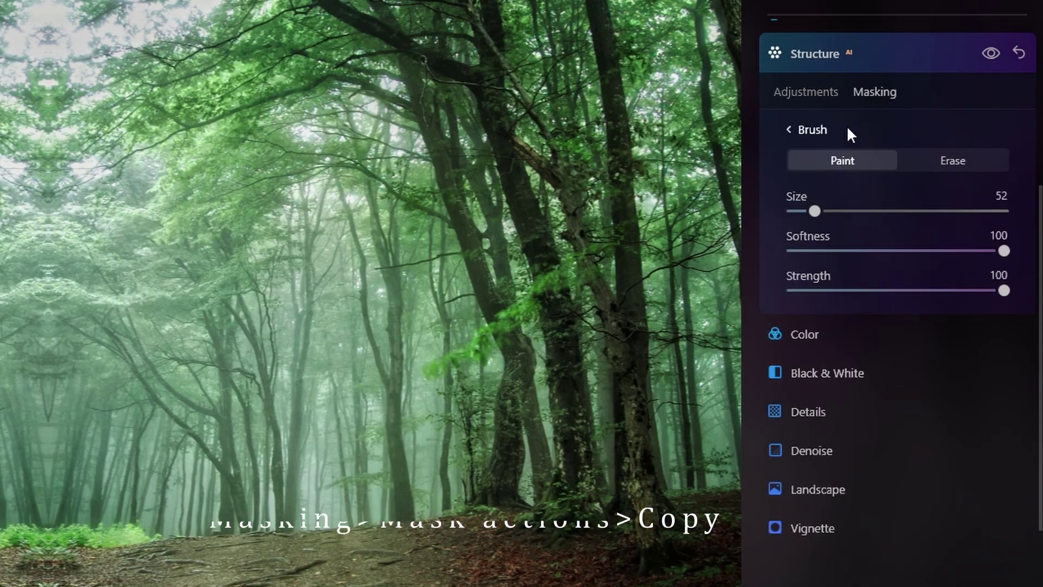
click(816, 129)
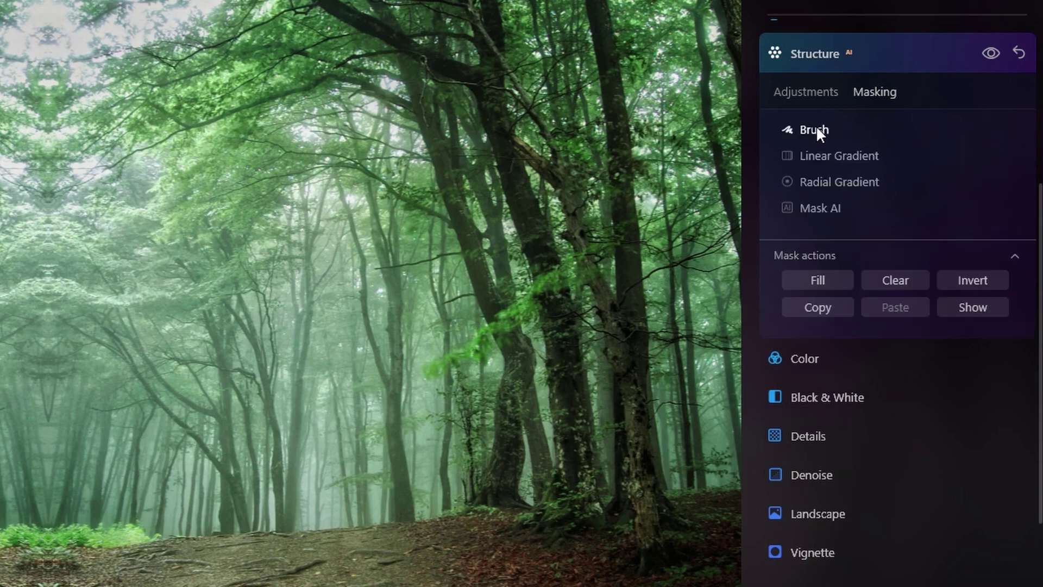
click(992, 304)
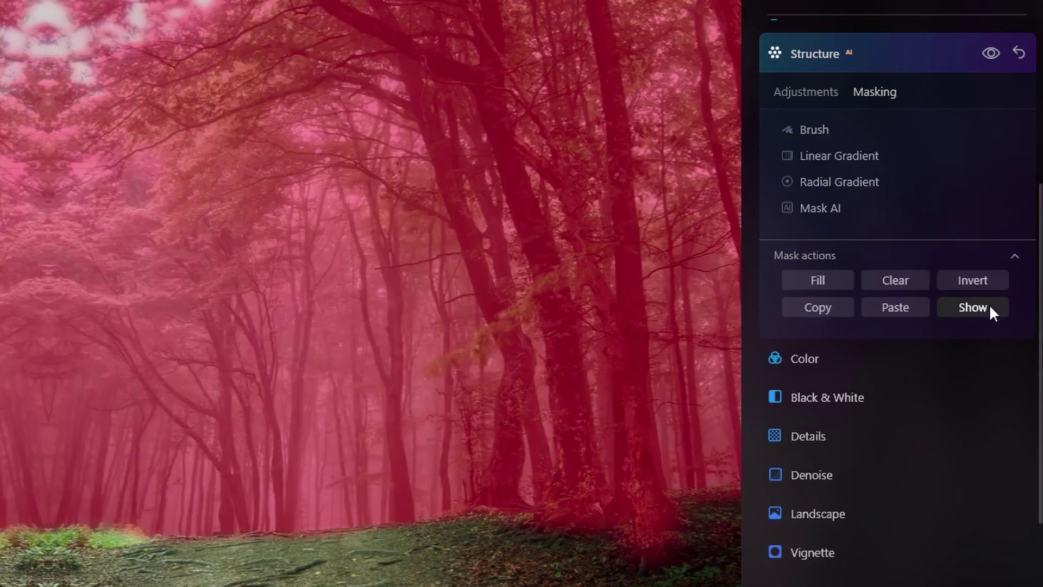
click(816, 306)
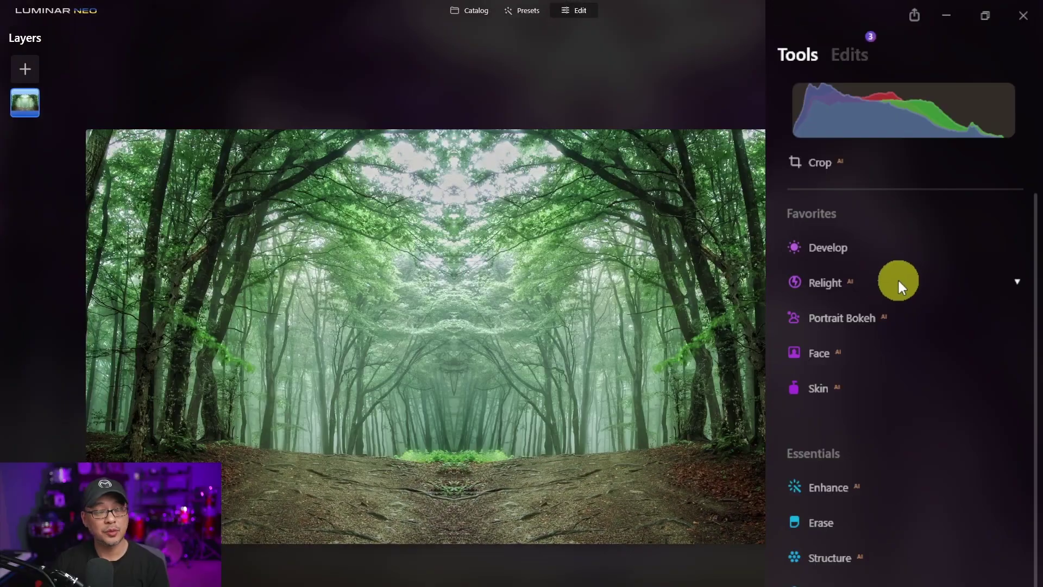
Step: Paste the copied tree mask onto the Color tool and show it over the forest
scroll(899, 282, down, 5)
click(848, 300)
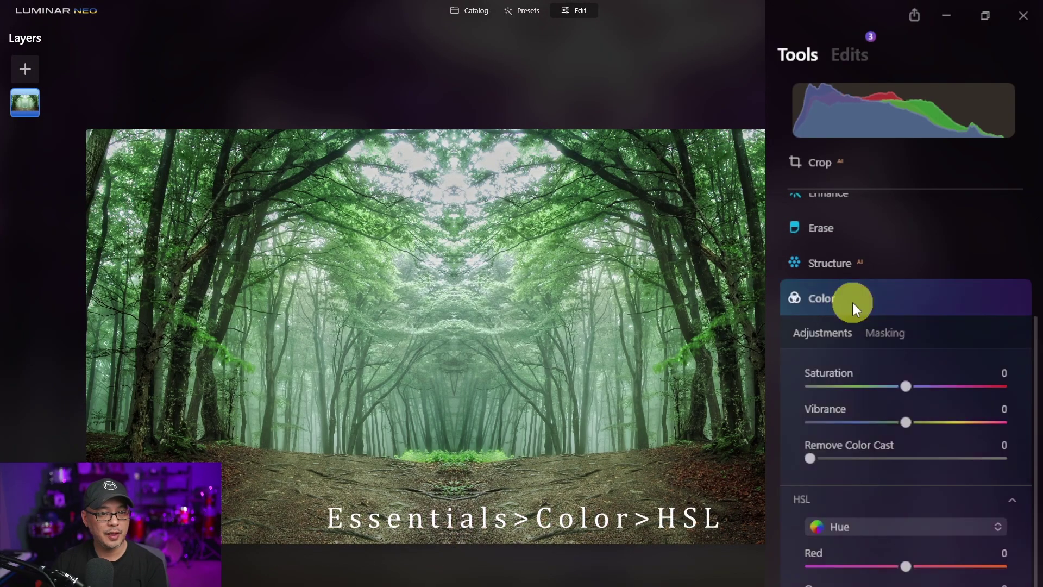
click(830, 493)
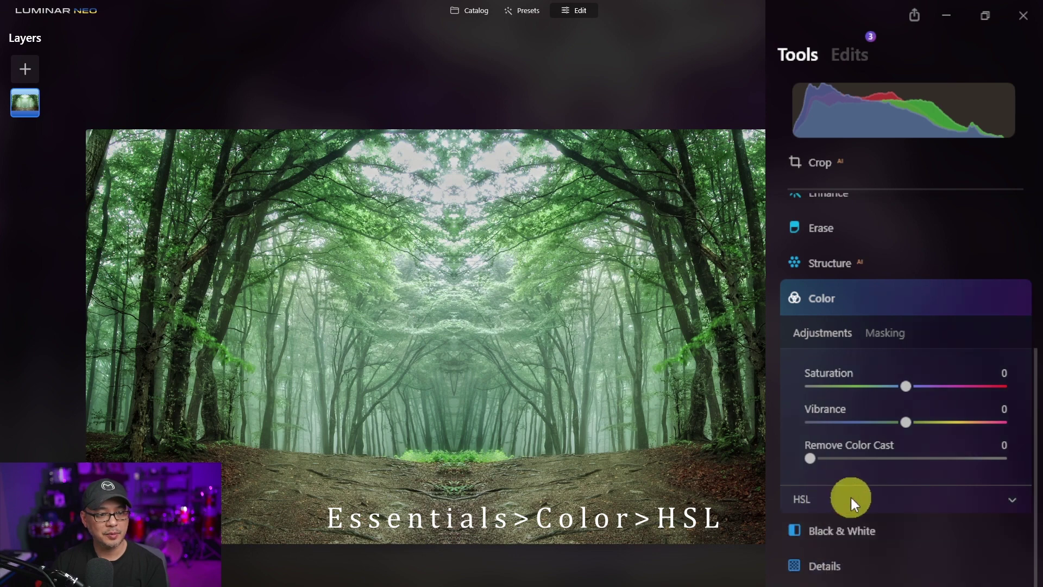
click(854, 494)
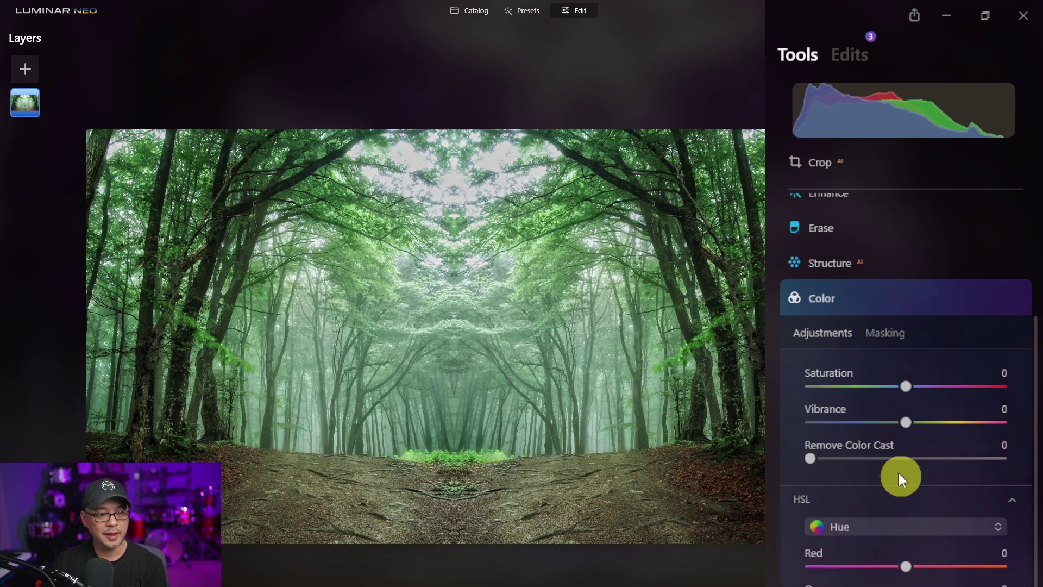
click(890, 334)
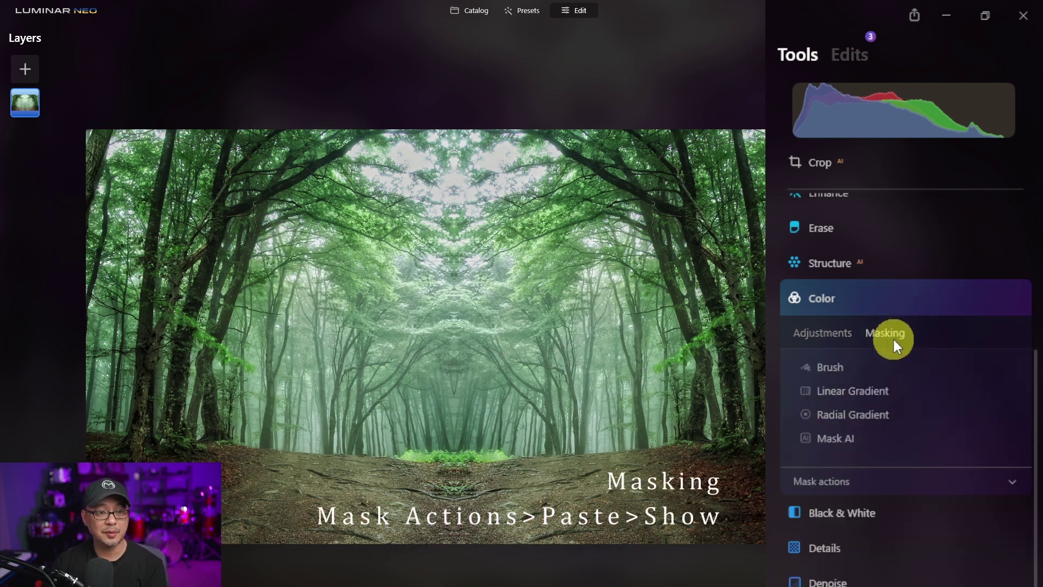
click(915, 478)
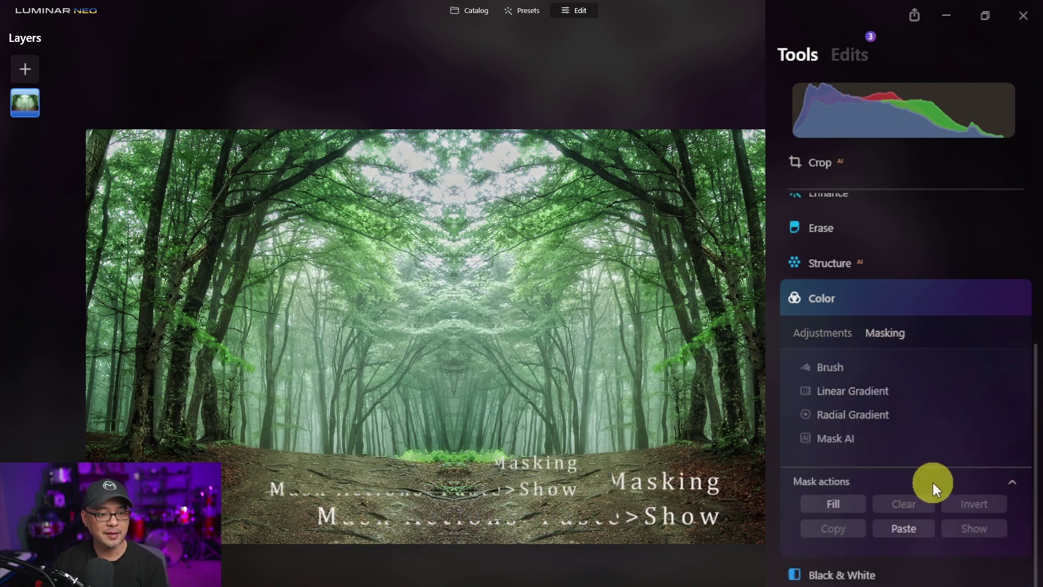
click(920, 527)
click(980, 526)
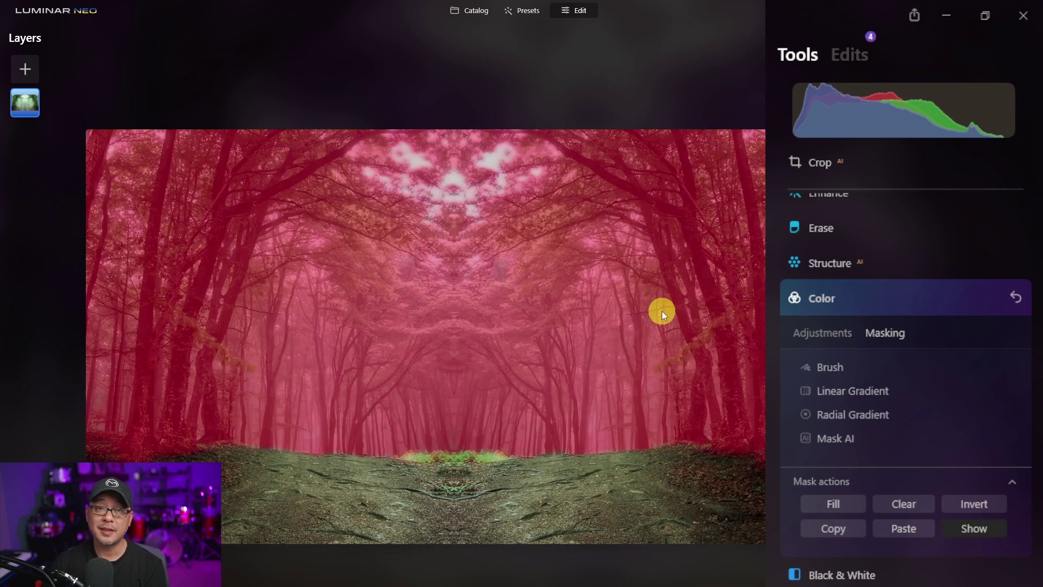
Step: Set Color Hue Shift to -180 to turn the masked trees purple, then zoom in to check the ground
click(824, 333)
scroll(931, 426, down, 10)
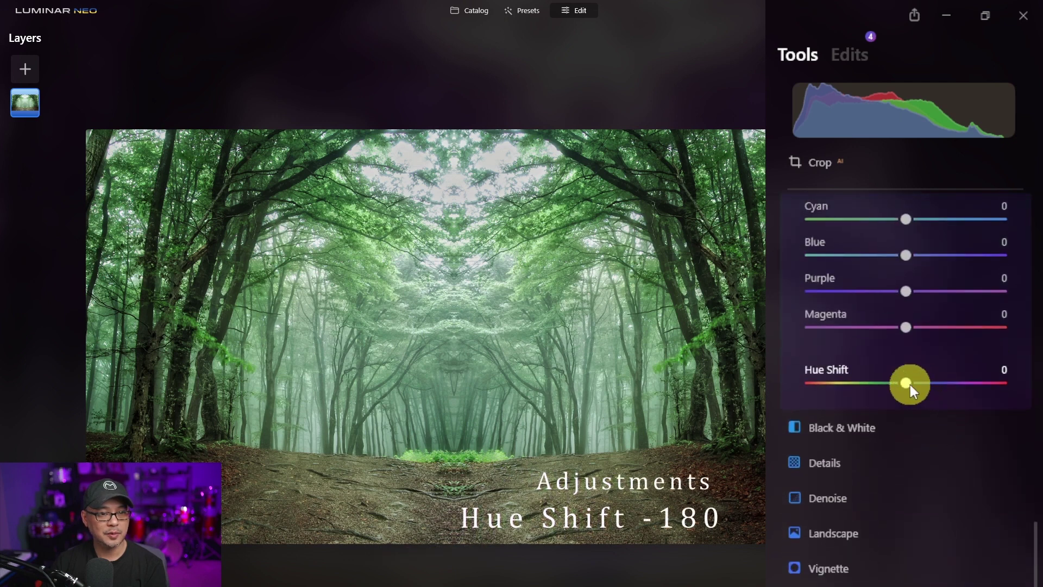
drag(907, 383, 973, 381)
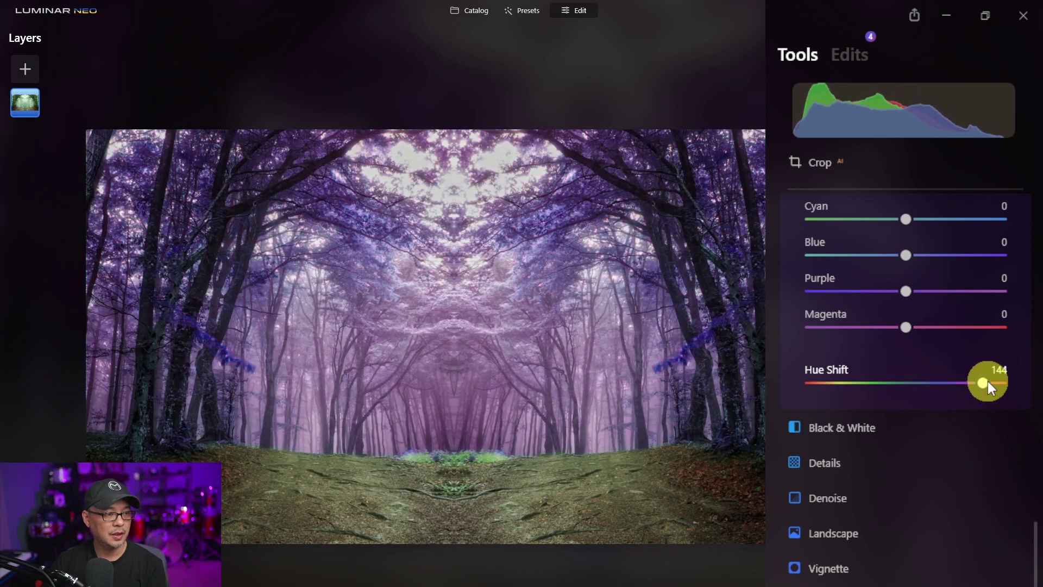
drag(983, 382, 807, 382)
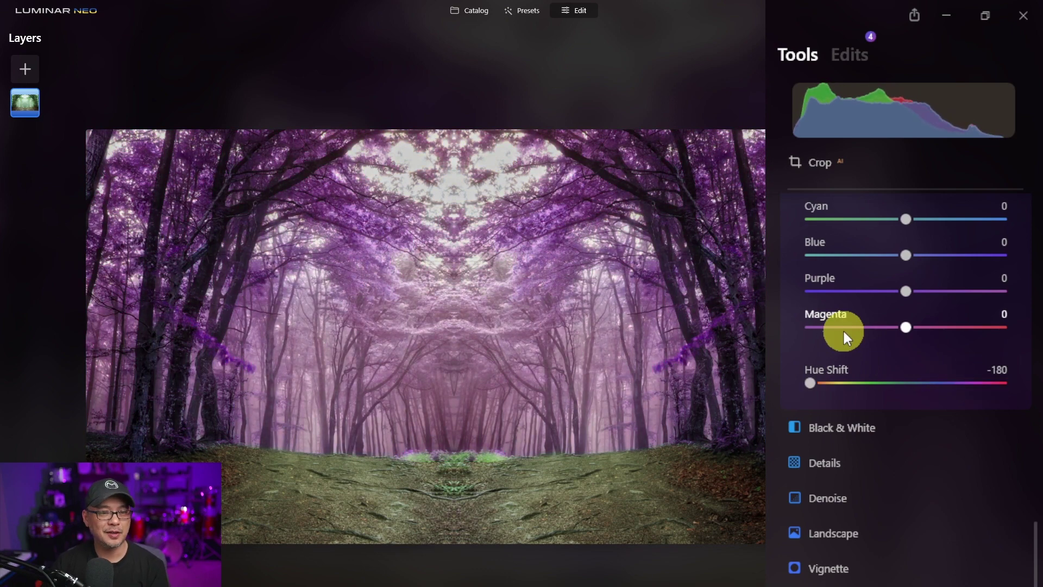
scroll(844, 334, up, 8)
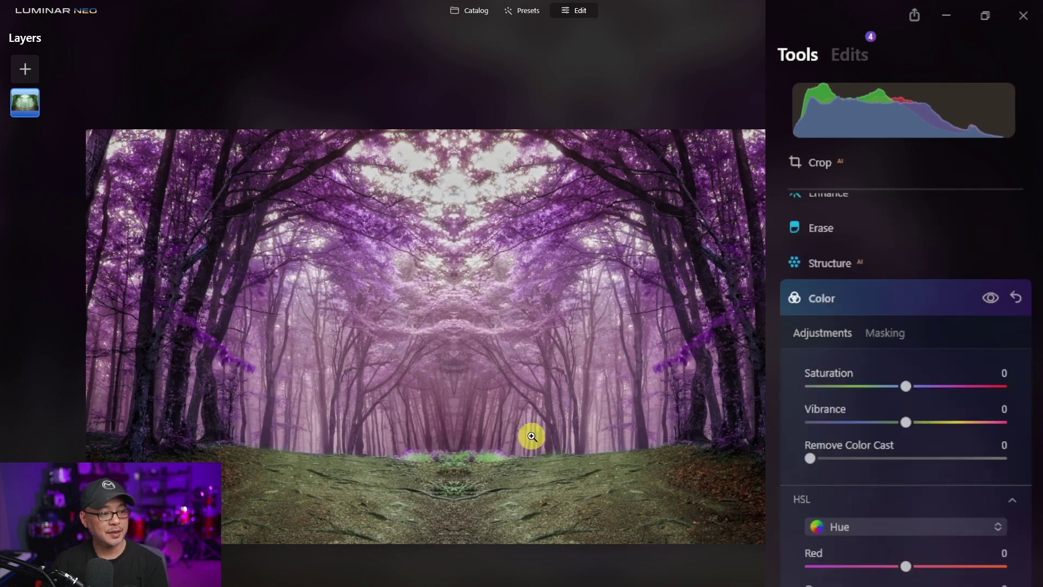
click(500, 456)
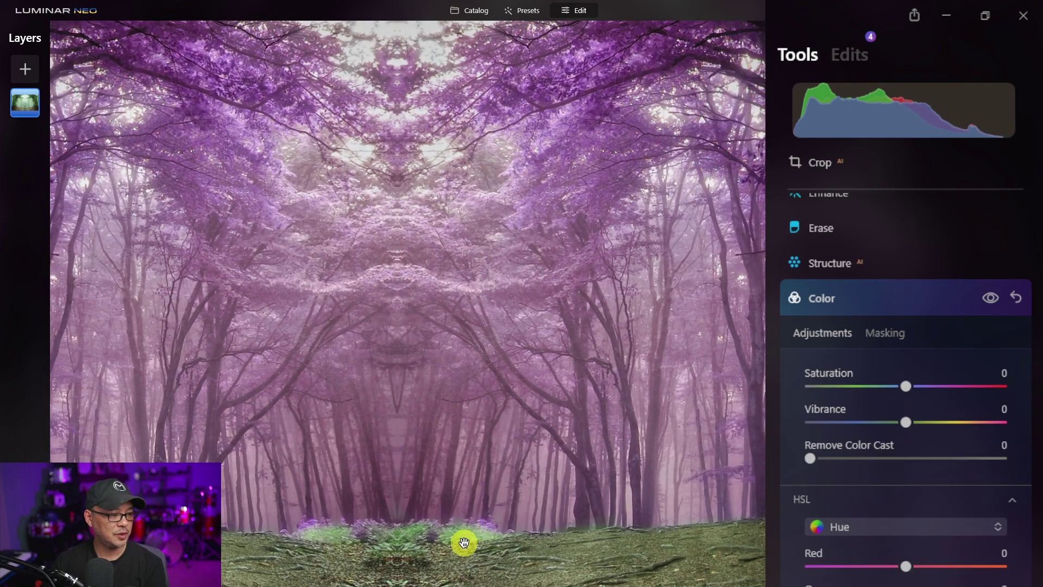
scroll(488, 499, down, 3)
scroll(473, 442, up, 4)
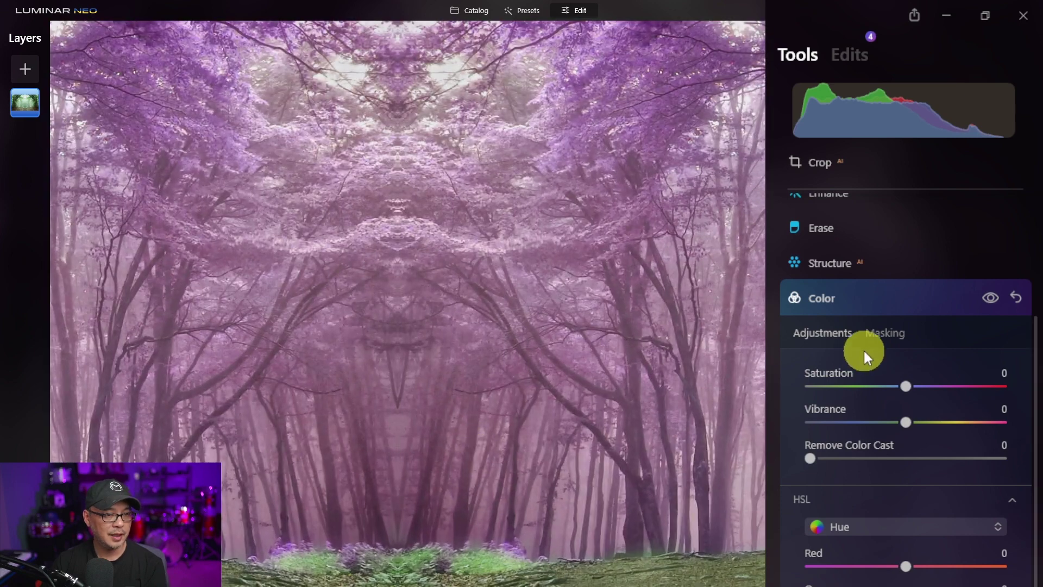
Step: Brush the Color mask over the bushes at the path's end so they turn purple, then collapse Color
click(892, 332)
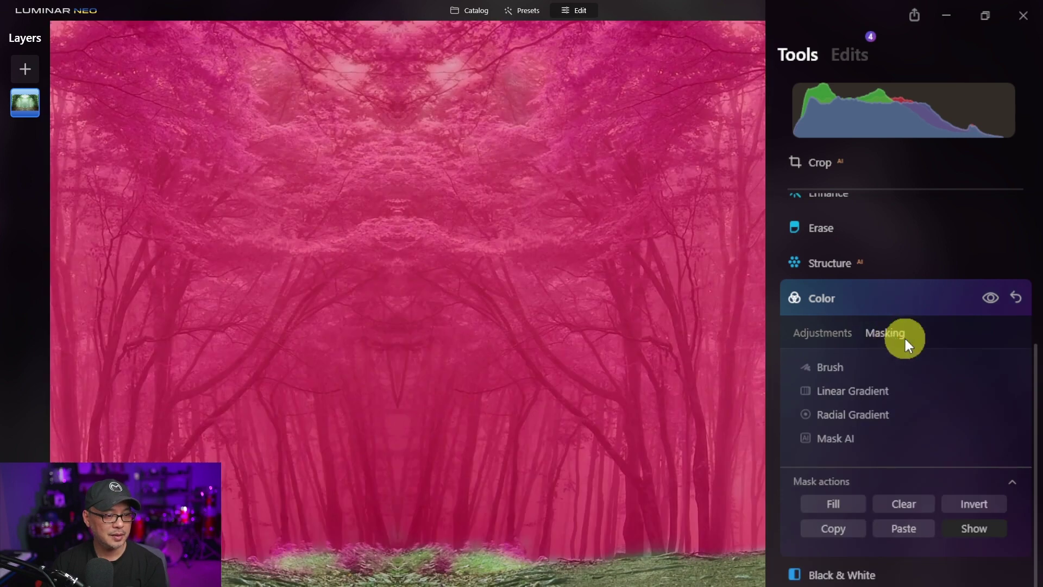
click(838, 367)
scroll(270, 268, down, 5)
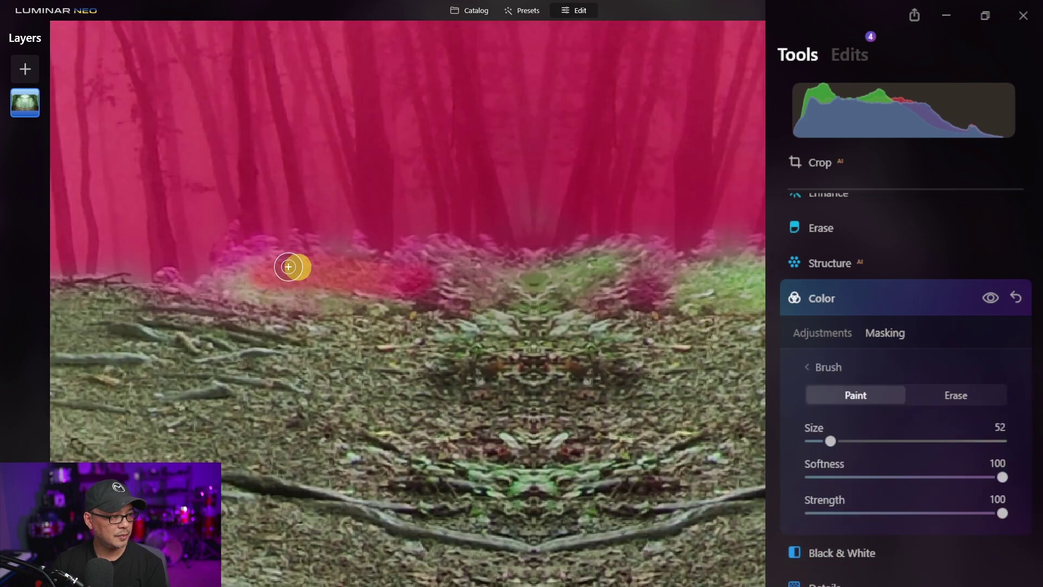
mouse_move(270, 267)
mouse_down()
mouse_move(221, 285)
mouse_move(302, 303)
mouse_move(384, 297)
mouse_move(229, 283)
mouse_move(709, 286)
mouse_move(641, 271)
mouse_move(532, 269)
mouse_move(656, 267)
mouse_move(527, 278)
mouse_move(485, 259)
mouse_move(440, 276)
mouse_move(279, 263)
mouse_up()
scroll(498, 151, down, 3)
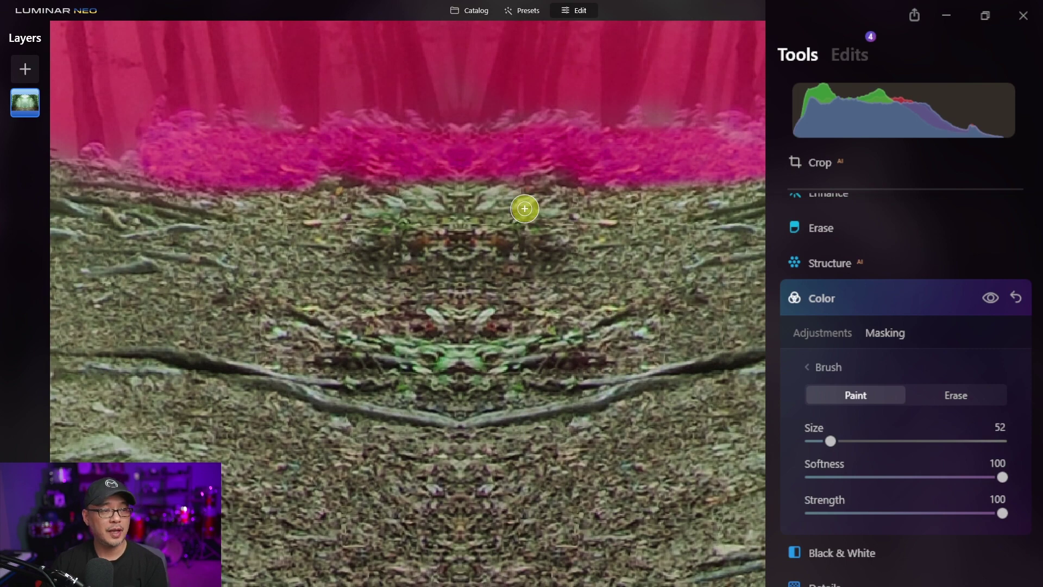
mouse_move(430, 203)
mouse_down()
mouse_move(518, 203)
mouse_move(548, 227)
mouse_move(433, 241)
mouse_move(363, 224)
mouse_move(414, 199)
mouse_move(421, 218)
mouse_move(512, 221)
mouse_move(376, 211)
mouse_move(472, 206)
mouse_move(422, 192)
mouse_move(530, 210)
mouse_move(519, 236)
mouse_move(470, 244)
mouse_move(392, 233)
mouse_move(537, 231)
mouse_up()
mouse_move(485, 360)
mouse_down()
mouse_move(376, 347)
mouse_move(546, 358)
mouse_move(407, 388)
mouse_move(493, 378)
mouse_move(439, 317)
mouse_move(467, 314)
mouse_up()
key(ctrl+0)
click(850, 338)
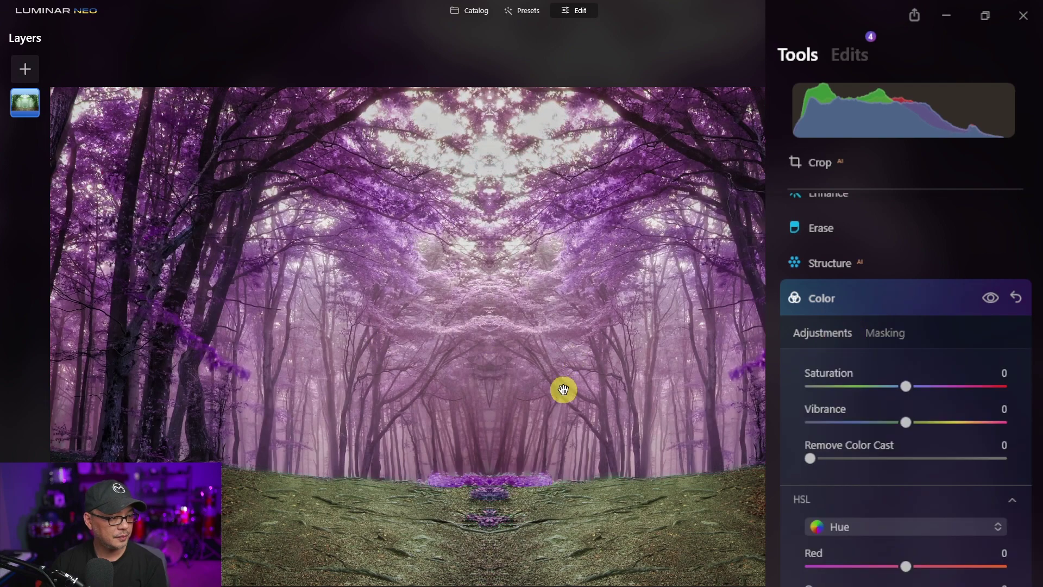
click(592, 493)
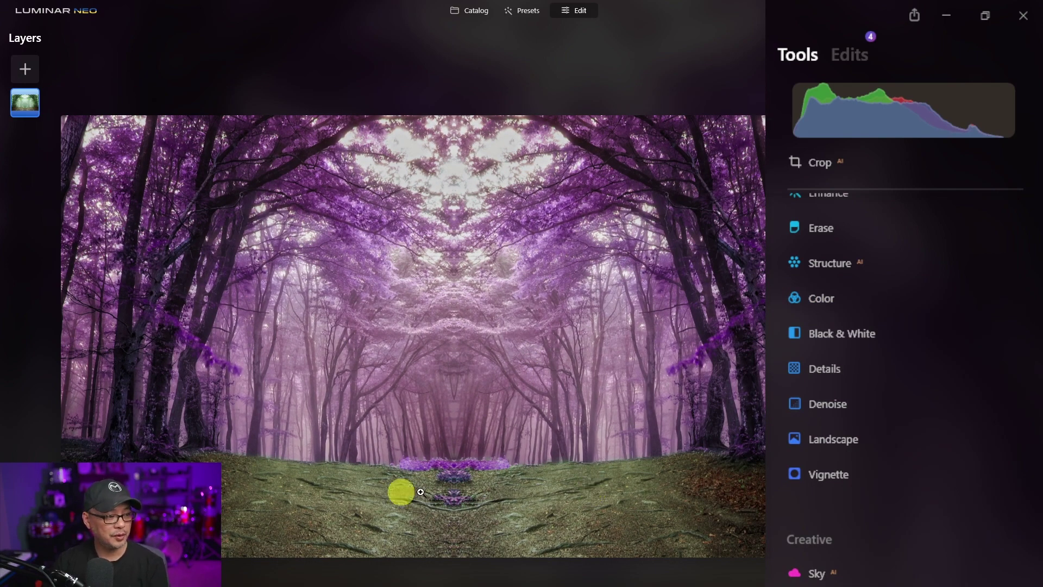
Step: Mask Structure AI to Natural Ground and set its Amount to 43
scroll(869, 418, up, 3)
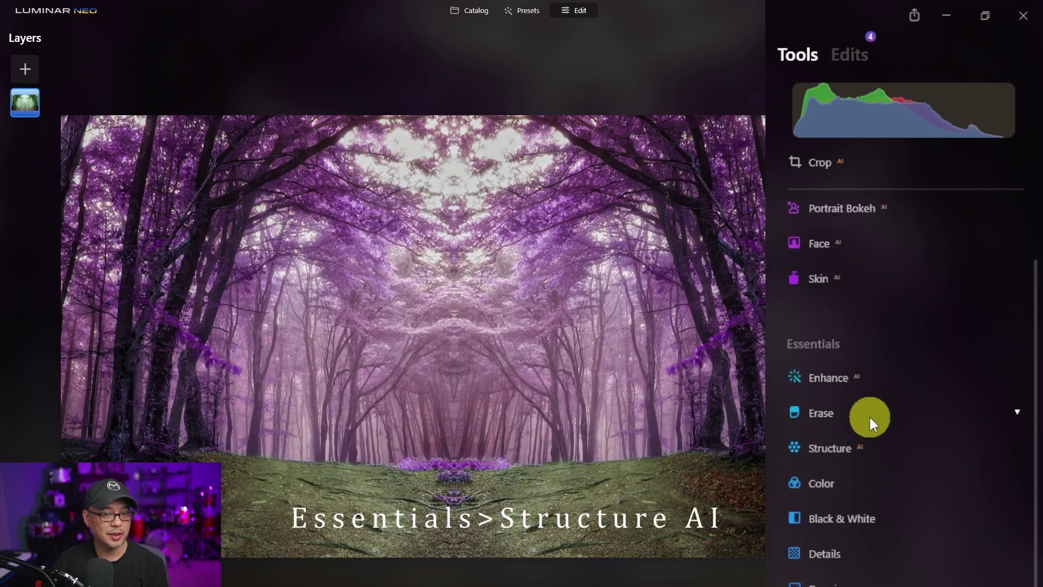
scroll(868, 415, up, 1)
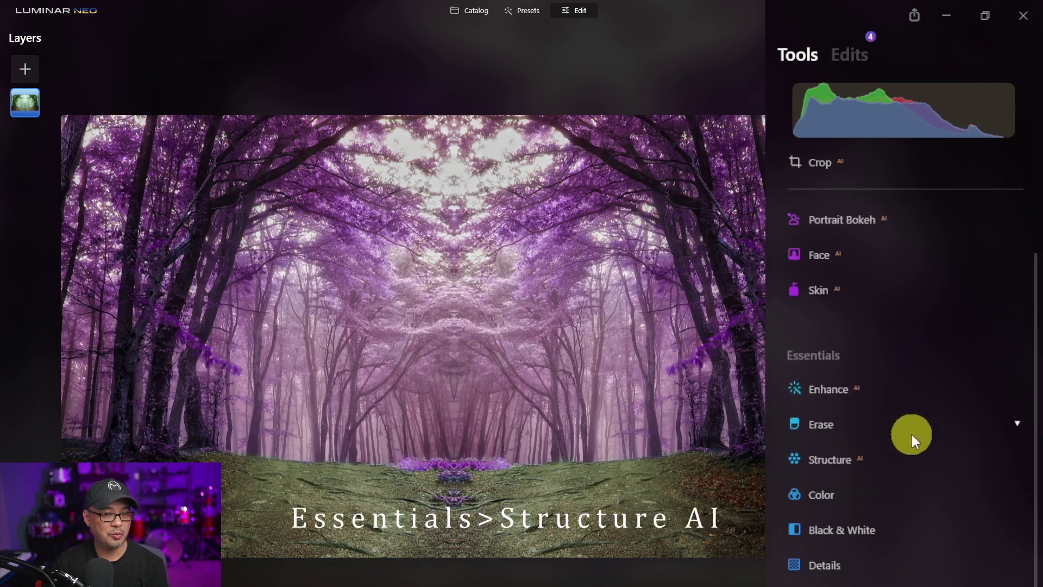
click(839, 462)
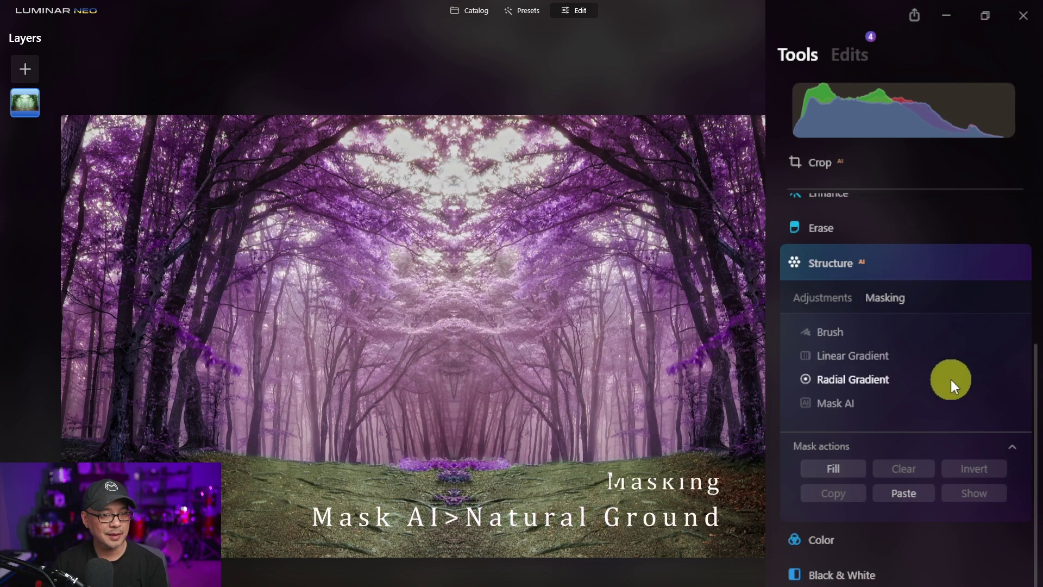
click(845, 400)
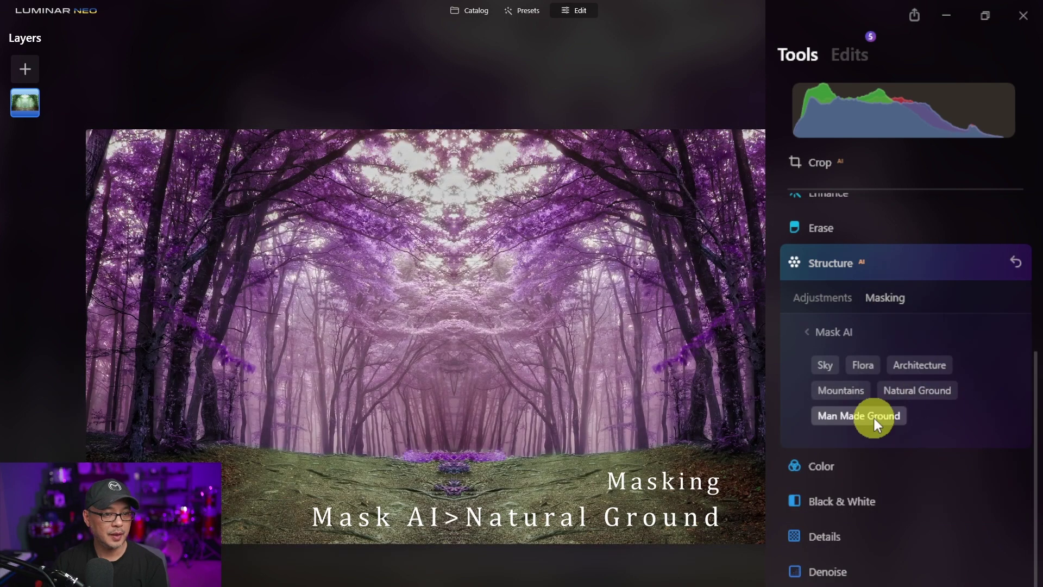
click(918, 391)
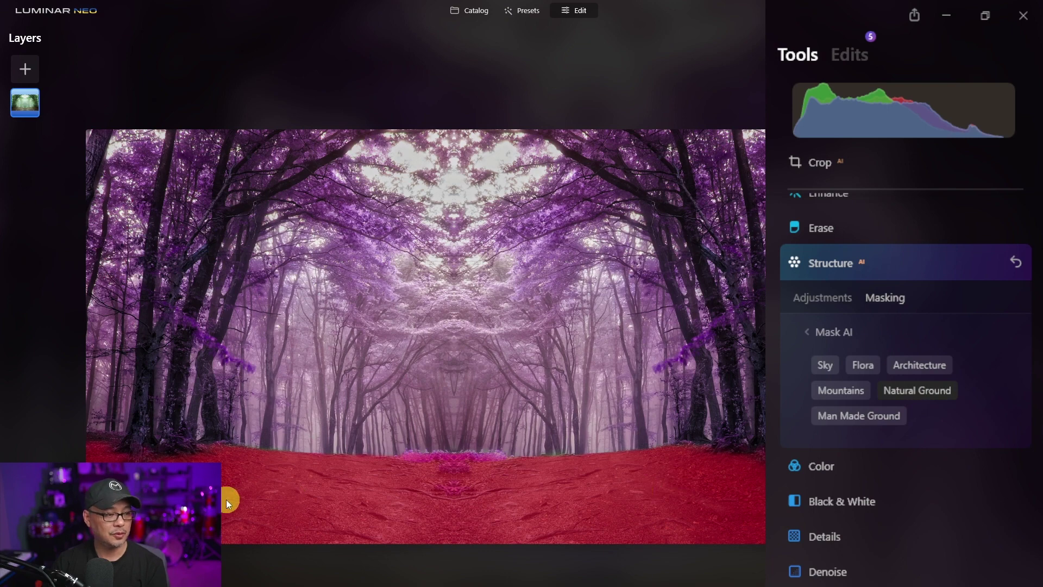
click(835, 295)
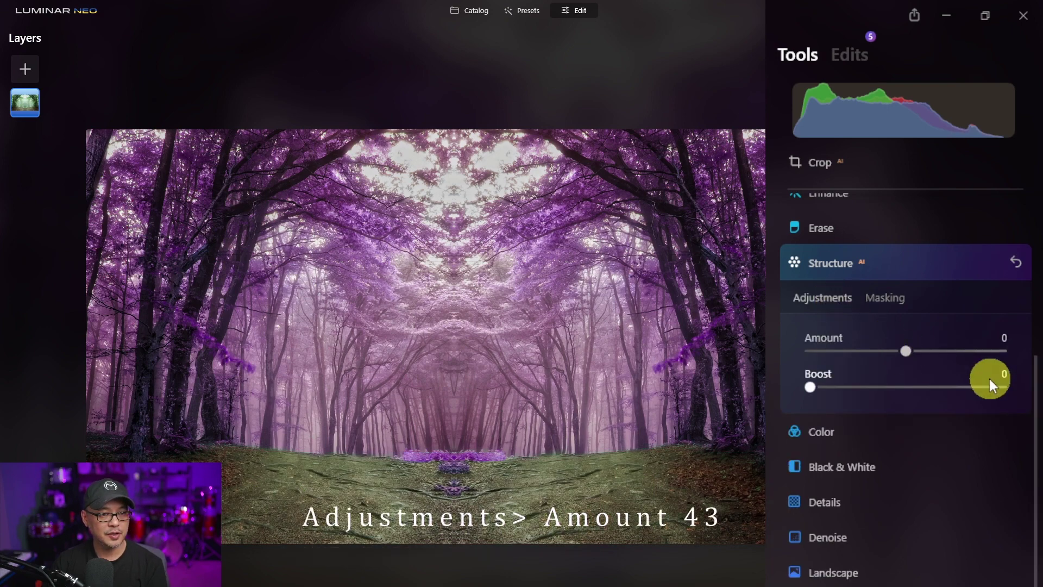
drag(904, 350, 947, 351)
Step: Toggle the ground Structure off and on to compare, then reopen its mask actions
click(986, 262)
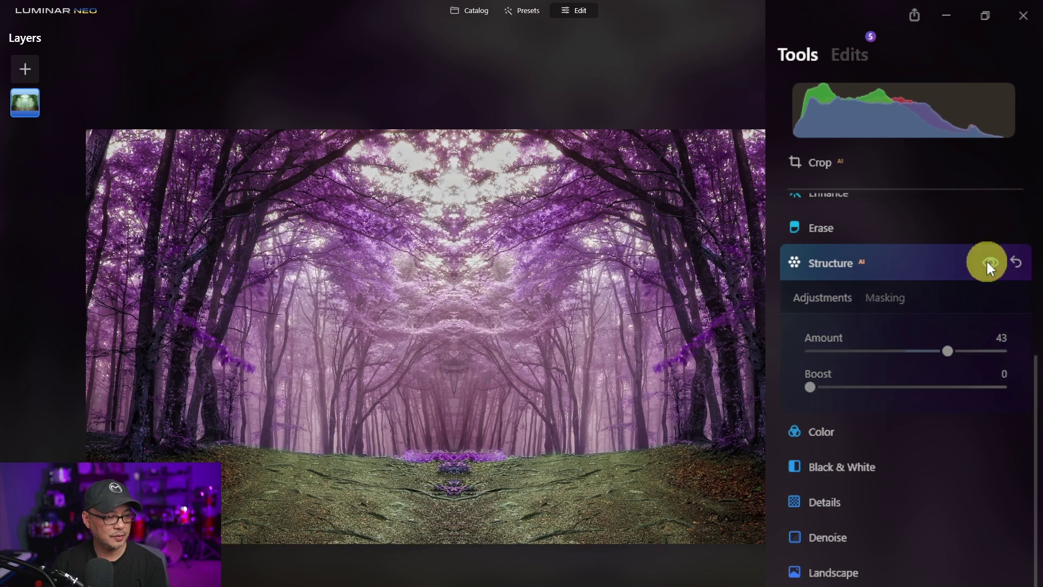
click(986, 262)
click(986, 262)
click(986, 262)
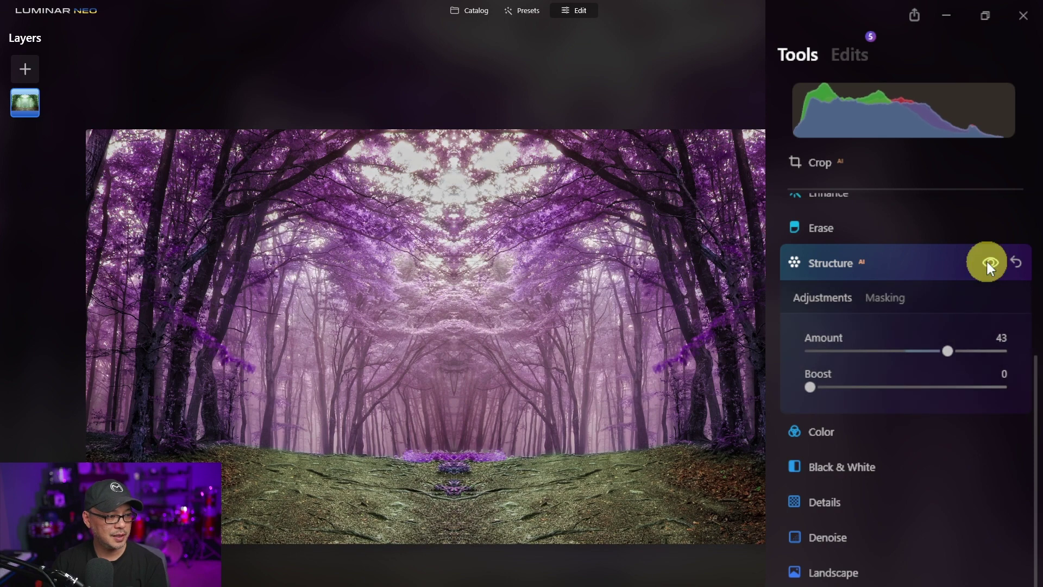
click(896, 297)
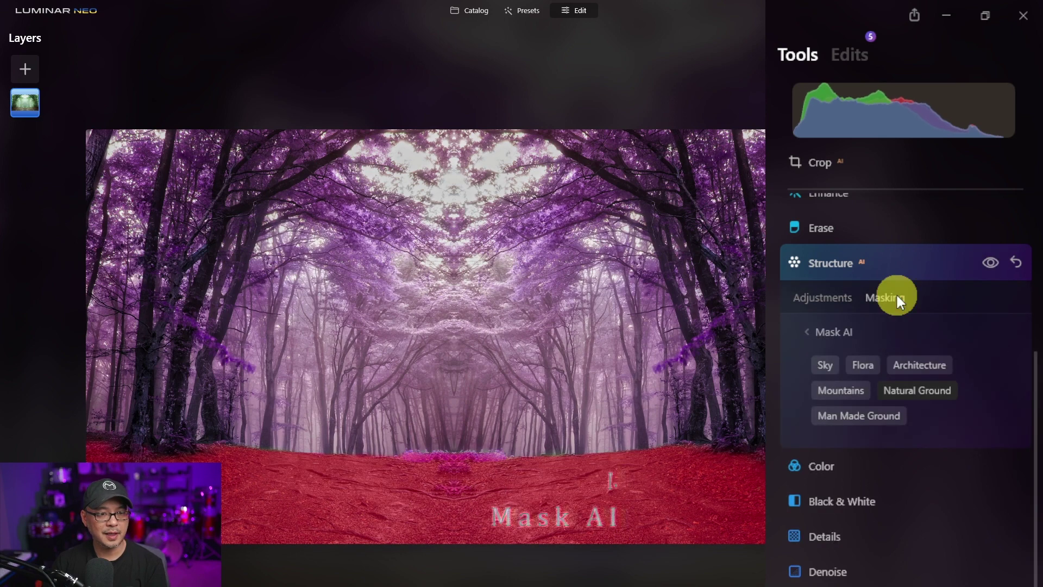
click(827, 332)
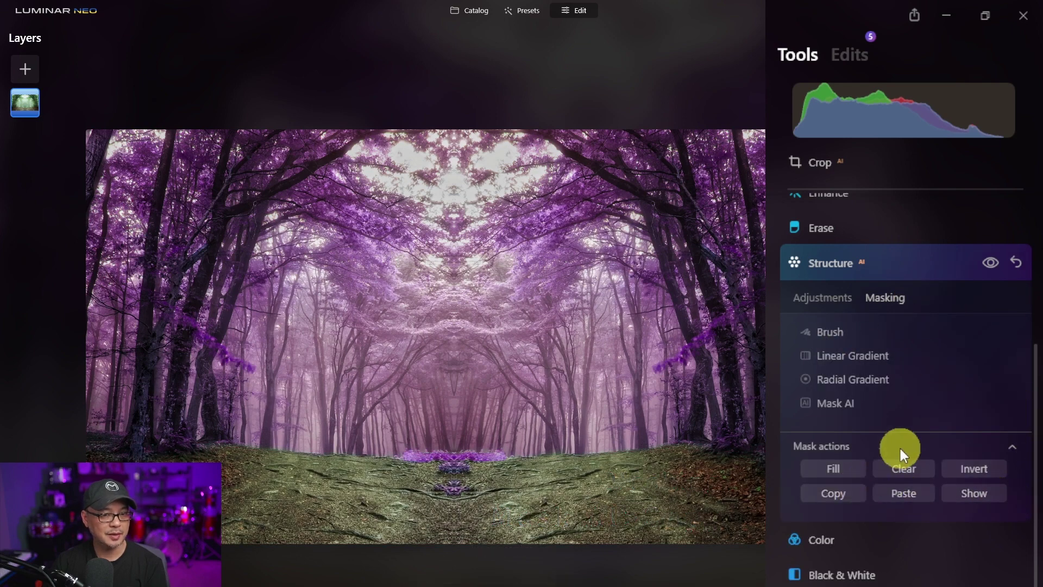
Step: Paste the natural ground mask onto the Color adjustment and show it
click(894, 263)
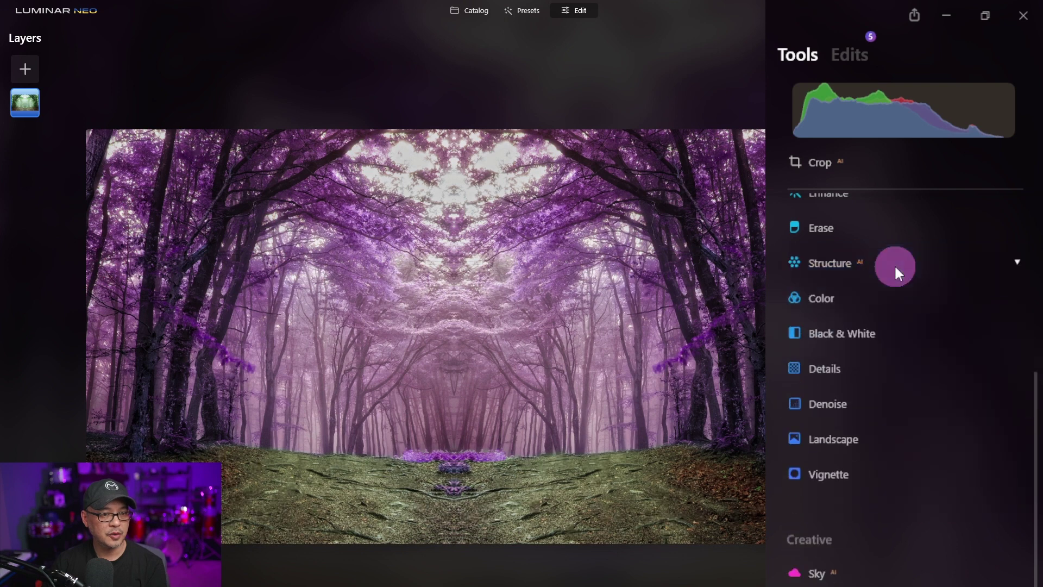
click(893, 305)
click(890, 332)
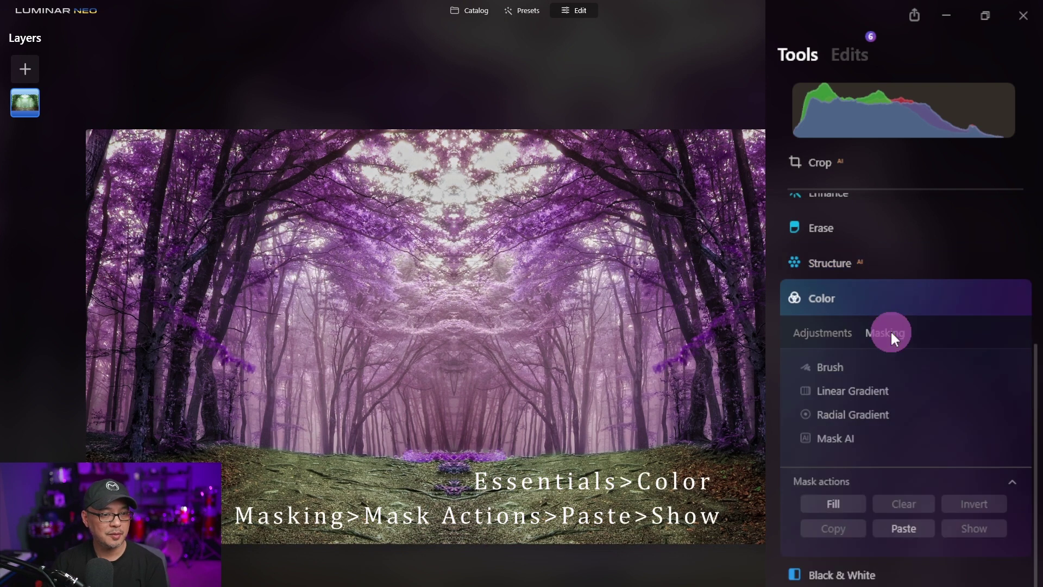
click(923, 527)
click(964, 528)
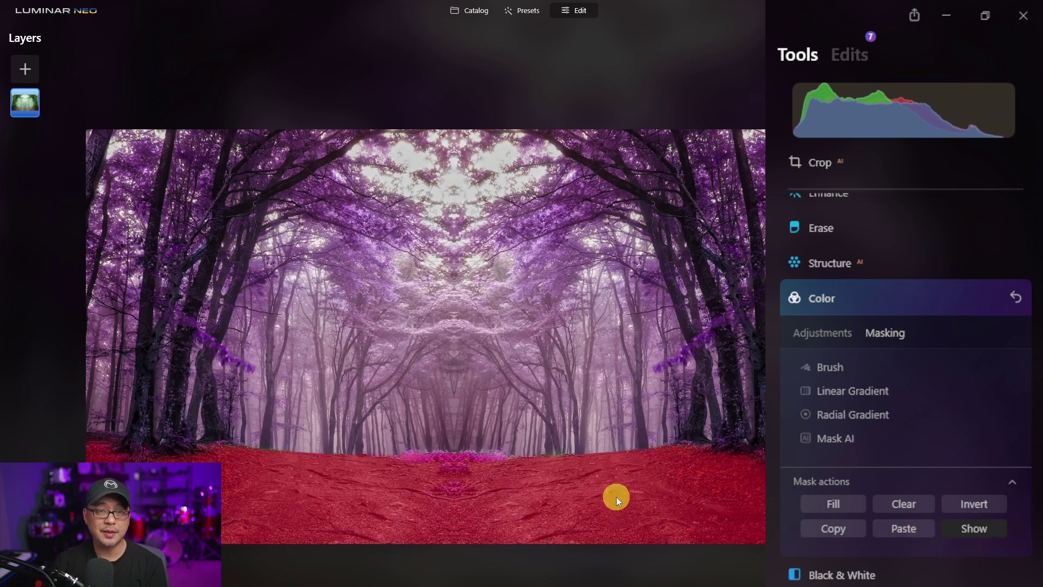
Step: Set the Color Hue Shift to -30, turning the green path reddish-brown
click(832, 333)
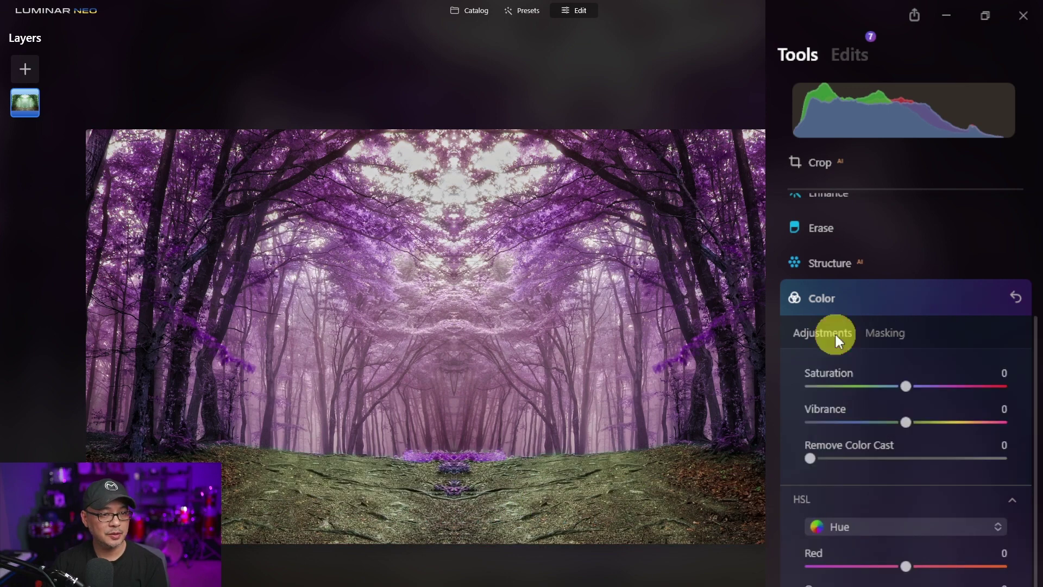
scroll(904, 389, down, 5)
scroll(903, 389, down, 4)
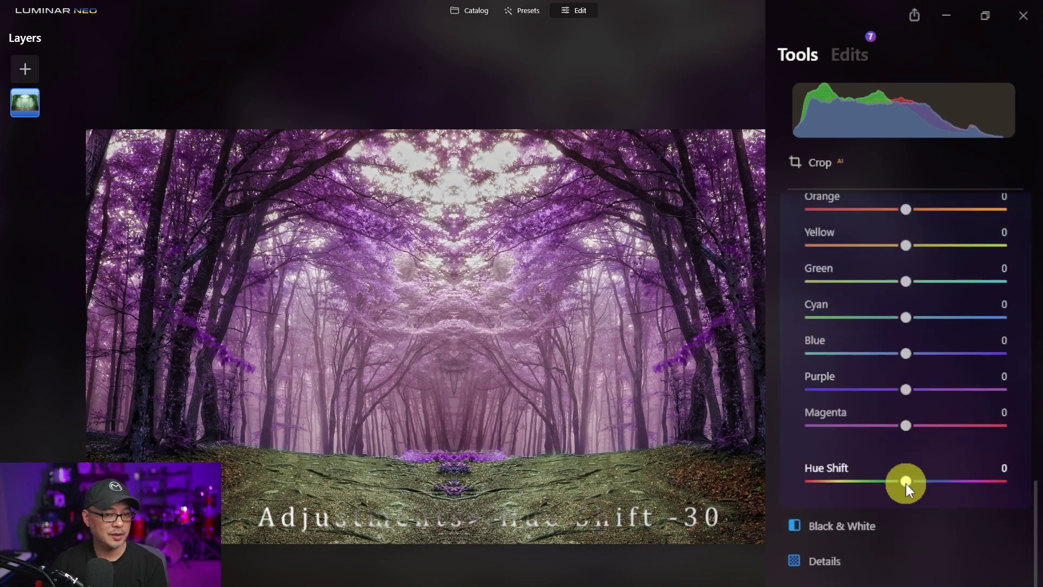
drag(905, 483, 889, 479)
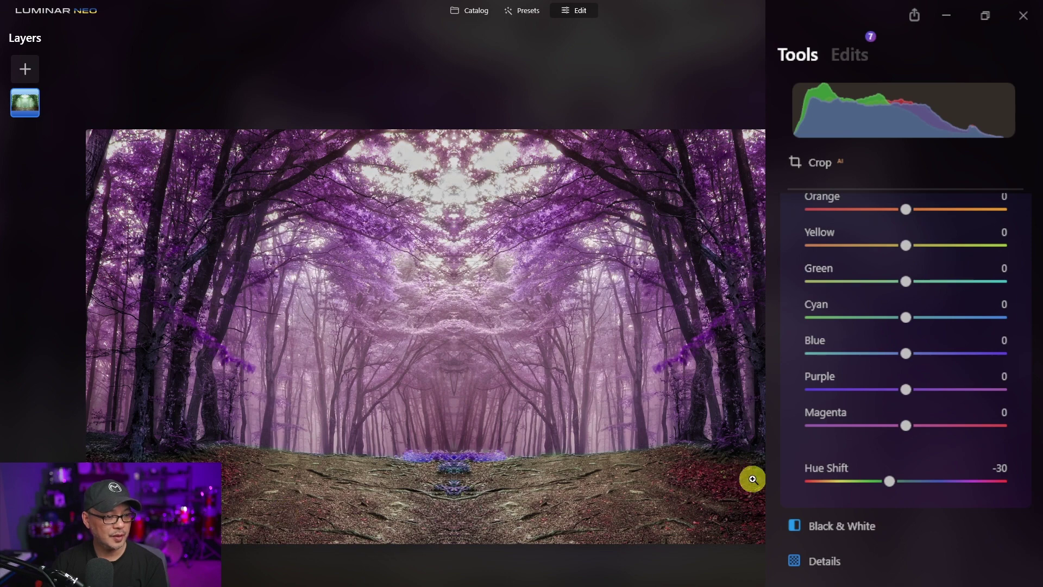
scroll(951, 424, up, 9)
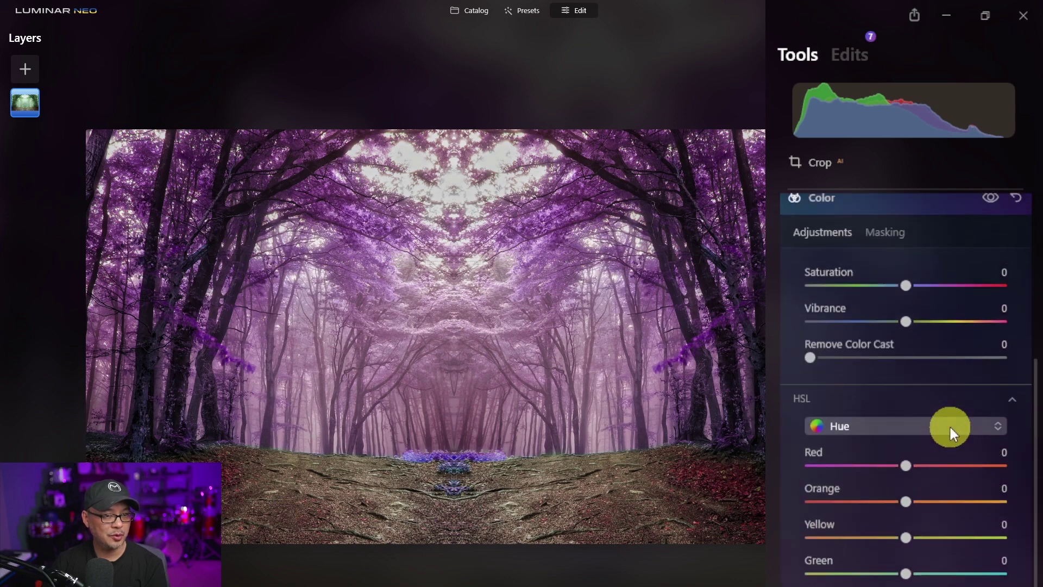
Step: Toggle the path colour change off and on several times to compare
click(987, 395)
click(986, 394)
click(987, 394)
click(987, 396)
click(987, 395)
click(986, 396)
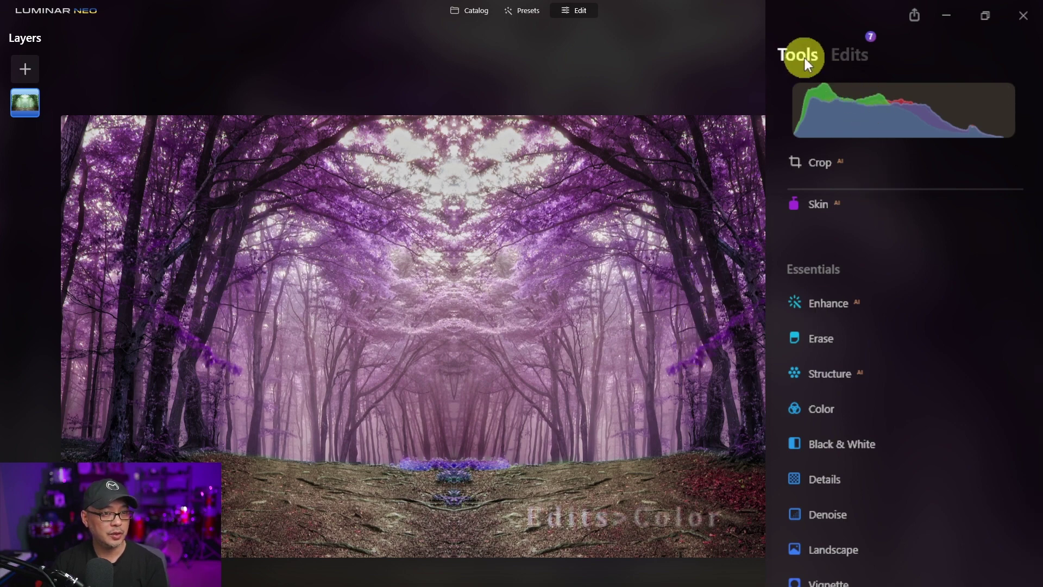
click(851, 56)
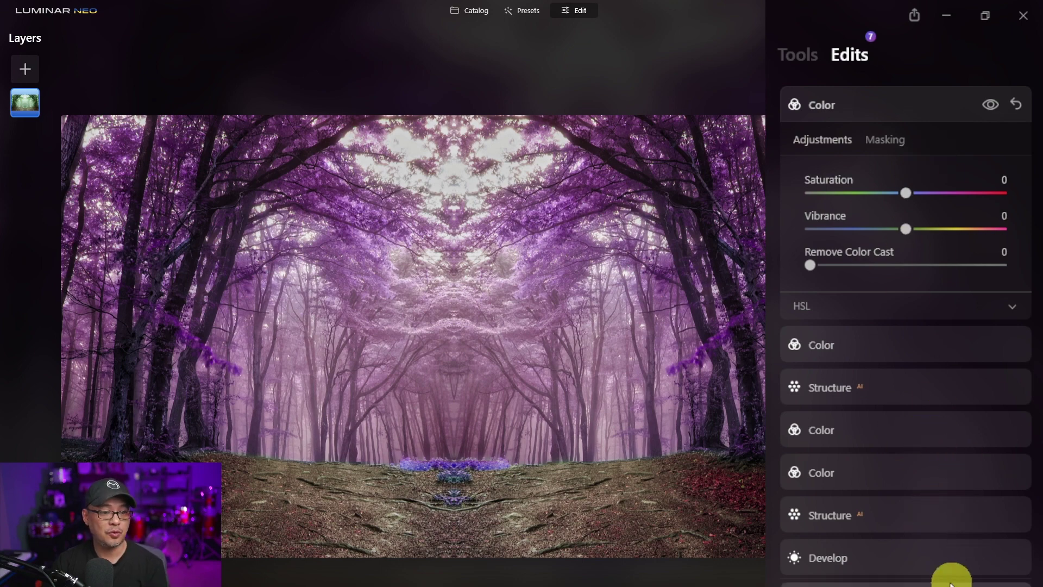
click(891, 436)
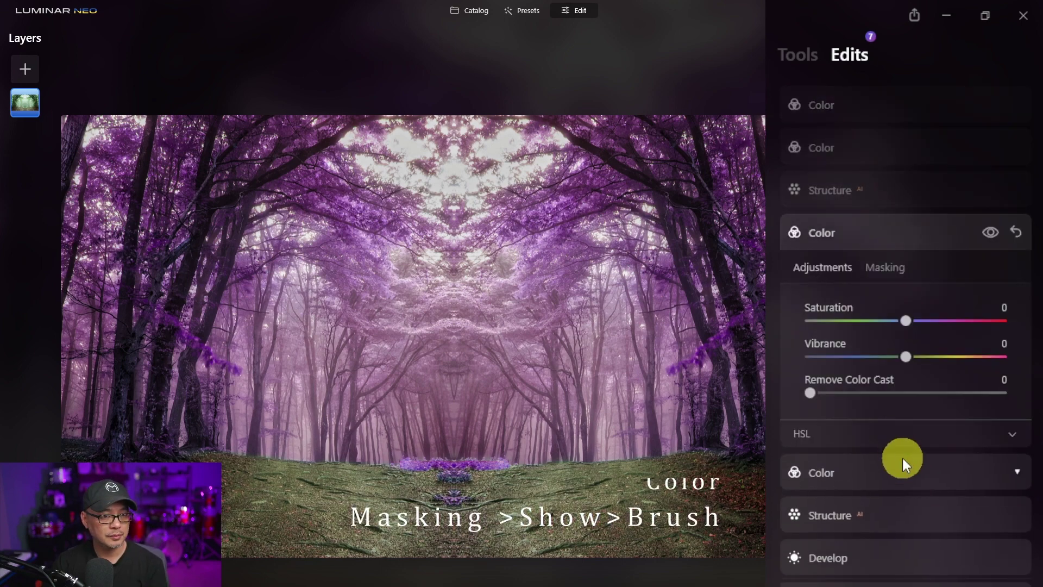
click(896, 278)
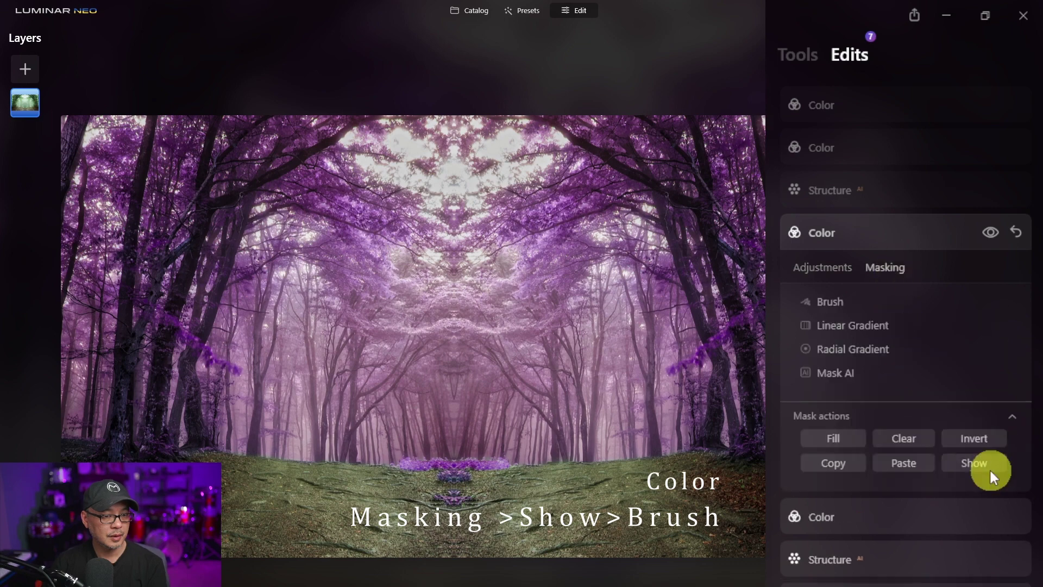
click(984, 464)
scroll(599, 504, up, 5)
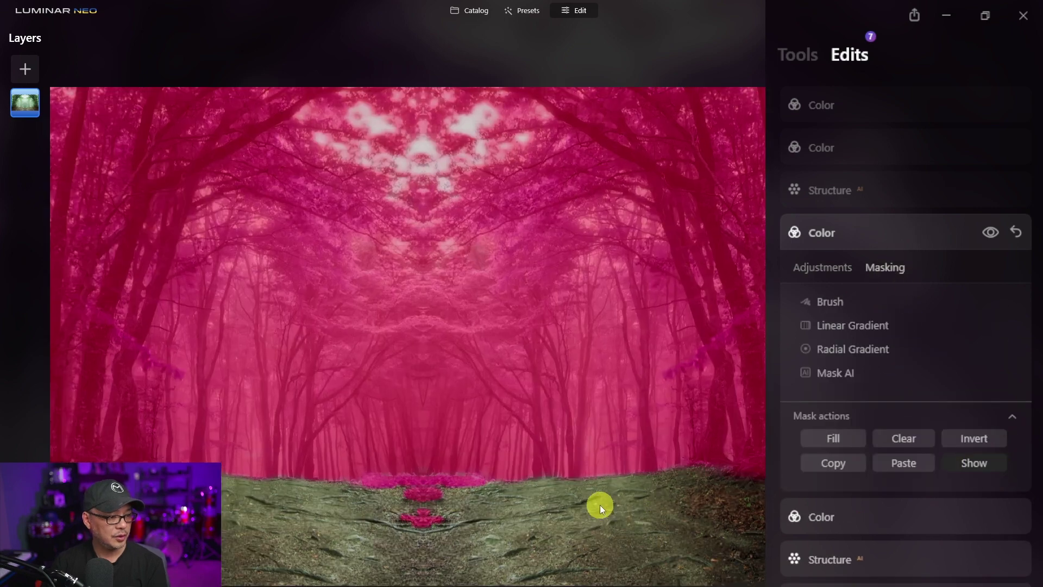
scroll(608, 524, up, 3)
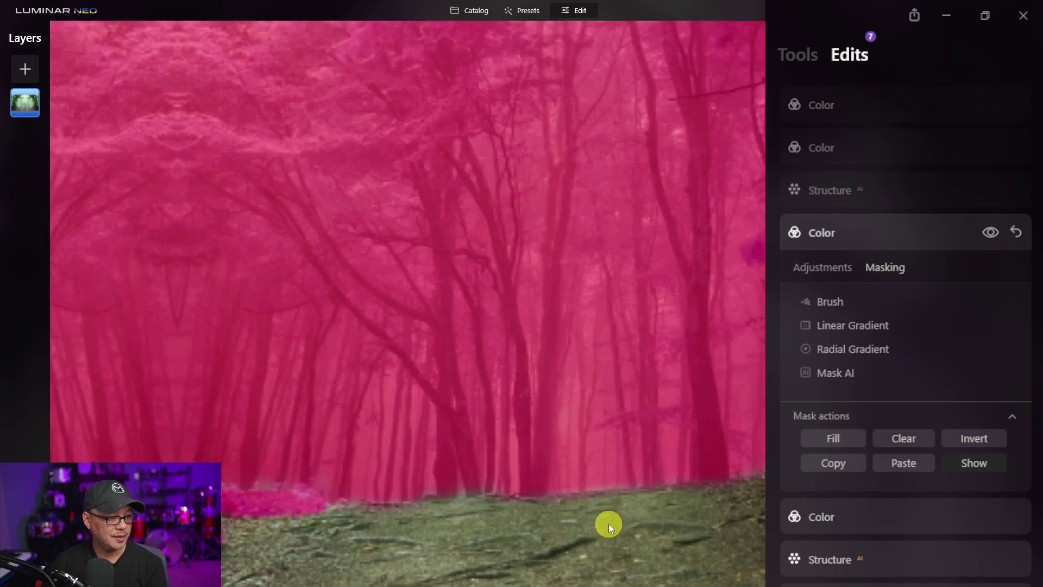
key(b)
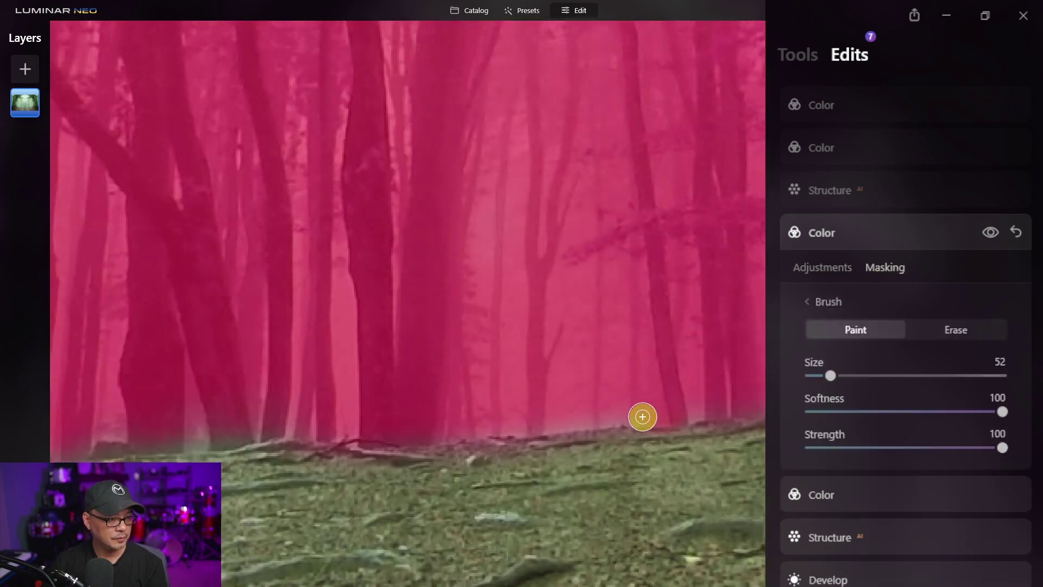
scroll(619, 402, up, 3)
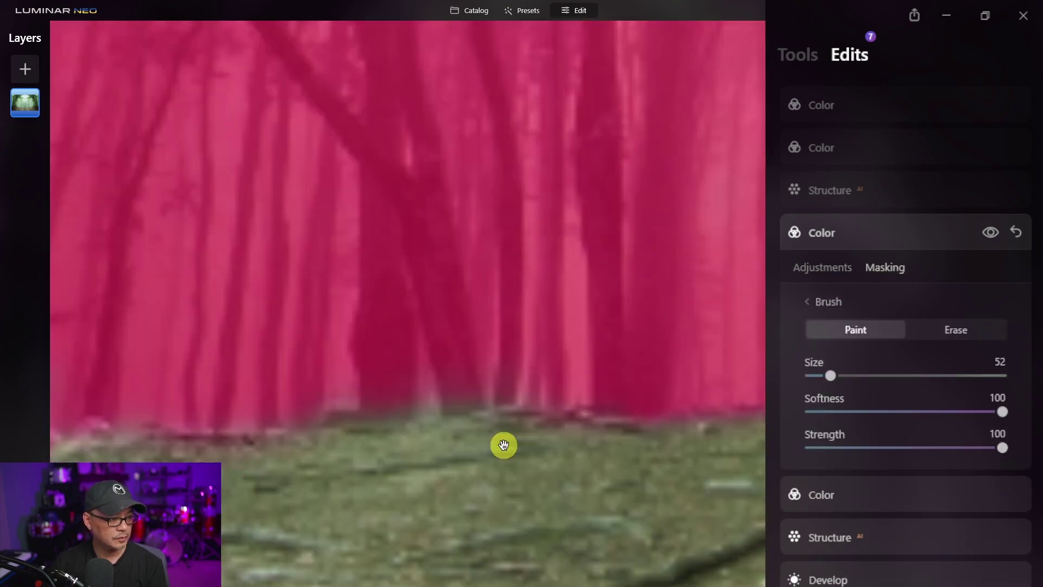
mouse_move(503, 445)
mouse_down()
mouse_move(279, 379)
mouse_move(291, 315)
mouse_move(675, 436)
mouse_move(189, 344)
mouse_up()
key(ctrl+0)
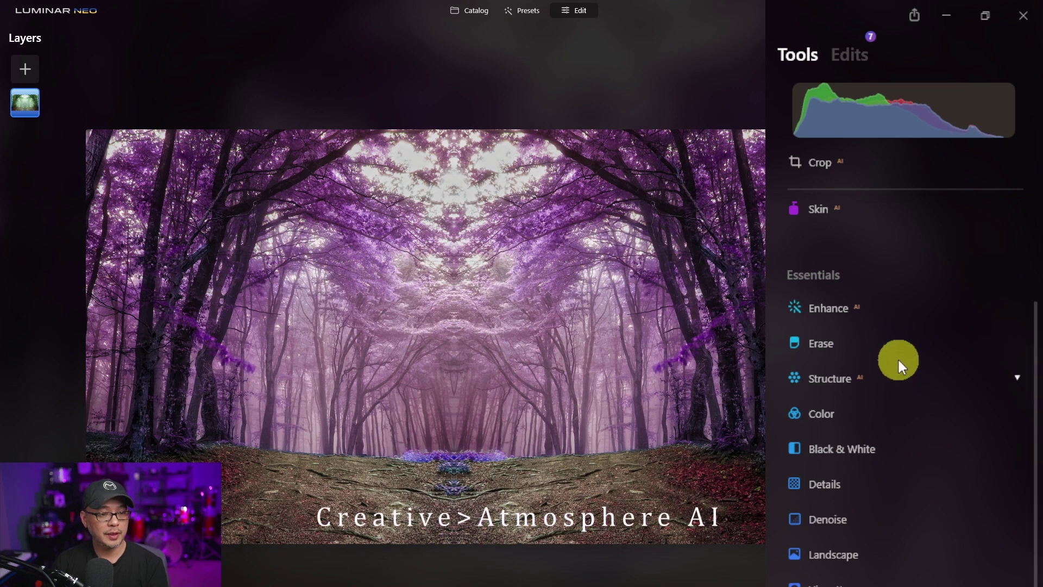
Step: Choose the Layered Fog type in the Atmosphere tool
scroll(899, 355, down, 5)
scroll(903, 353, down, 1)
click(837, 391)
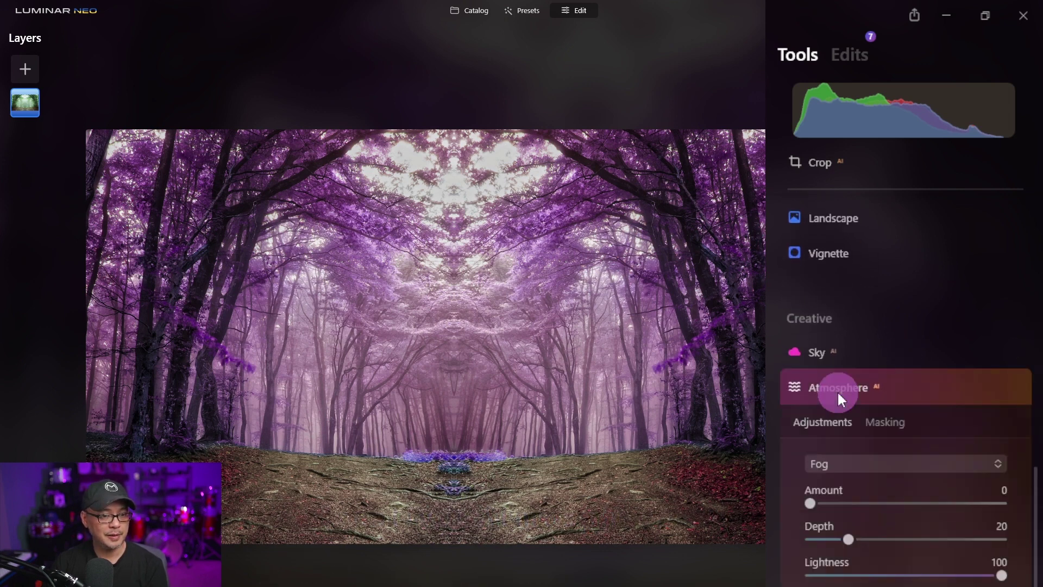
click(918, 463)
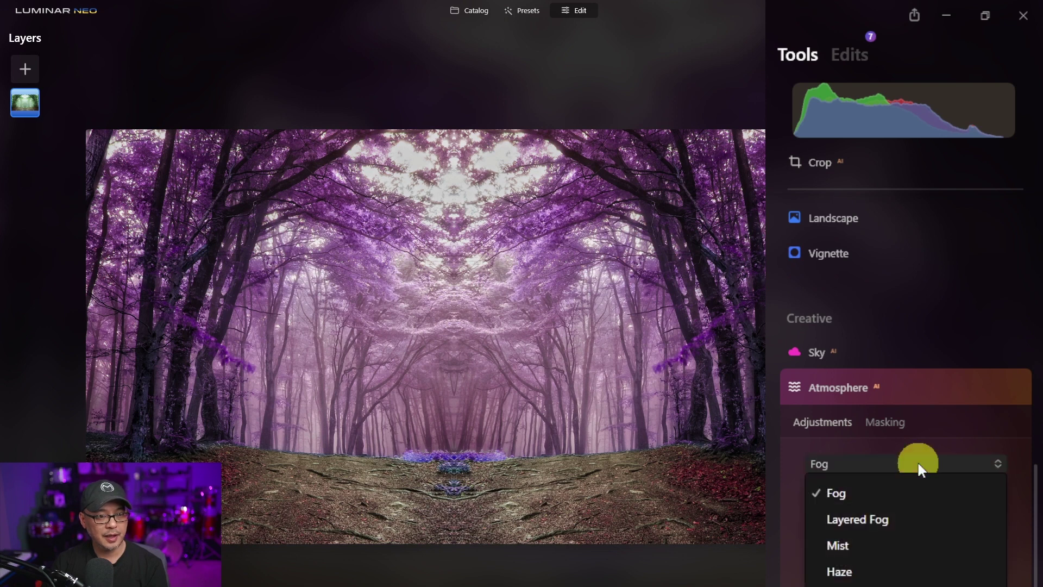
click(891, 519)
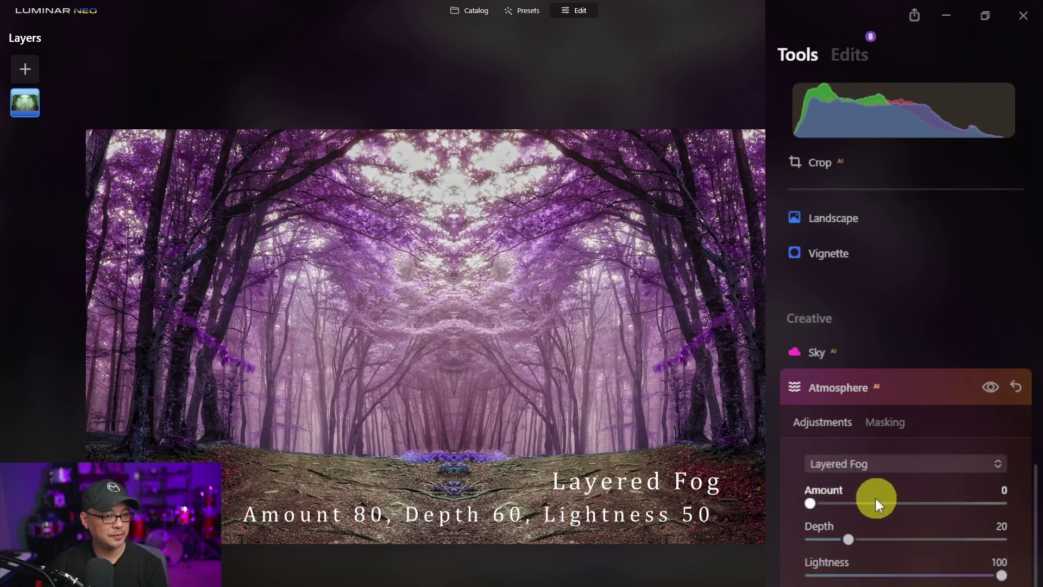
Step: Set the fog Amount to 80 and Depth to 60, comparing it on and off
drag(810, 502, 963, 503)
drag(849, 539, 924, 540)
drag(1001, 574, 908, 576)
click(987, 388)
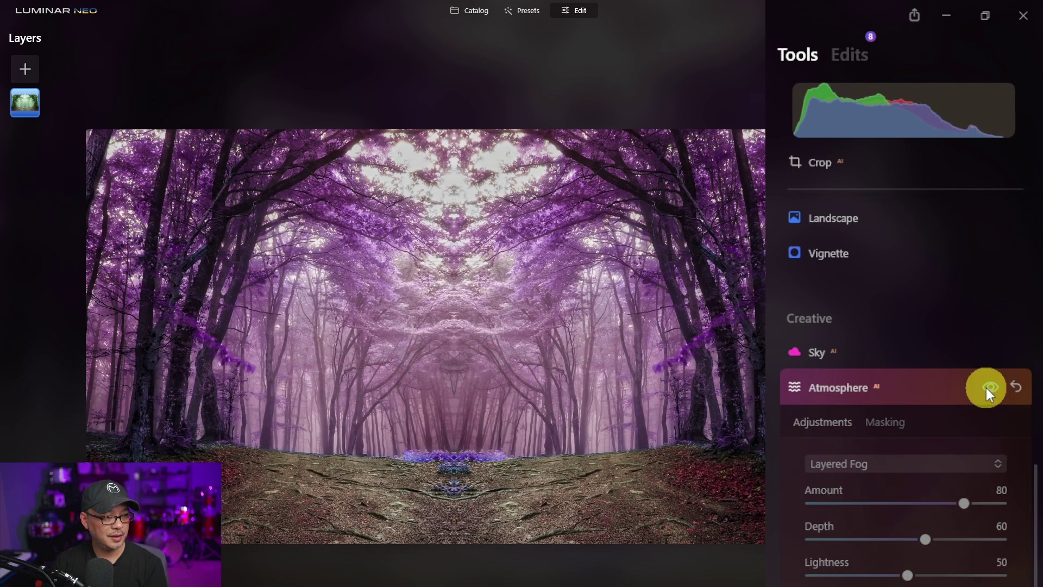
click(985, 388)
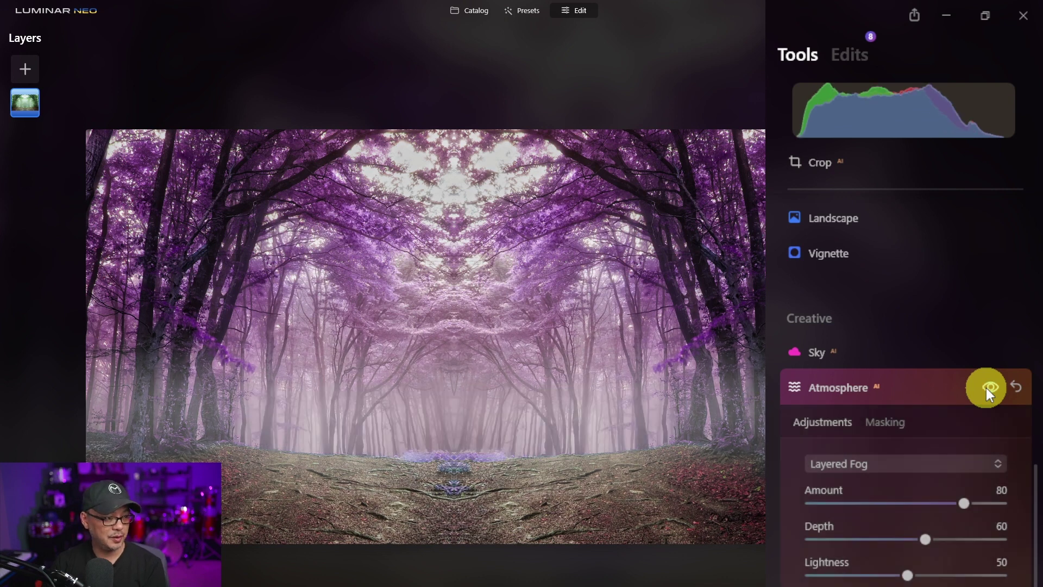
click(977, 387)
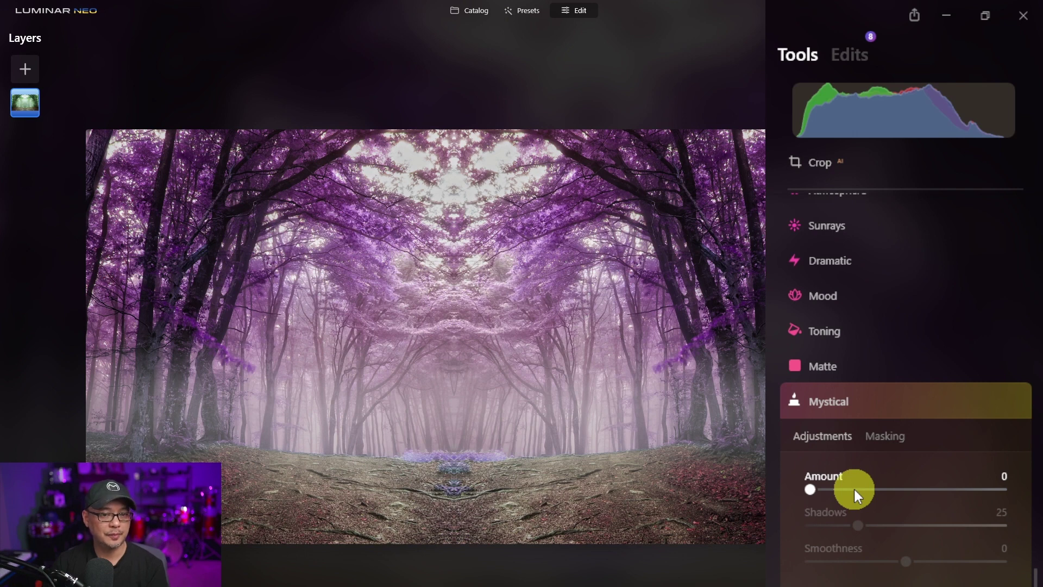
Step: Set Mystical to Amount 33, Shadows 60 and Smoothness 30, then hide it briefly to compare
drag(816, 485, 875, 484)
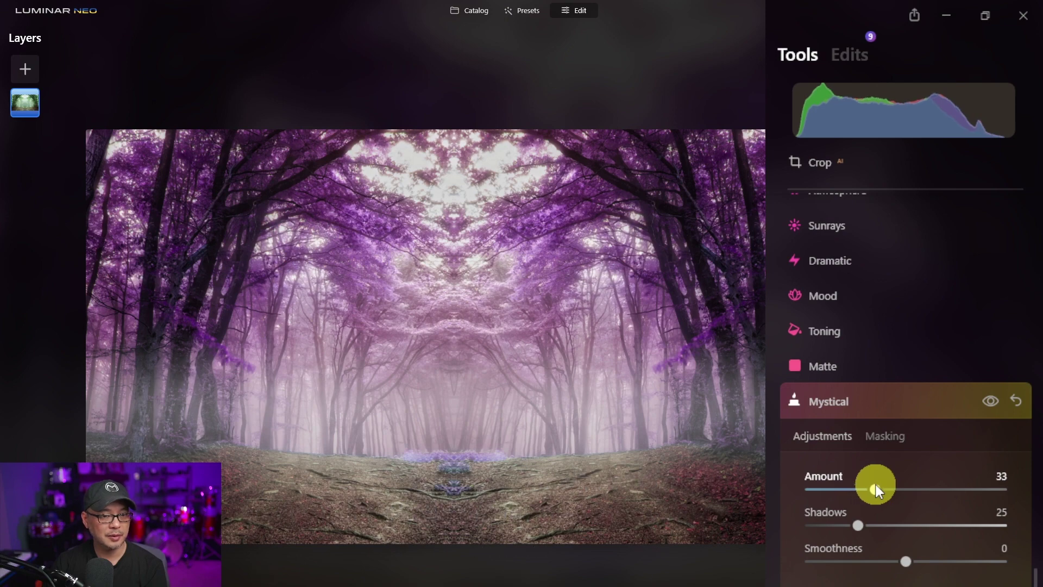
drag(857, 525, 929, 523)
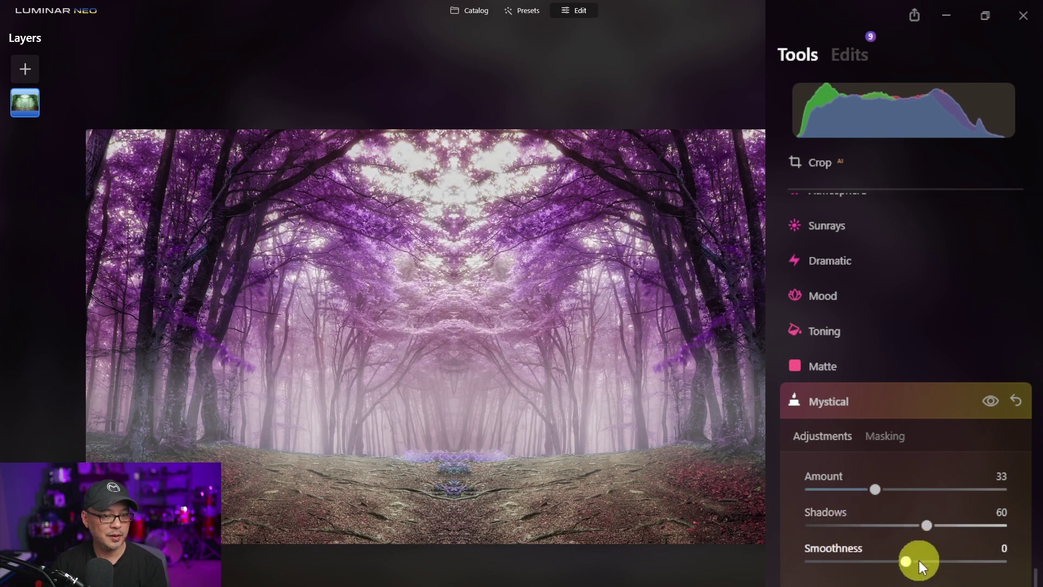
mouse_move(918, 562)
mouse_down()
mouse_move(905, 560)
mouse_move(935, 563)
mouse_up()
click(987, 407)
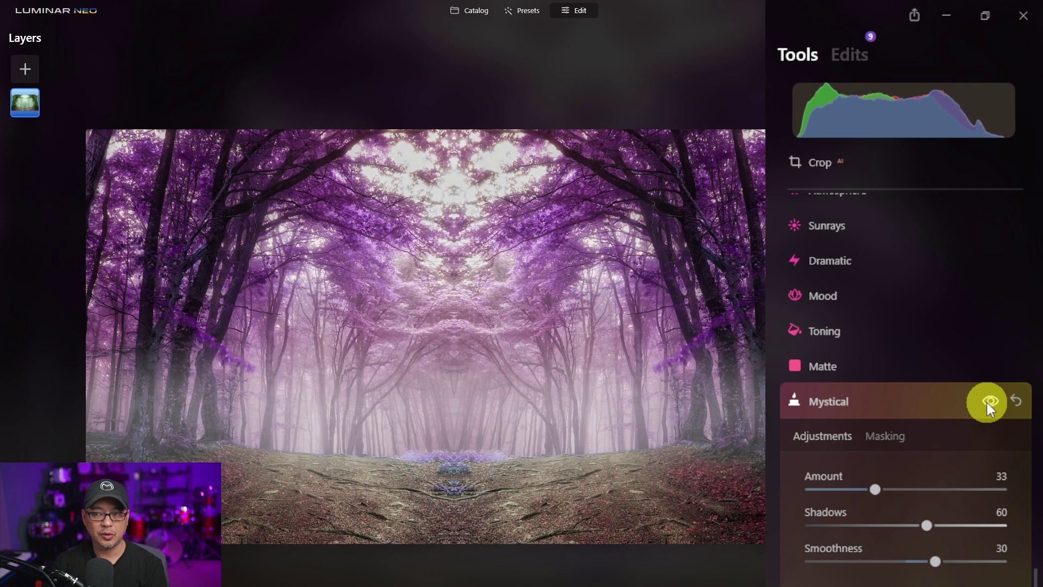
drag(986, 402, 986, 402)
Step: Add a Sunrays sun source and place it in the centre of the forest
scroll(911, 401, up, 5)
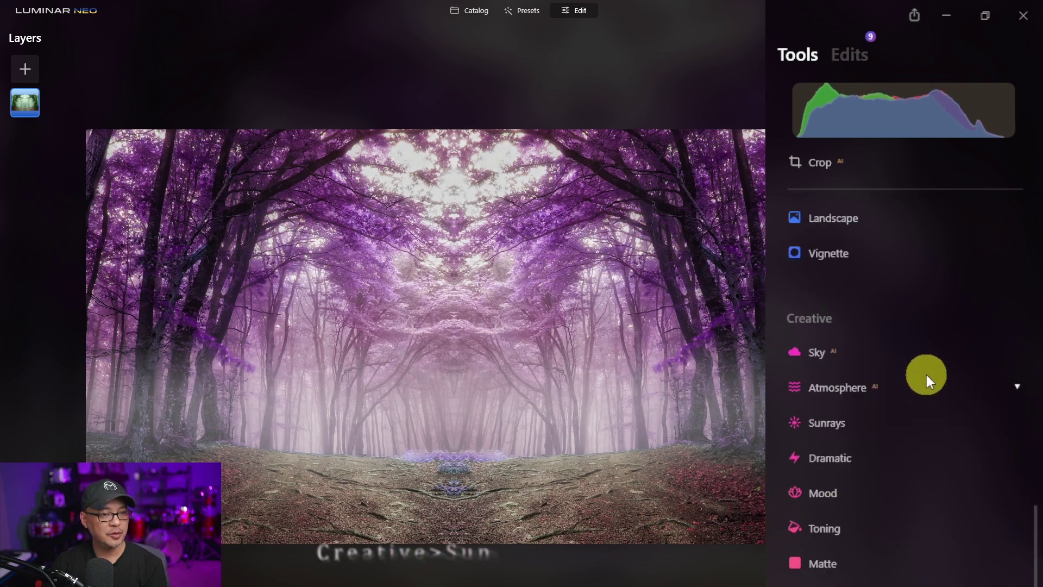
click(837, 424)
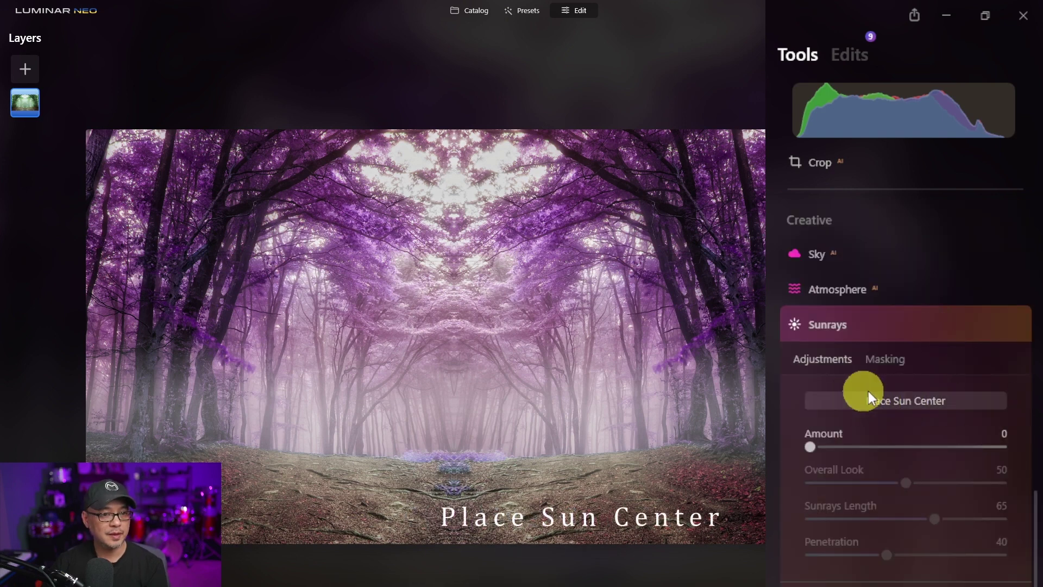
click(912, 401)
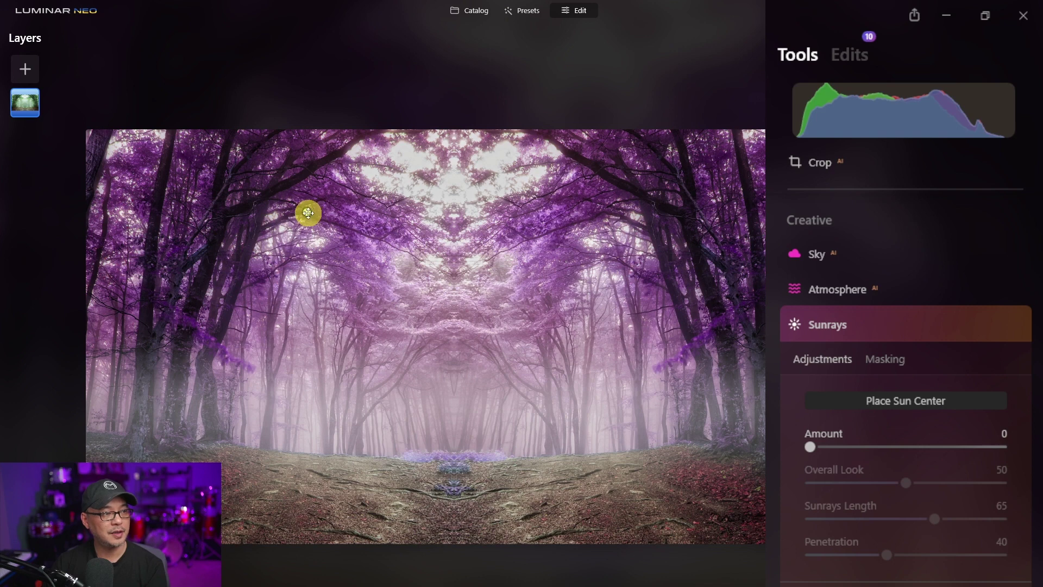
drag(308, 212, 454, 402)
click(810, 446)
Step: Set sunrays Amount 12, Overall Look 0, Length 20 and Penetration 35
drag(813, 445, 834, 449)
mouse_move(905, 483)
mouse_down()
mouse_move(794, 481)
mouse_move(1002, 484)
mouse_move(785, 474)
mouse_move(978, 478)
mouse_move(894, 482)
mouse_up()
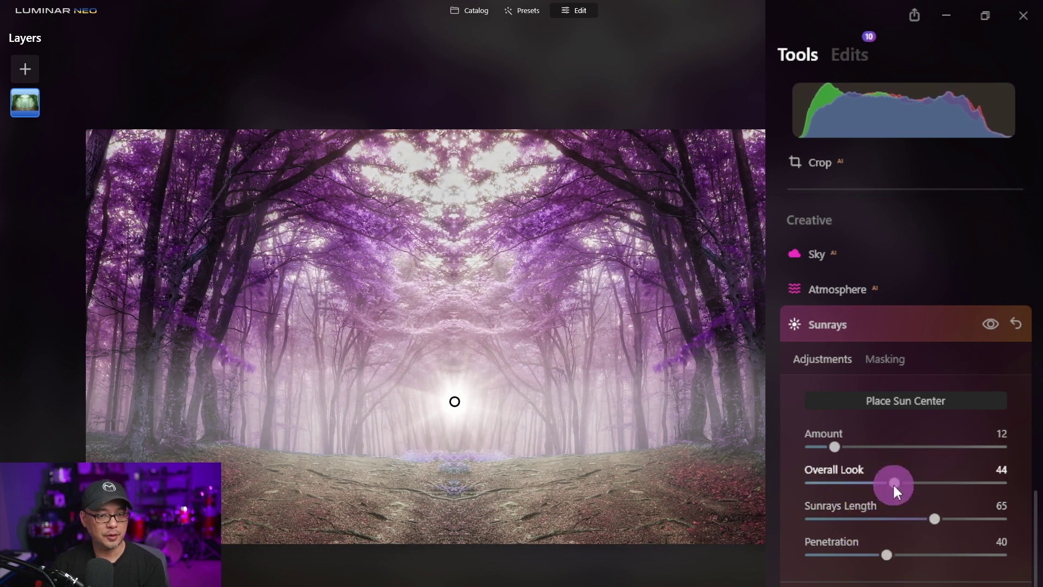
drag(893, 484, 801, 481)
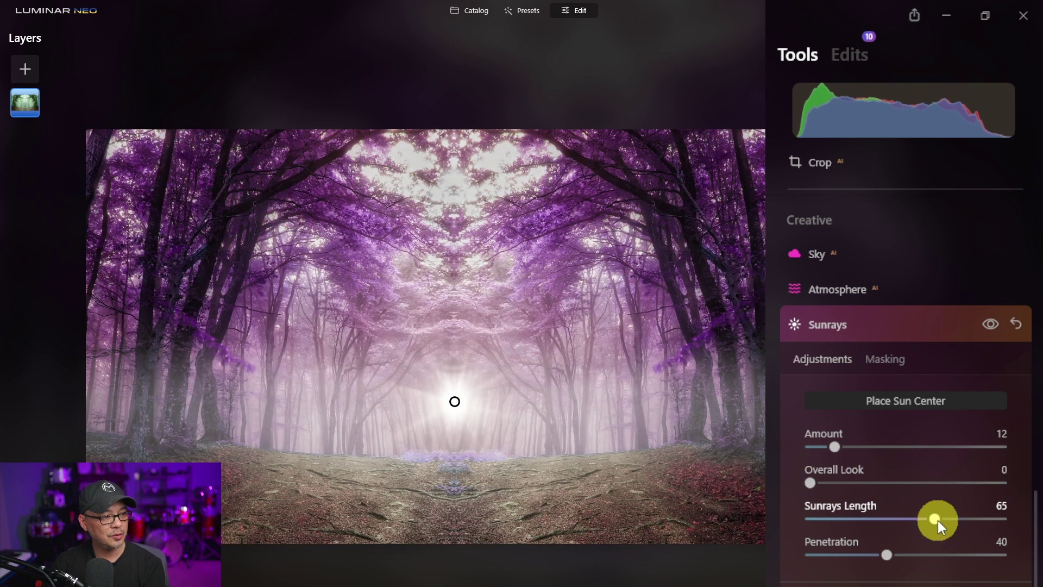
drag(937, 520, 852, 521)
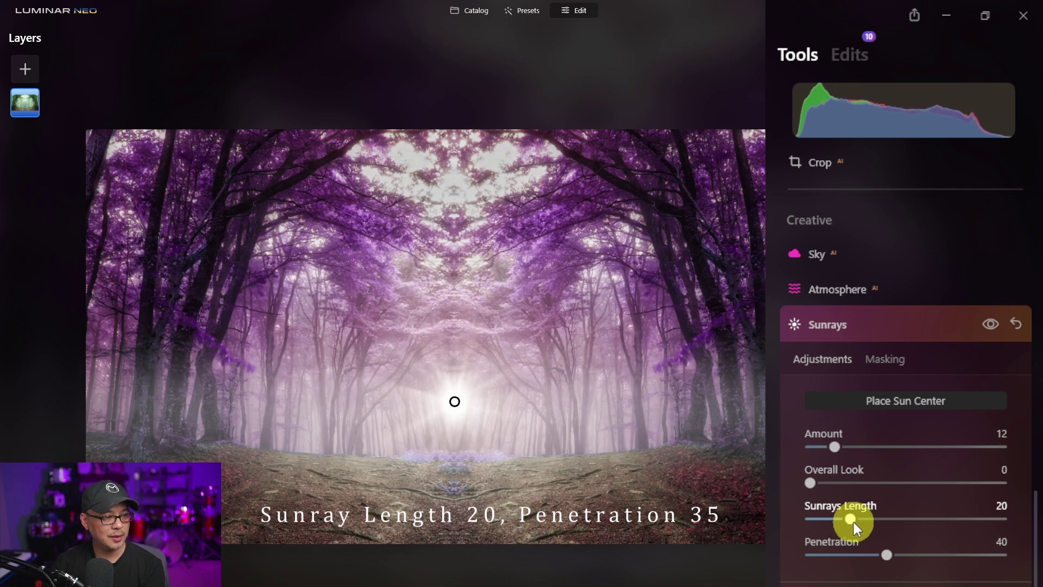
click(890, 553)
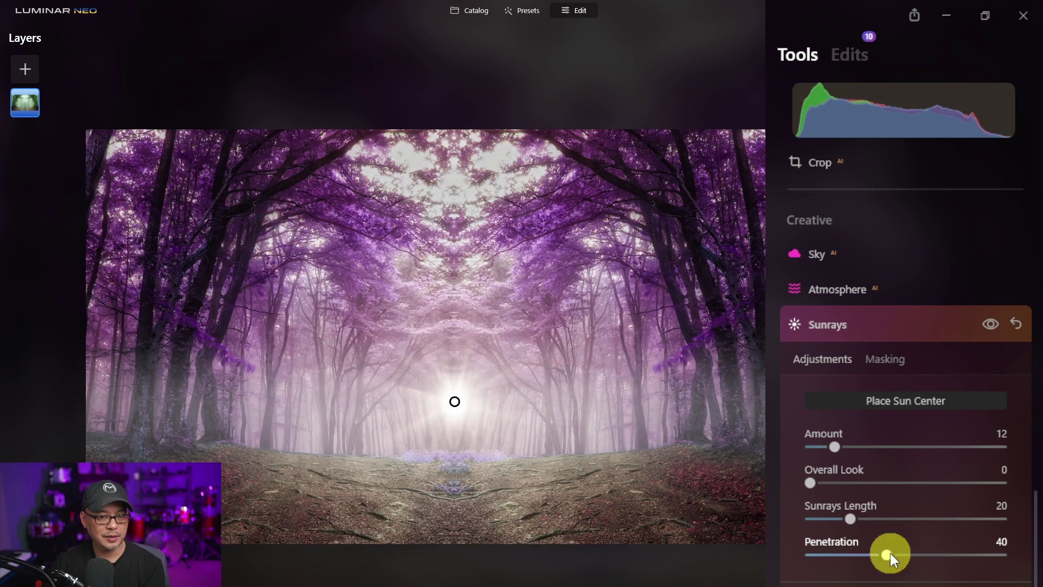
drag(891, 553, 878, 552)
Step: Shrink the Sun Radius to 35 and set the Sun Glow Radius to 54
scroll(911, 493, down, 2)
click(910, 497)
scroll(873, 362, down, 2)
scroll(881, 361, down, 3)
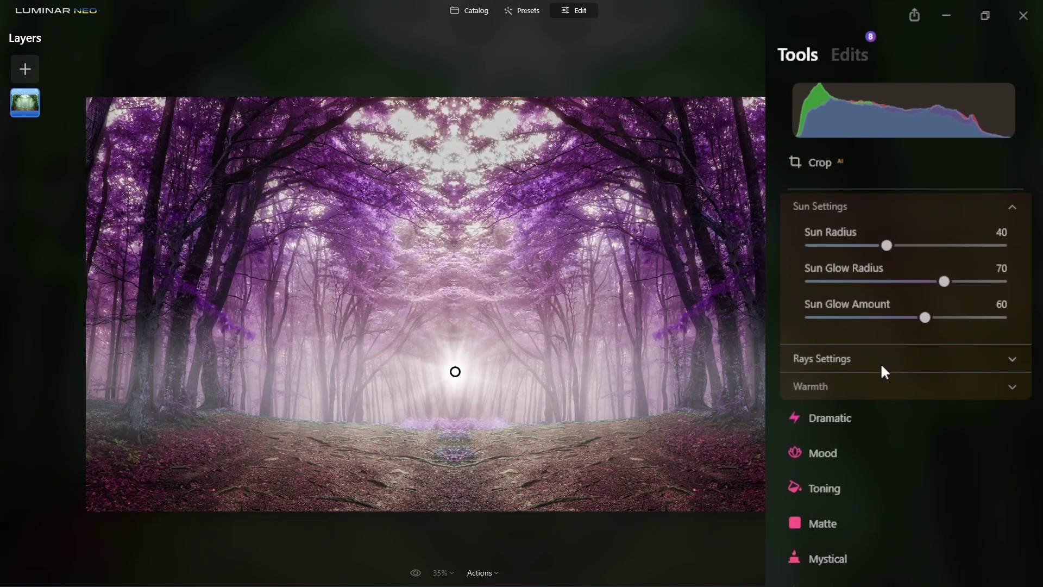
scroll(881, 363, up, 3)
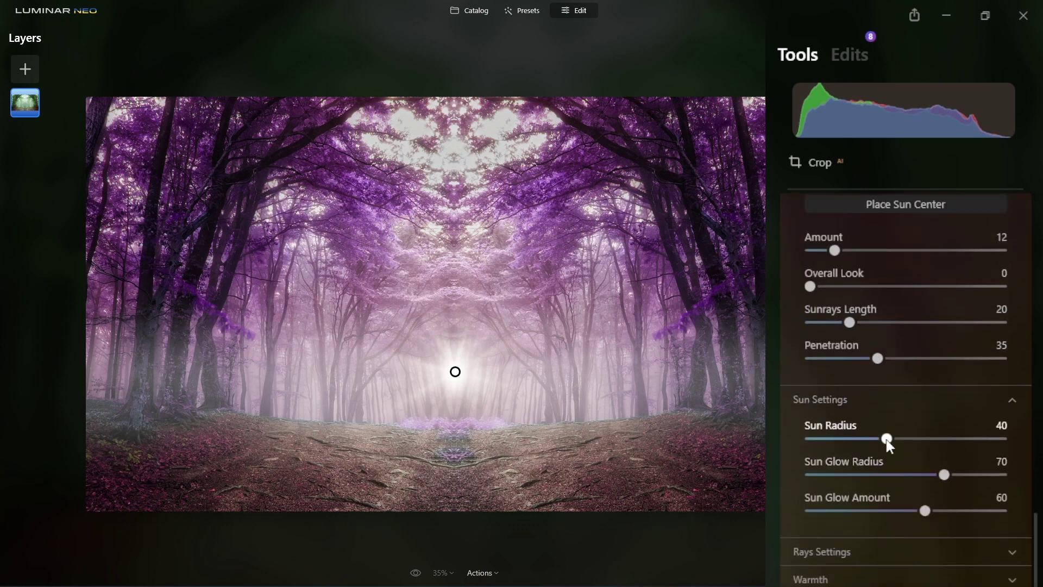
mouse_move(888, 441)
mouse_down()
mouse_move(822, 443)
mouse_move(1001, 444)
mouse_move(808, 445)
mouse_move(880, 439)
mouse_up()
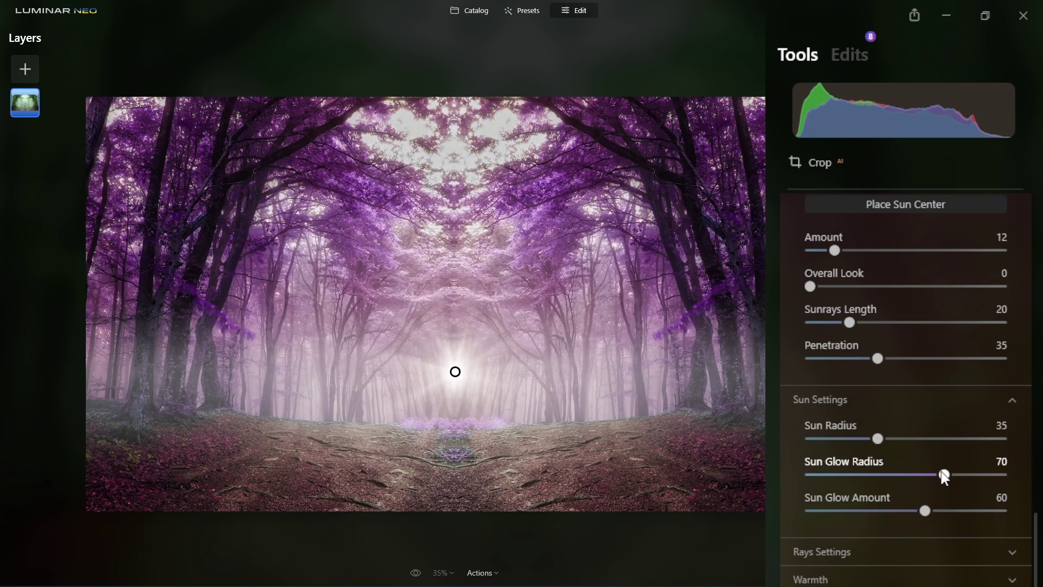
drag(943, 476, 915, 476)
mouse_move(926, 510)
mouse_down()
mouse_move(807, 508)
mouse_move(1006, 513)
mouse_move(928, 512)
mouse_up()
Step: Keep 50 rays, set Sunrays Warmth 49 and Sun Warmth 53, then compare before/after
click(905, 394)
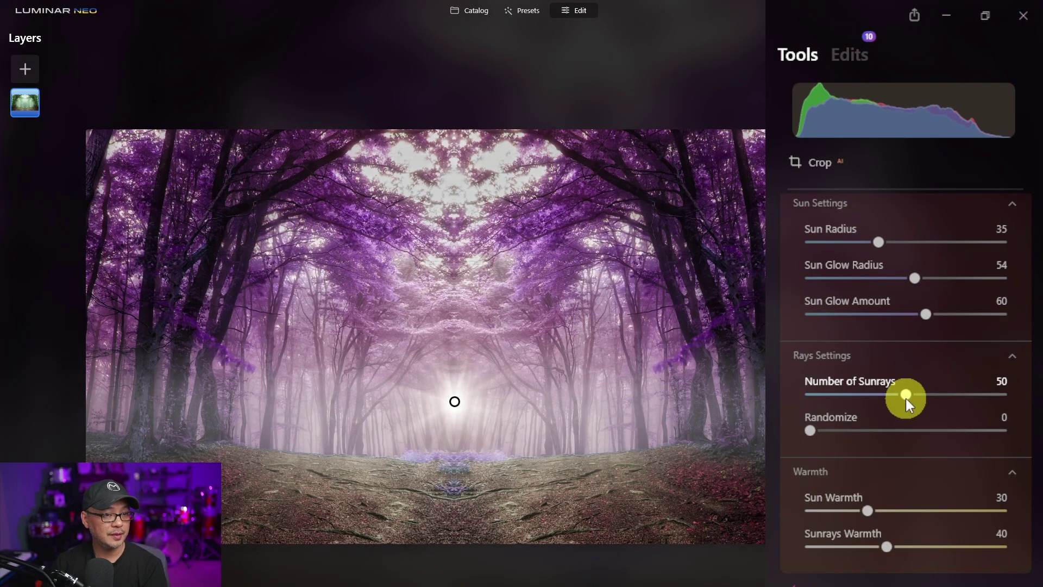
mouse_move(904, 399)
mouse_down()
mouse_move(1007, 395)
mouse_move(905, 395)
mouse_up()
drag(809, 430, 788, 427)
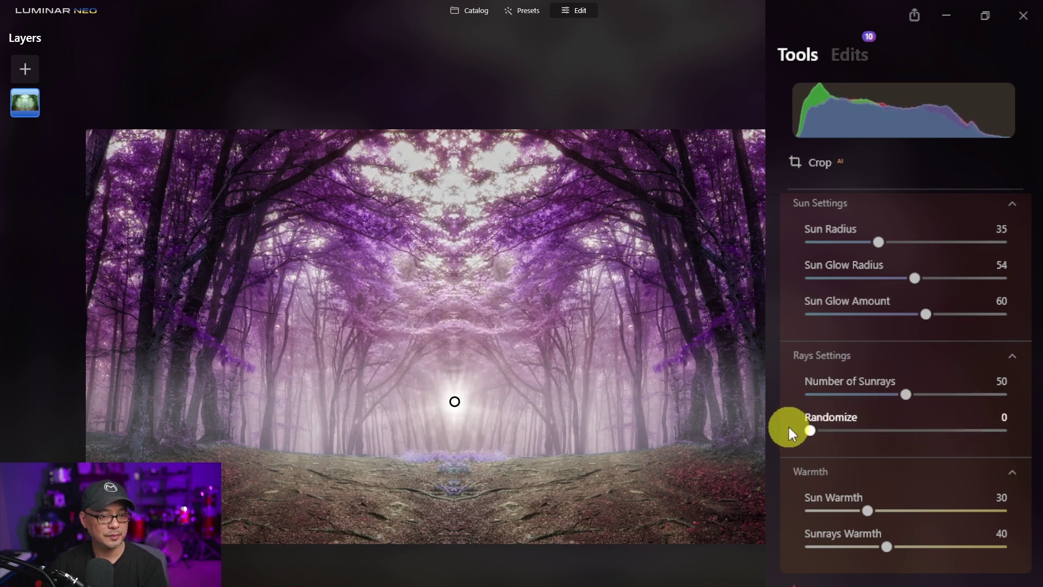
scroll(869, 380, down, 3)
drag(868, 373, 941, 376)
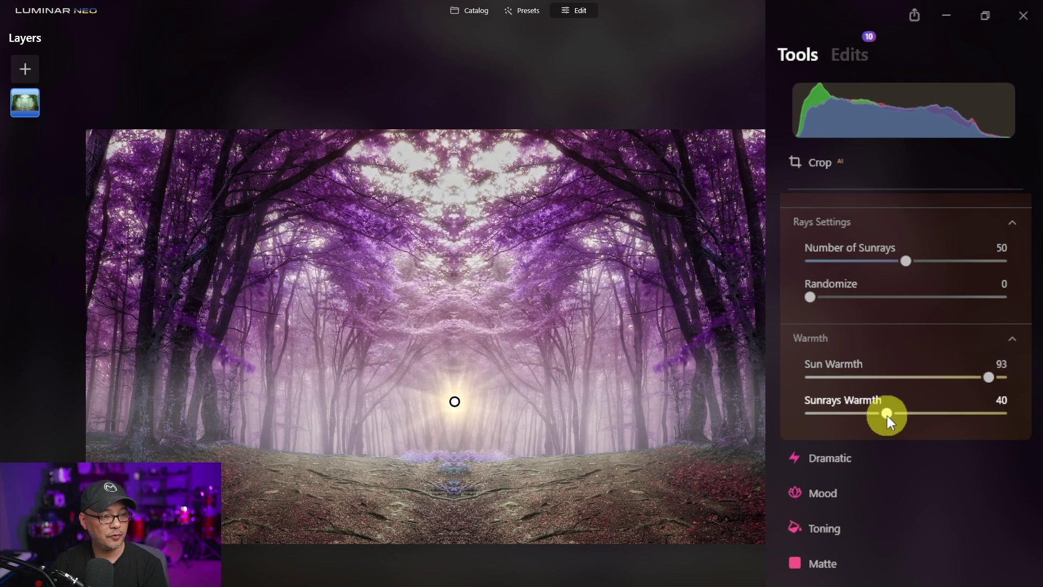
mouse_move(887, 416)
mouse_down()
mouse_move(1025, 418)
mouse_move(881, 413)
mouse_up()
drag(900, 377, 914, 380)
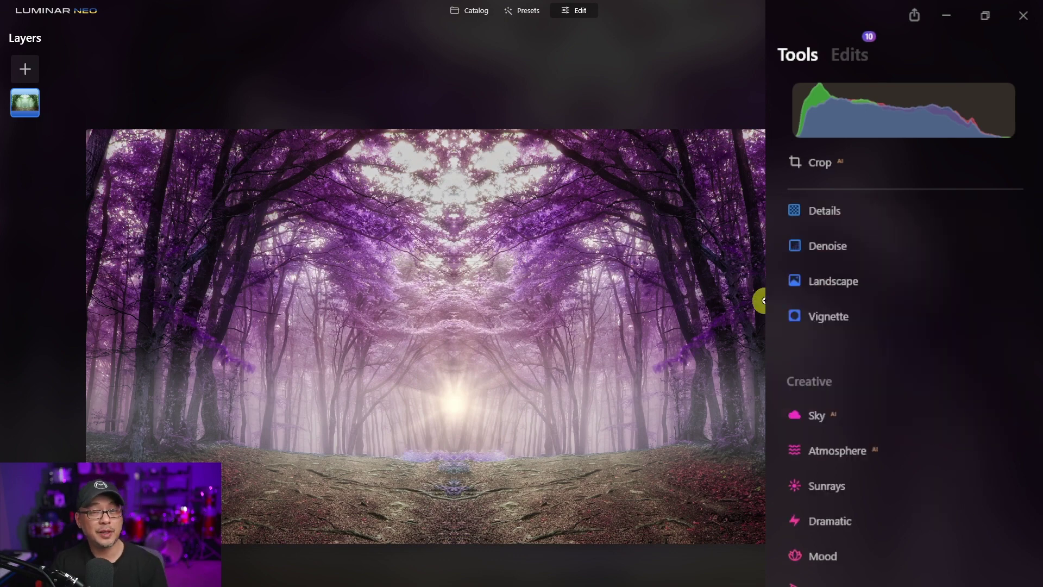
key(backslash)
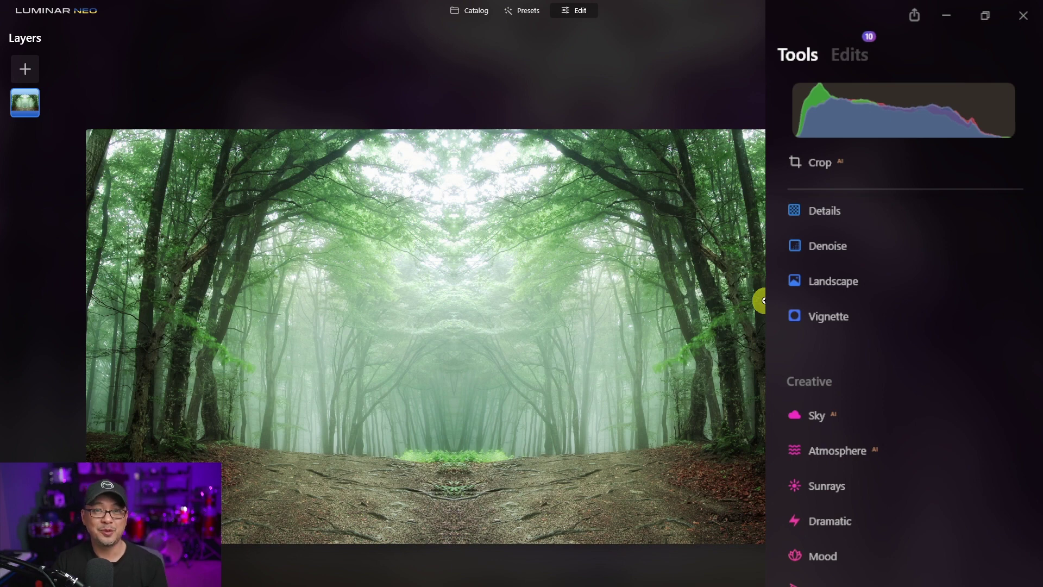
key(backslash)
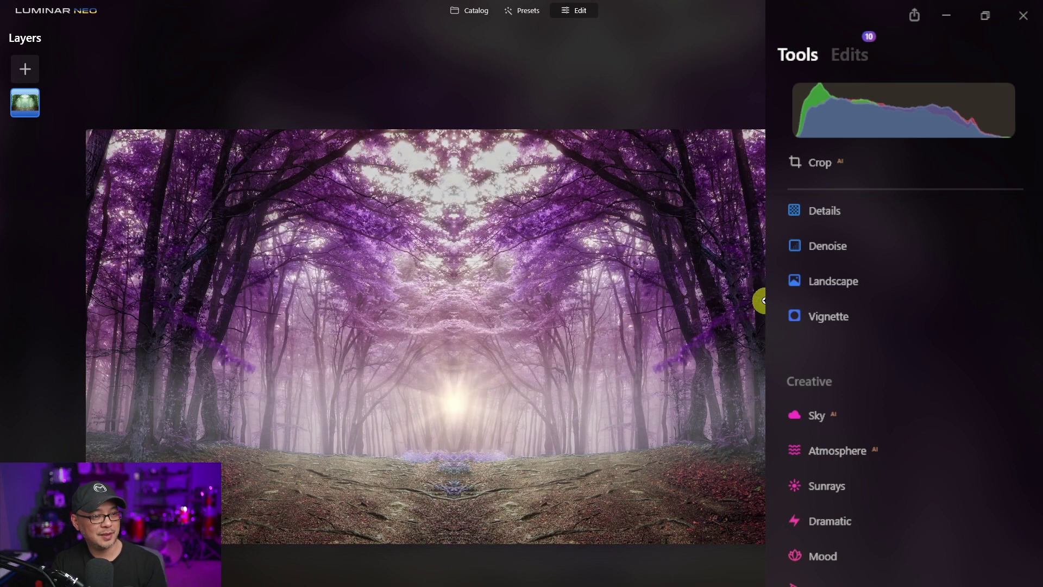
Step: Add the fairy photo from My Images as a new layer over the forest
click(25, 69)
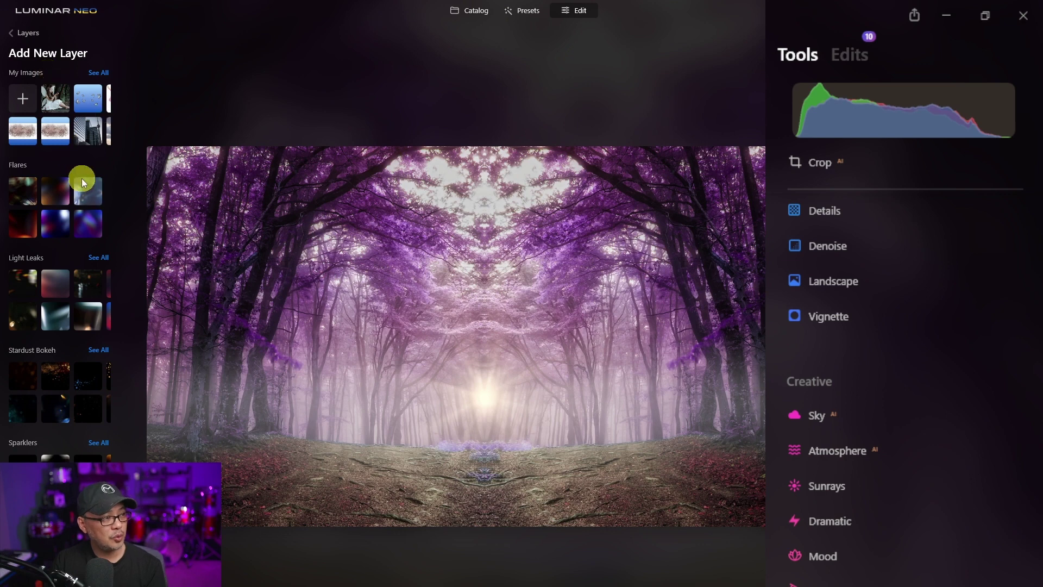
click(55, 104)
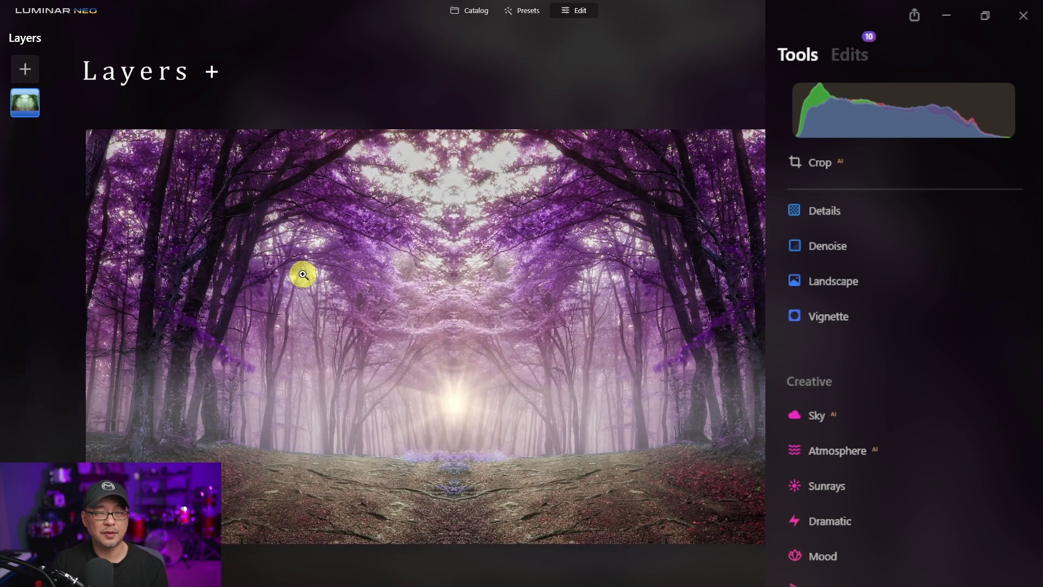
click(27, 70)
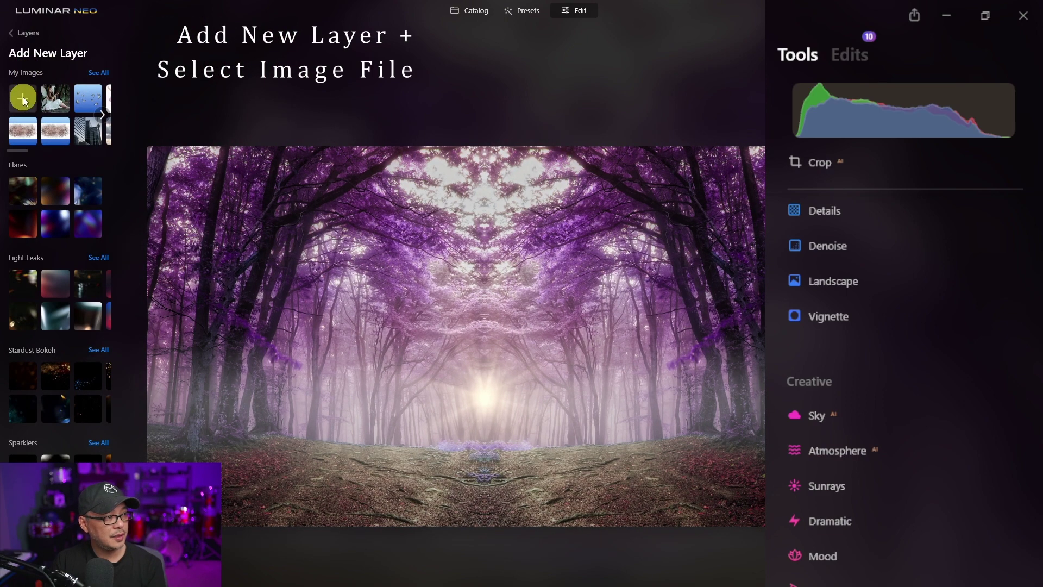
click(23, 99)
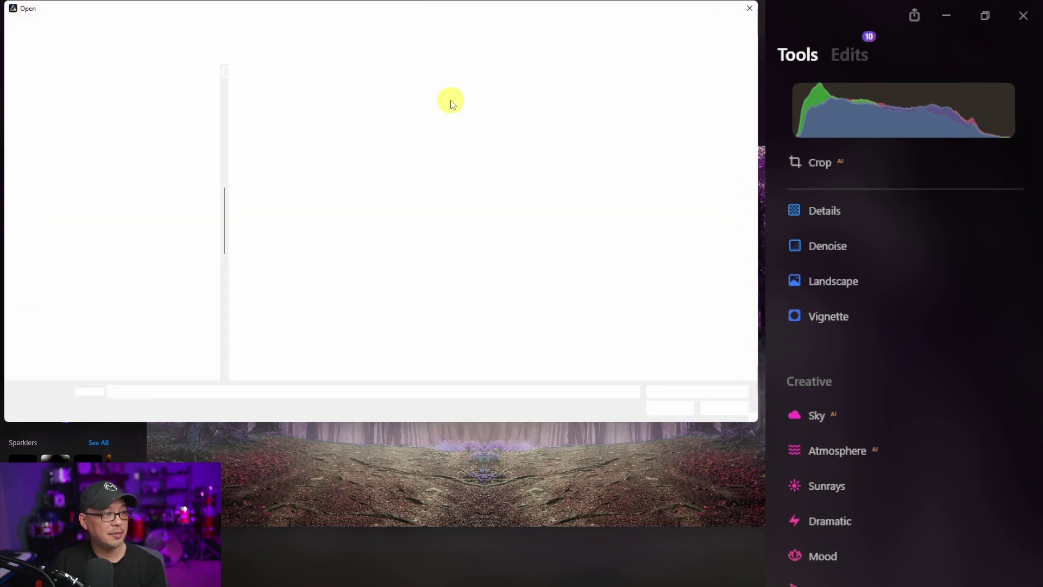
click(751, 9)
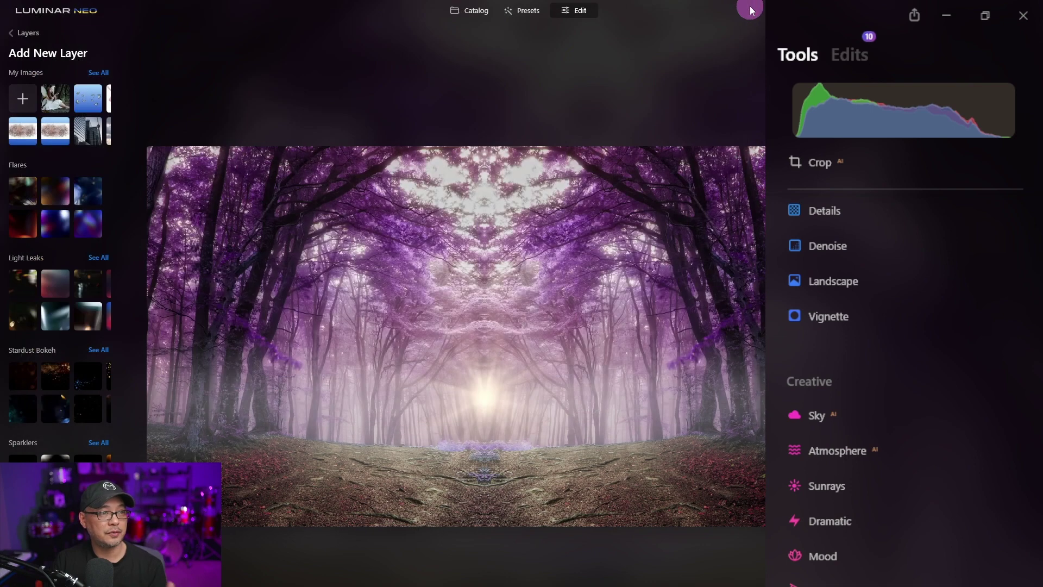
click(54, 96)
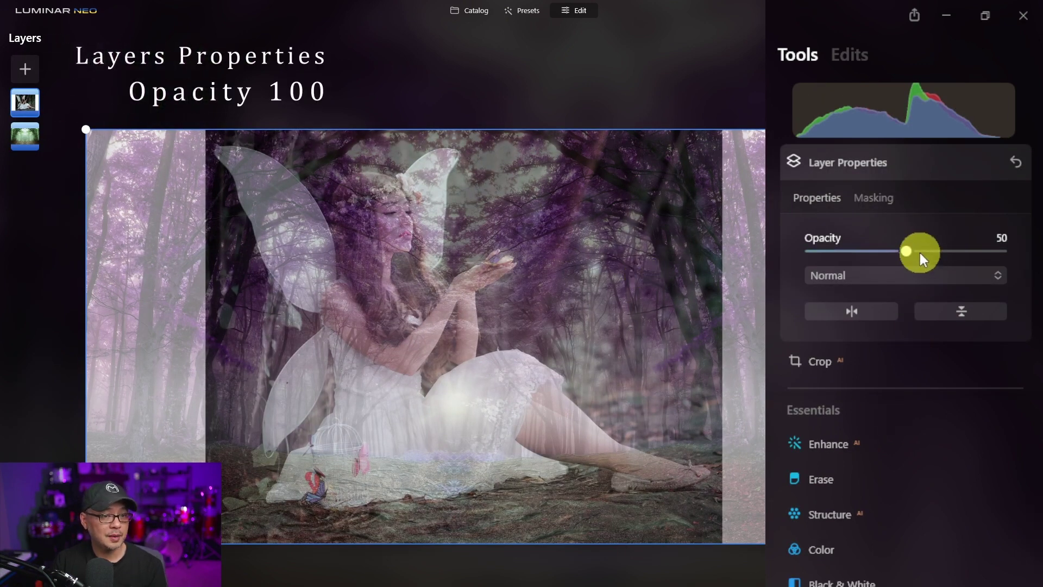
Step: Set the fairy layer to 100 opacity and resize it over most of the forest
drag(907, 250, 1010, 250)
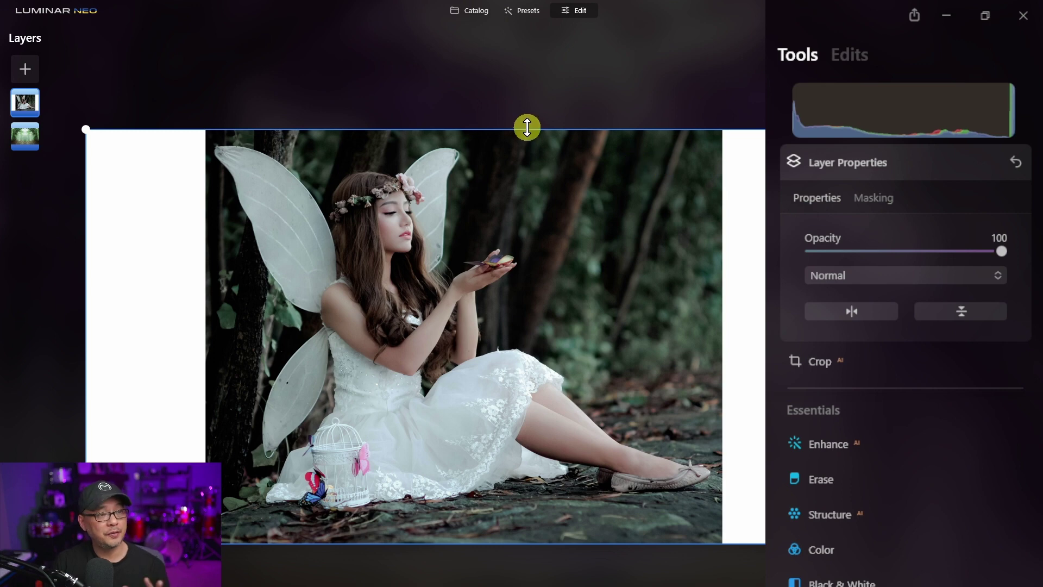
drag(521, 125, 531, 173)
drag(764, 244, 720, 243)
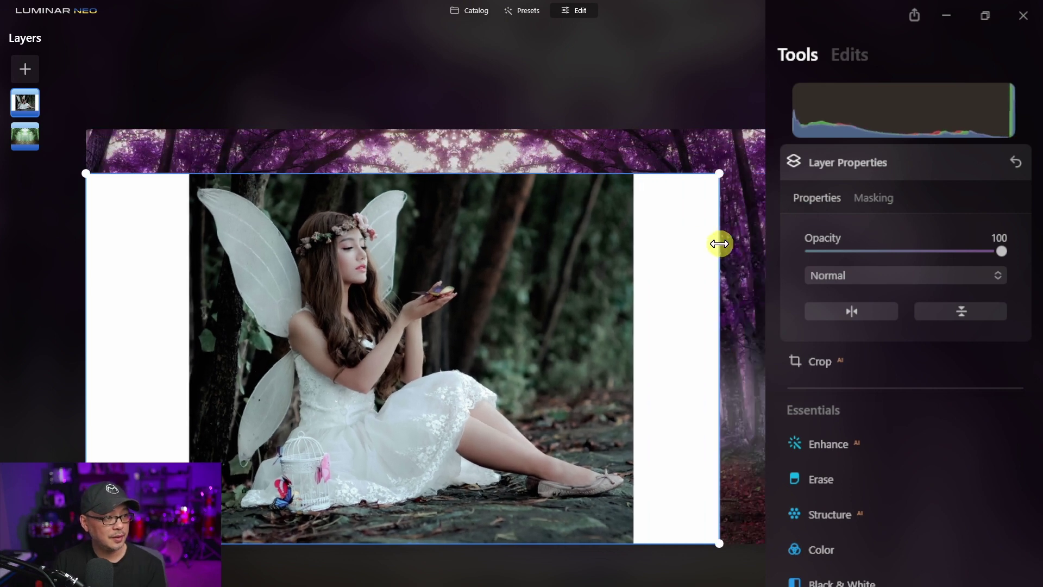
drag(372, 261, 425, 243)
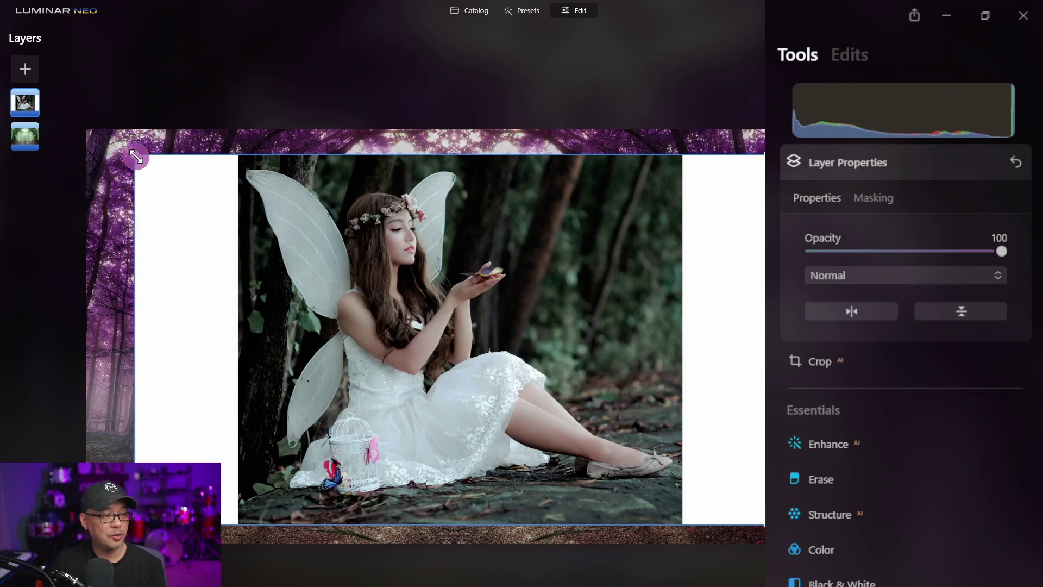
drag(136, 157, 182, 181)
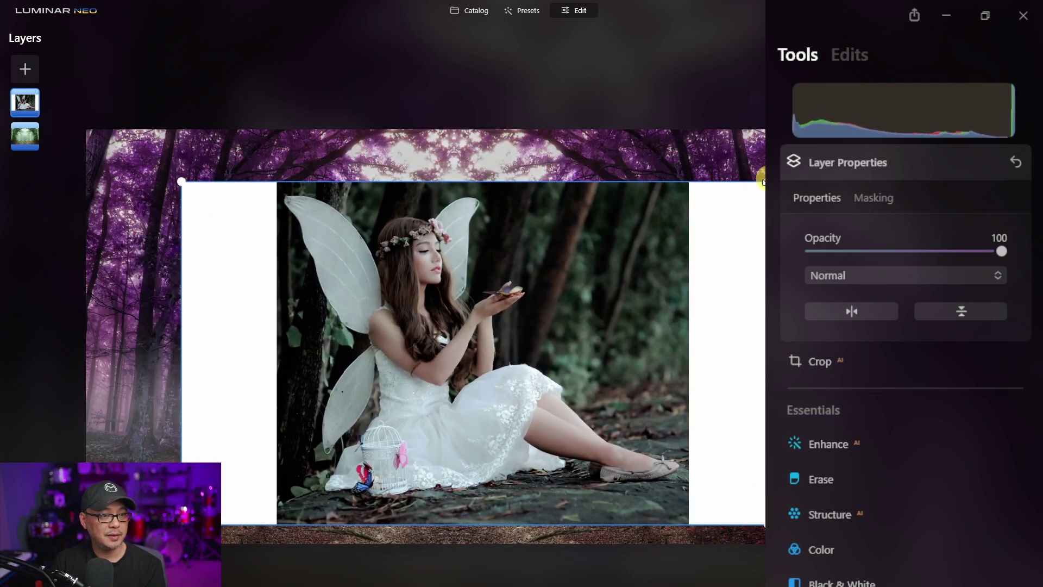
drag(762, 181, 632, 371)
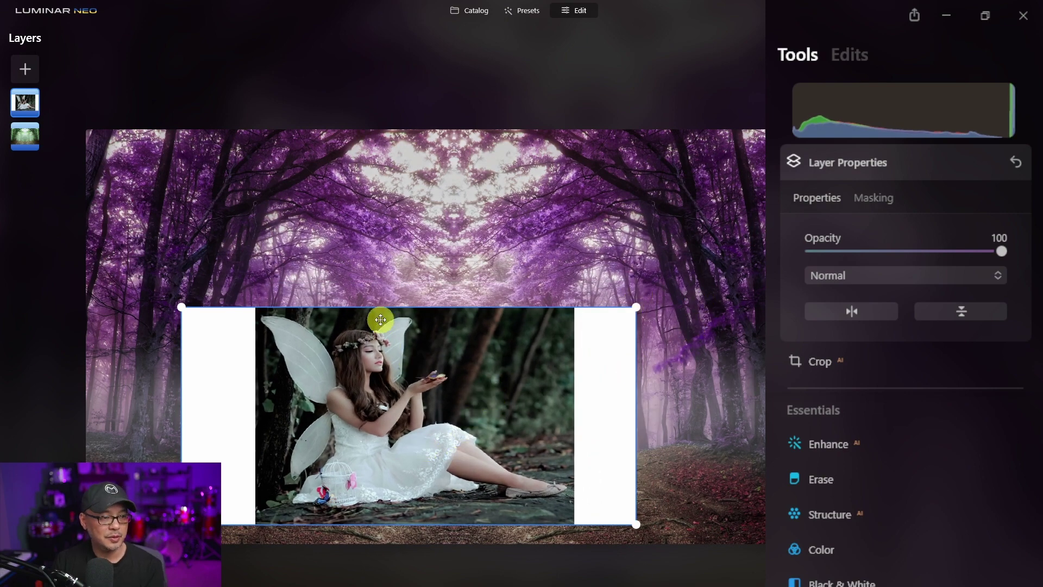
key(ctrl+z)
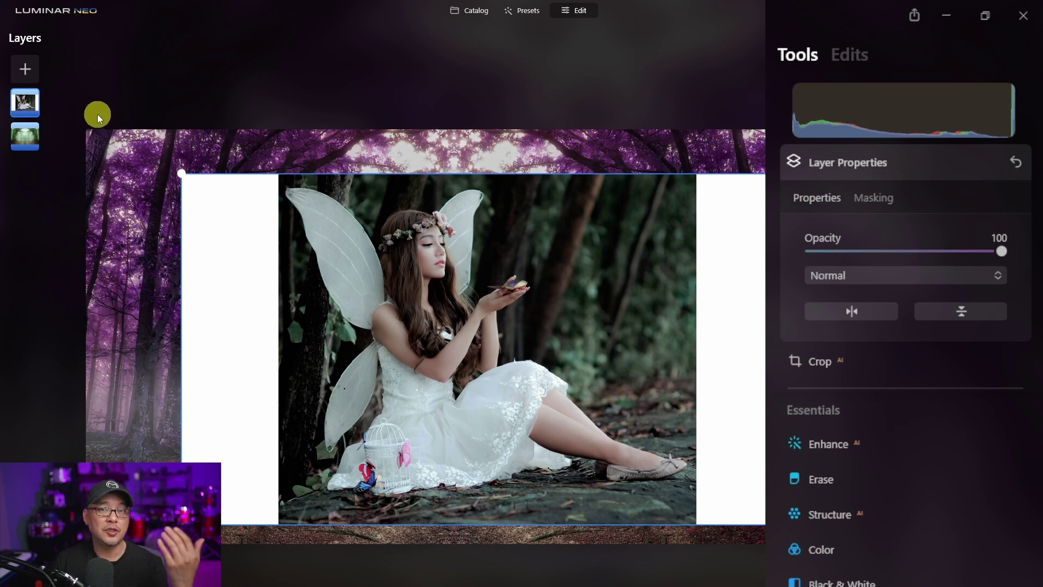
click(26, 69)
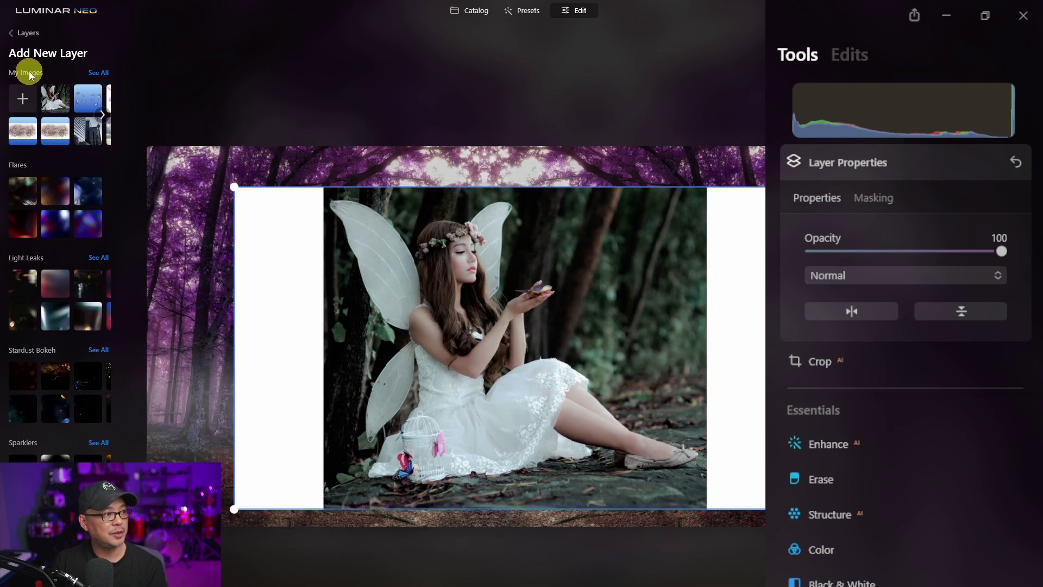
click(83, 97)
drag(900, 252, 1002, 252)
click(31, 100)
drag(33, 138, 33, 137)
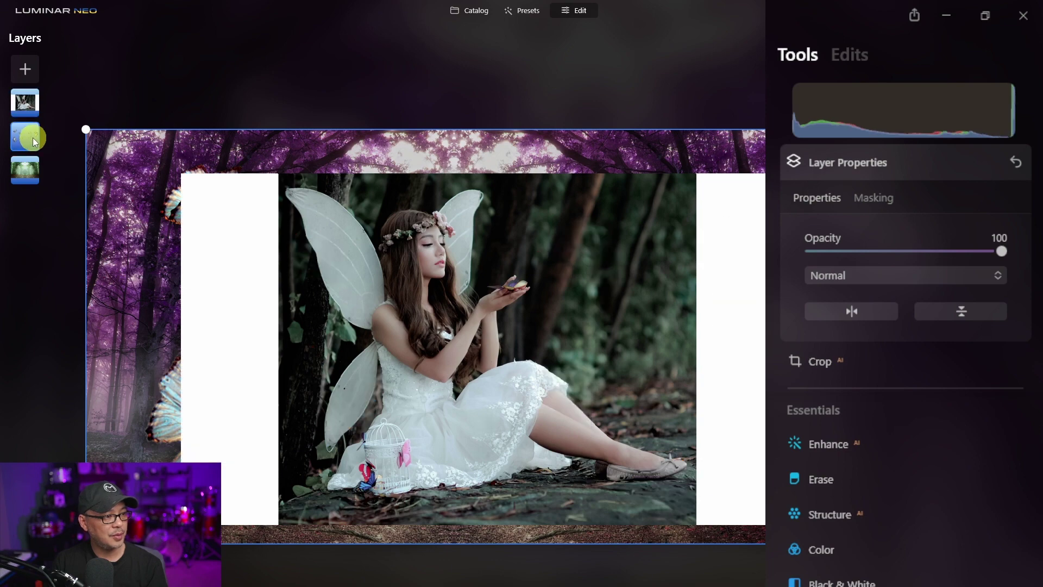
click(32, 105)
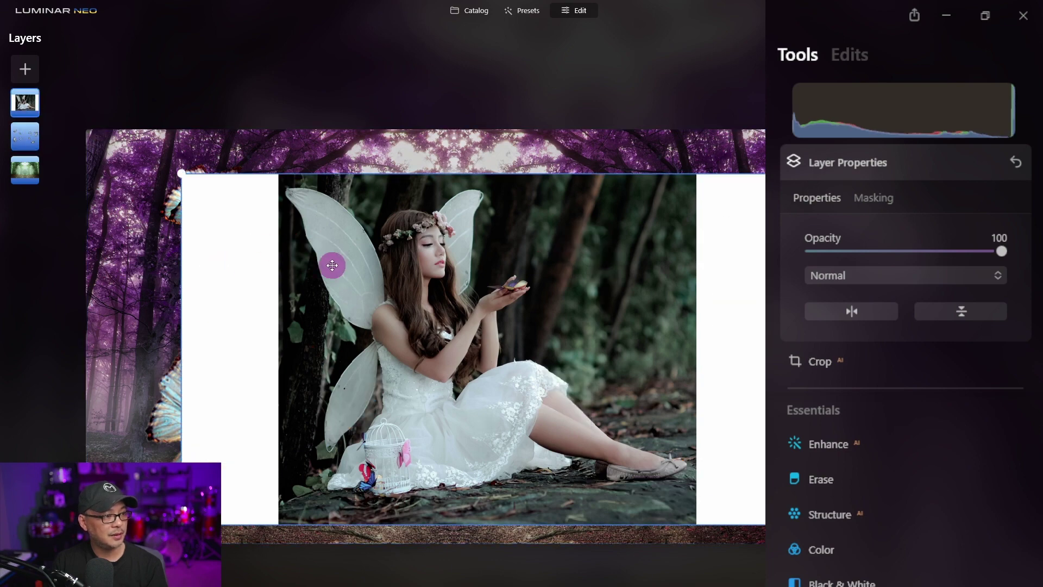
mouse_move(333, 263)
mouse_down()
mouse_move(459, 263)
mouse_move(340, 256)
mouse_up()
drag(25, 136, 28, 105)
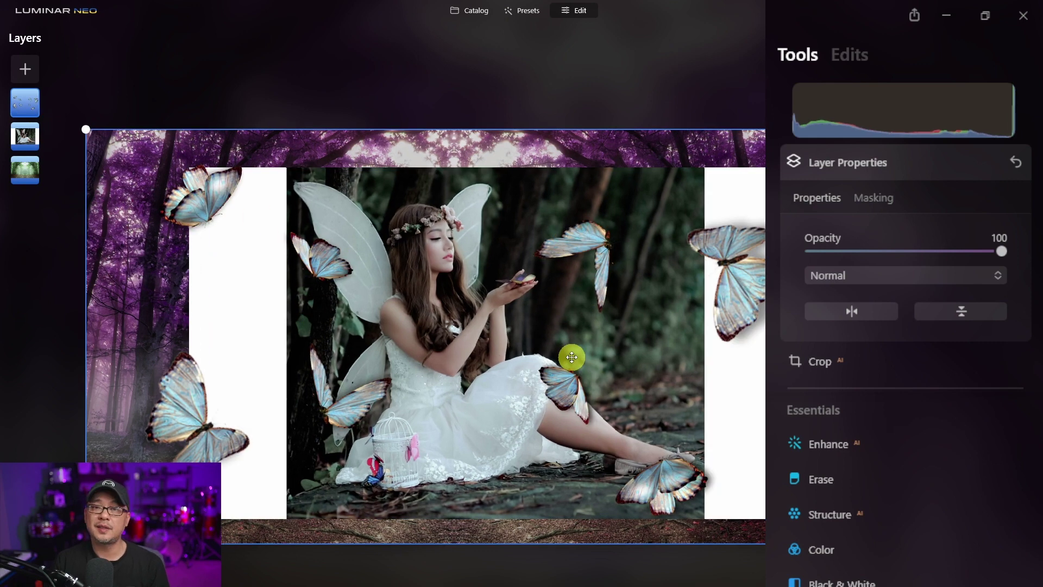
key(Delete)
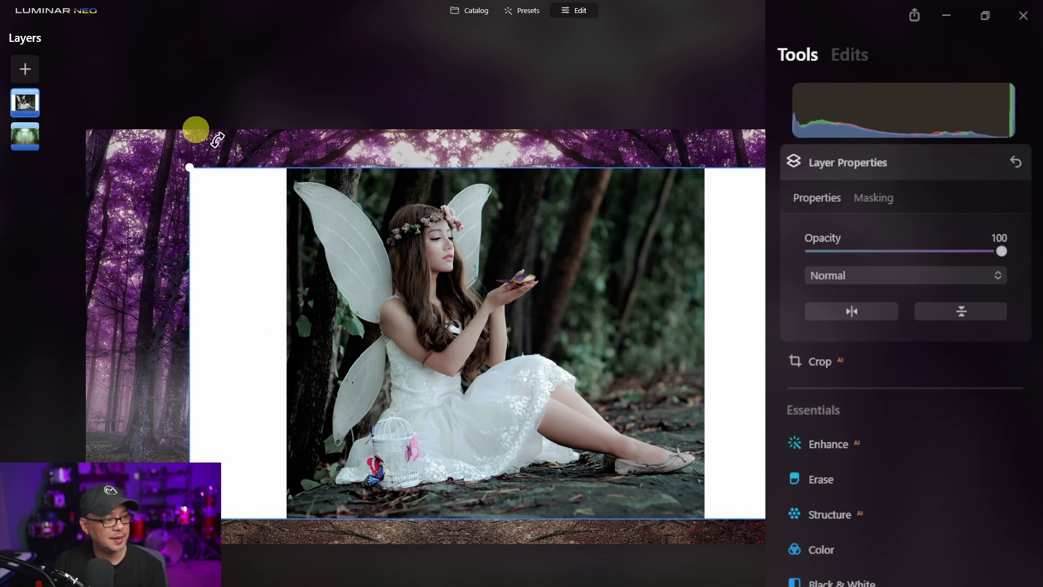
Step: Apply a Mask AI Human mask to cut the fairy out of her photo
click(891, 197)
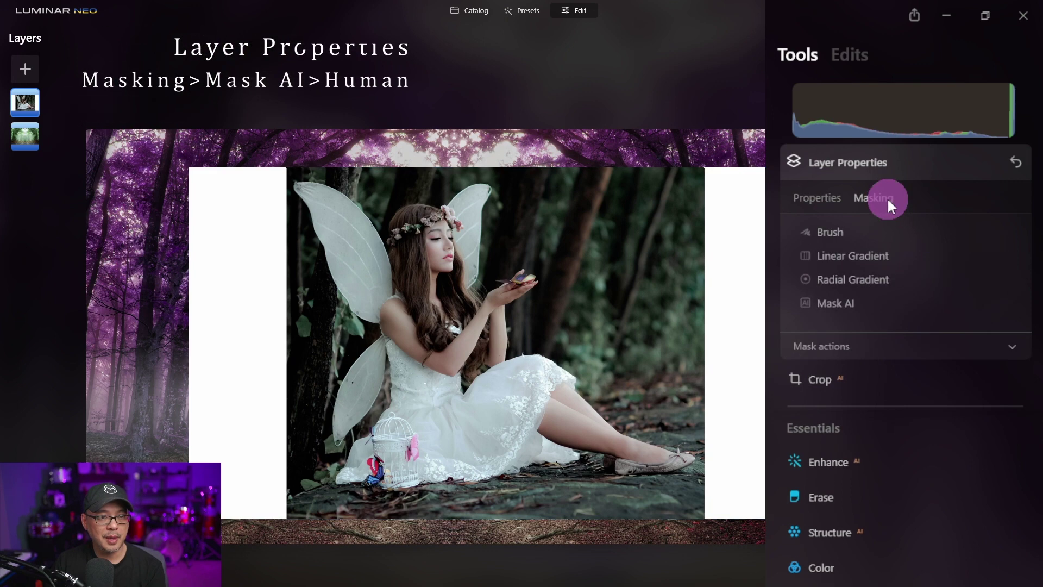
click(853, 306)
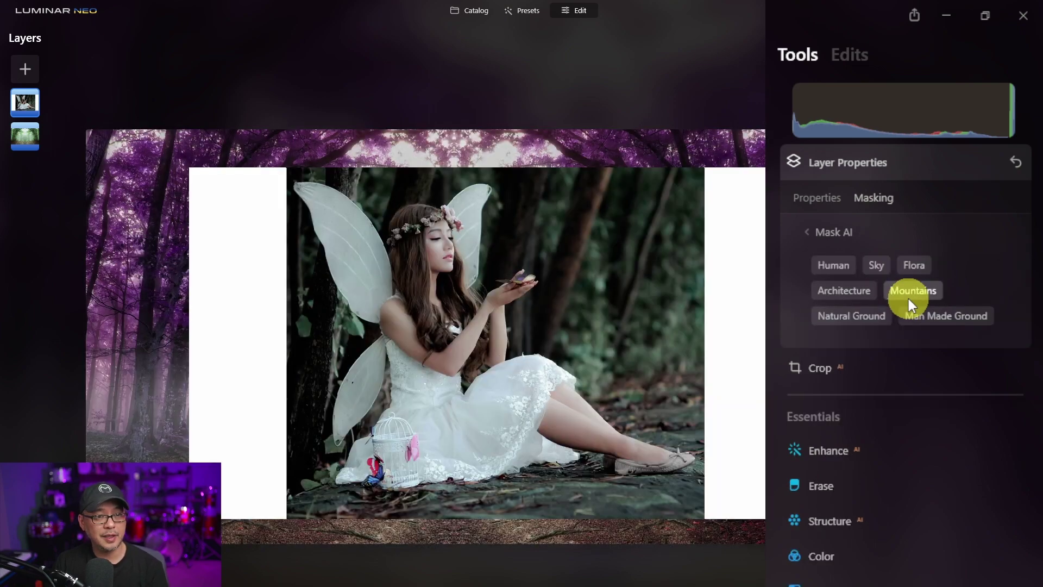
click(835, 264)
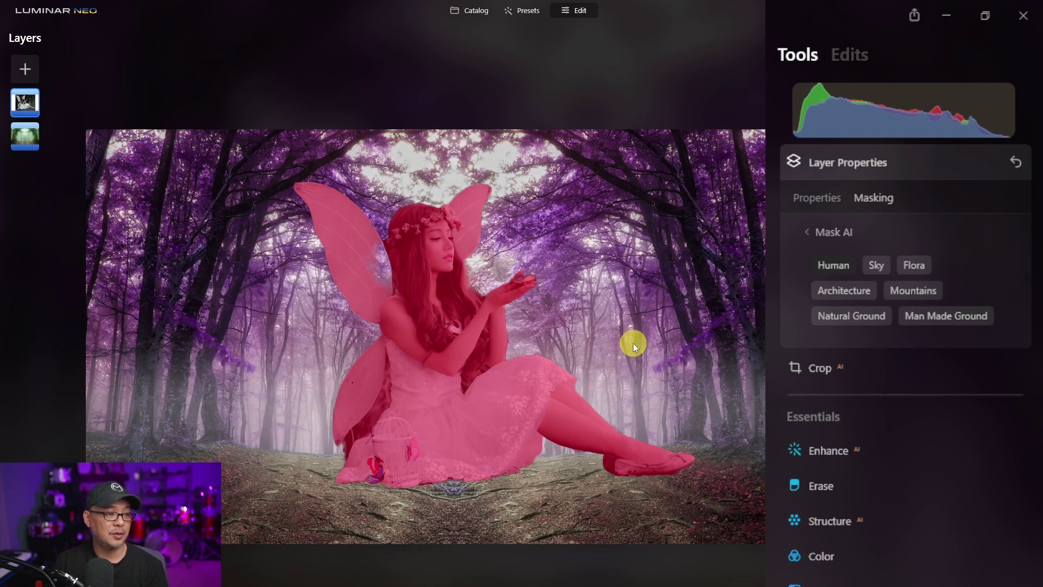
scroll(411, 304, up, 5)
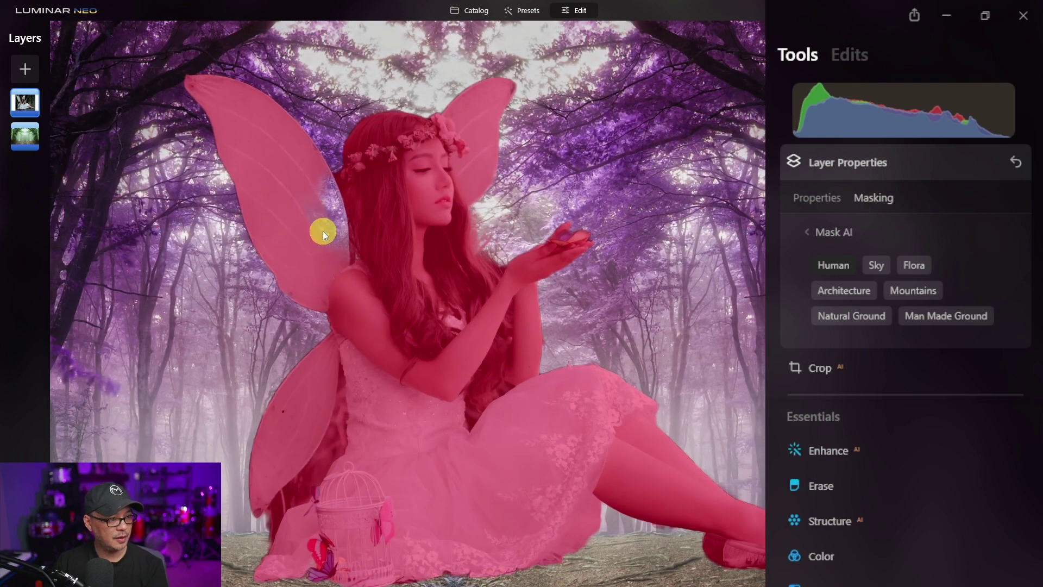
Step: Show the mask overlay and brush the gap beside the fairy's left wing into the mask
click(849, 239)
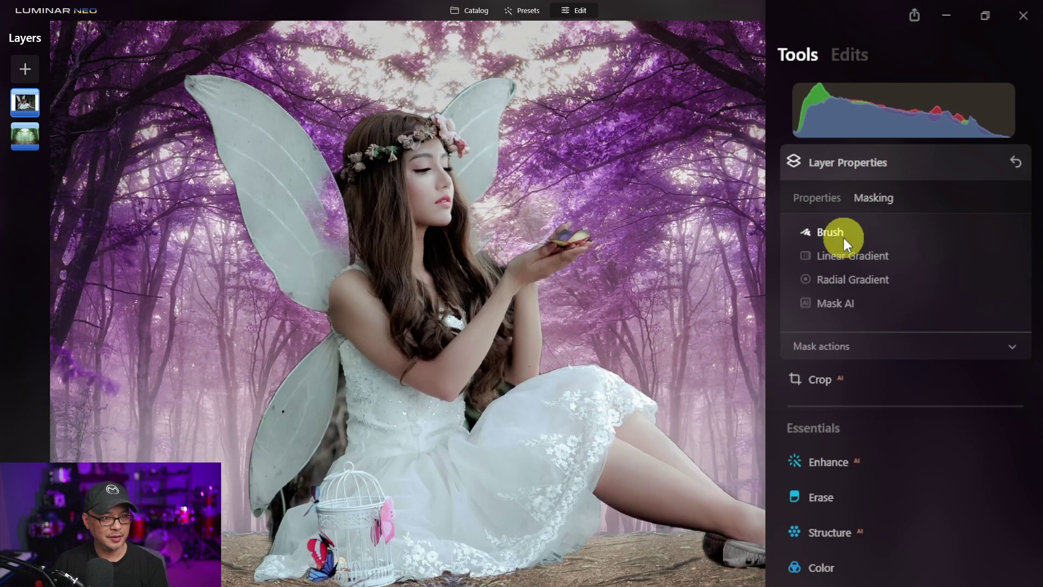
click(912, 348)
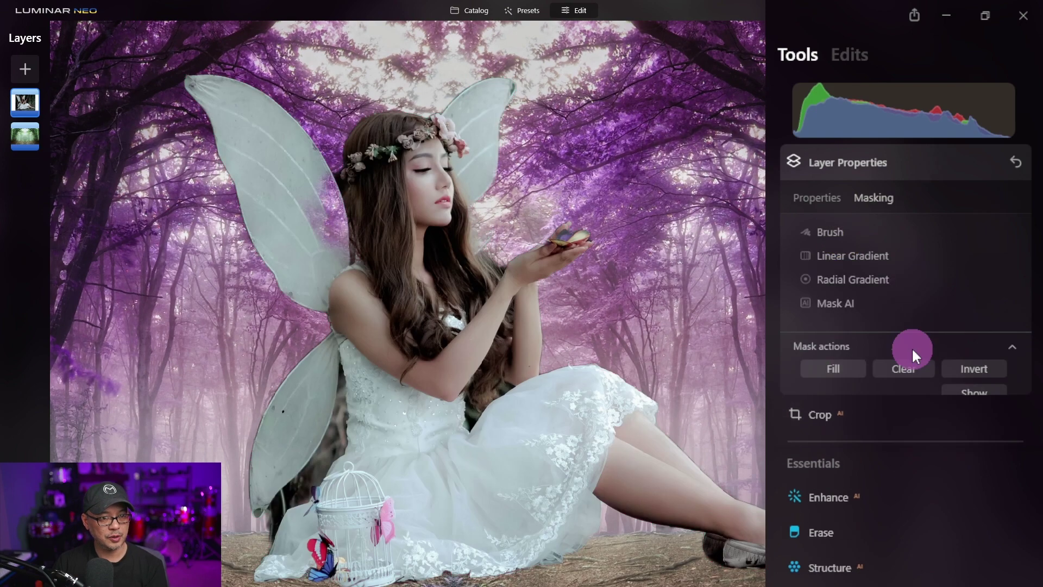
click(986, 391)
click(831, 231)
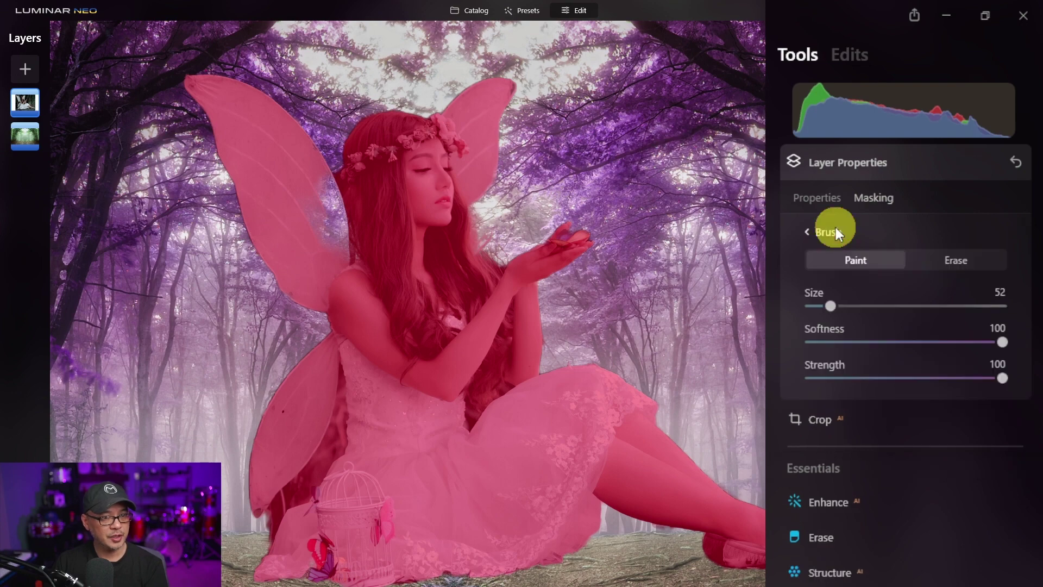
scroll(310, 223, up, 4)
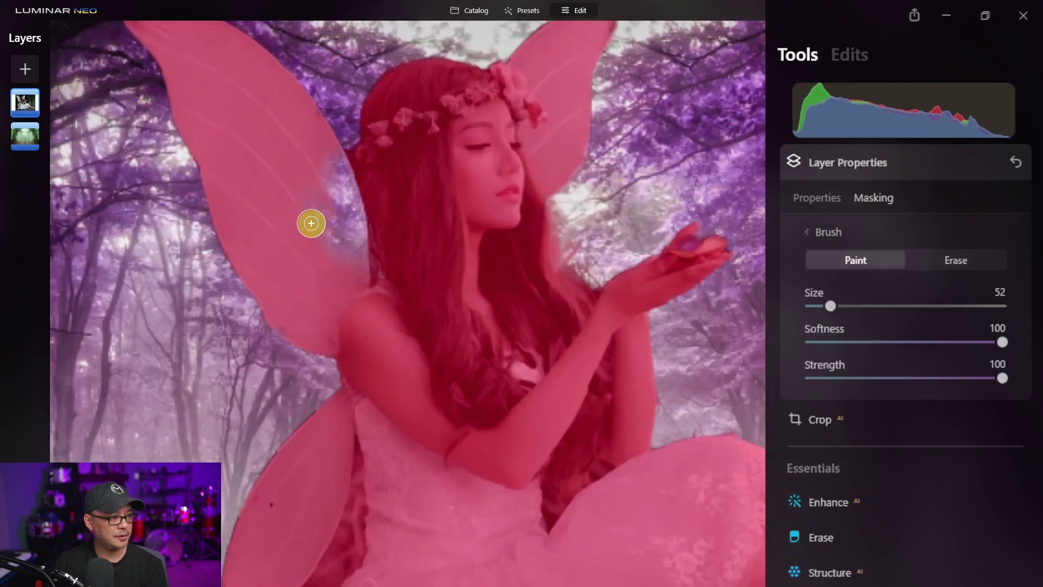
mouse_move(349, 272)
mouse_down()
mouse_move(330, 165)
mouse_move(344, 310)
mouse_move(348, 251)
mouse_move(358, 256)
mouse_move(352, 182)
mouse_up()
Step: Inspect the mask over her face, dress, legs and torso, then fit the image to screen
scroll(348, 250, up, 1)
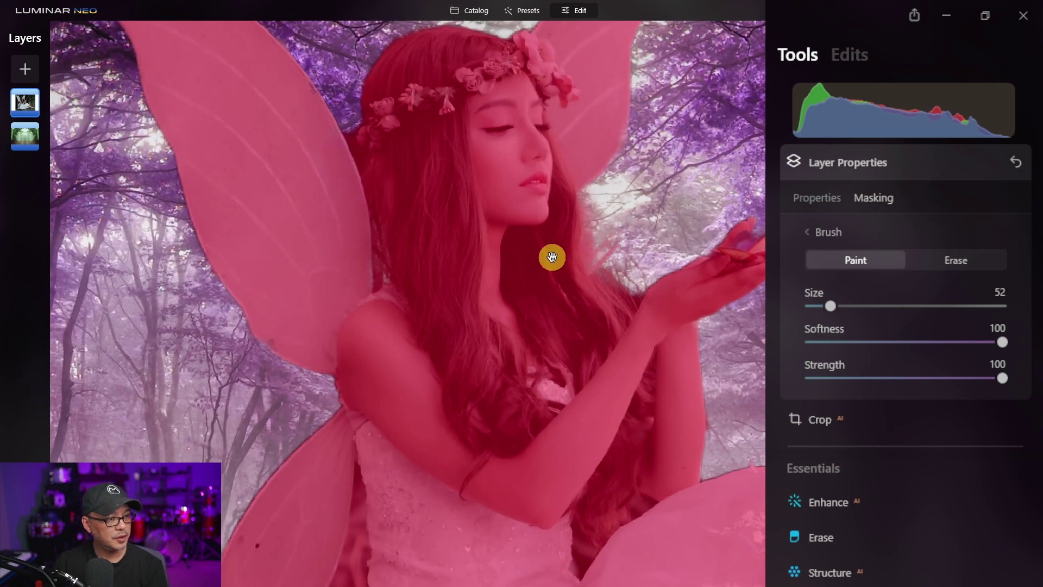
drag(521, 212, 431, 216)
scroll(570, 448, up, 1)
drag(570, 448, 519, 263)
drag(512, 449, 470, 379)
drag(659, 425, 570, 354)
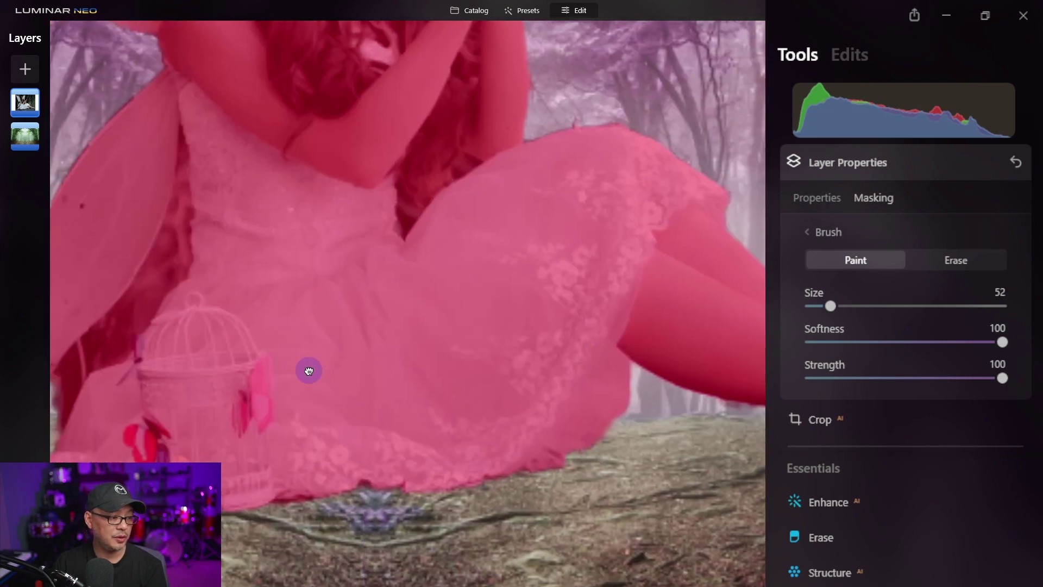
drag(310, 368, 447, 424)
key(ctrl+0)
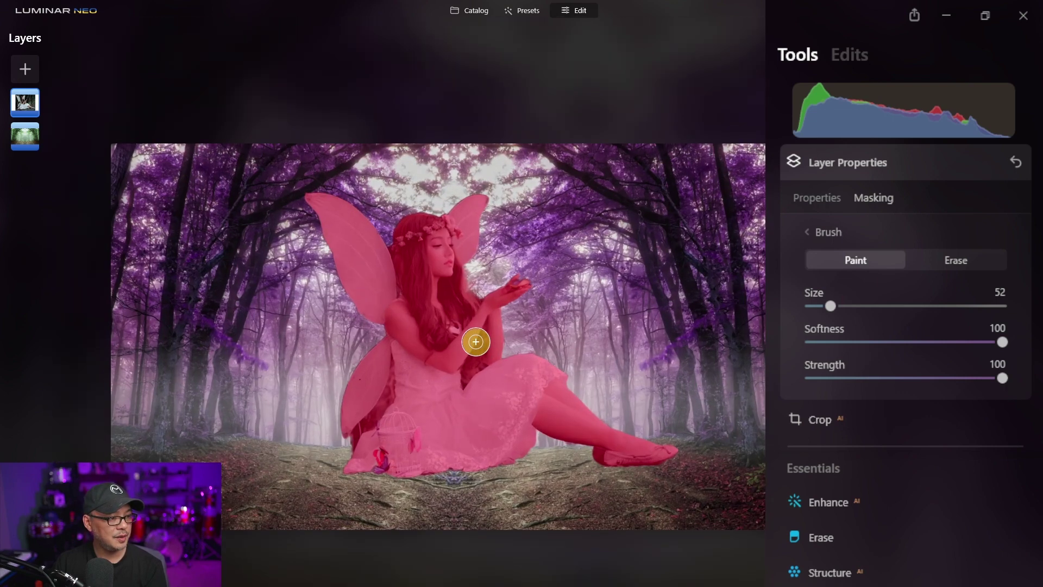
Step: Scale the fairy down and move her to the lower left of the image
click(832, 197)
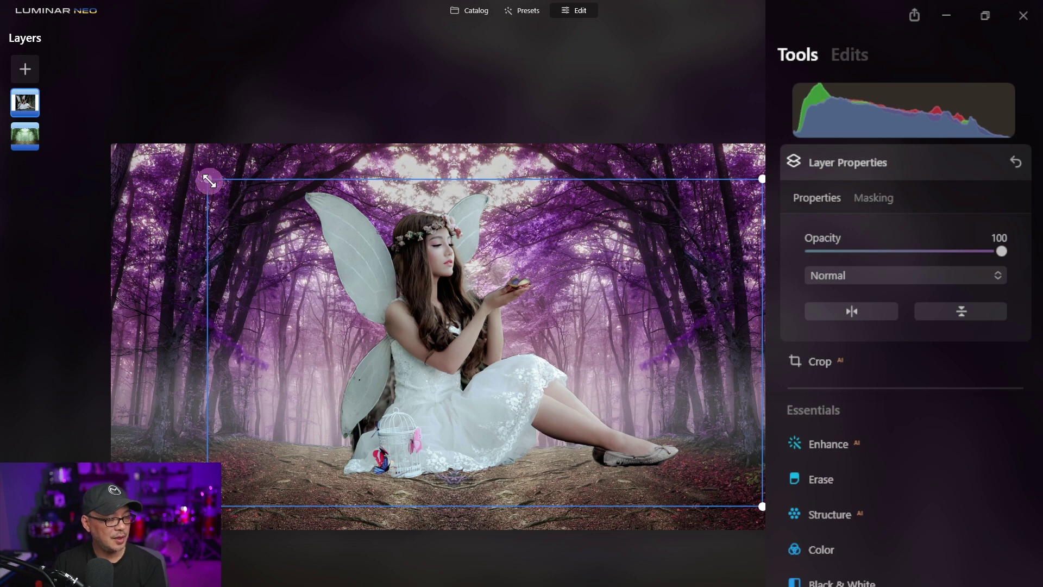
drag(208, 181, 524, 337)
drag(634, 449, 248, 411)
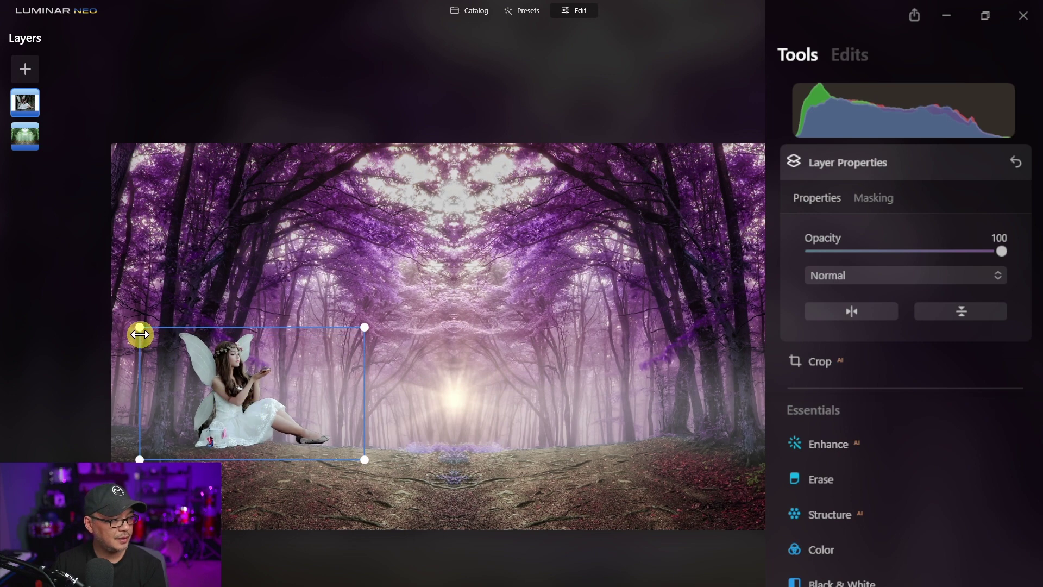
drag(139, 327, 244, 388)
drag(315, 436, 237, 426)
drag(163, 379, 169, 382)
drag(259, 424, 254, 422)
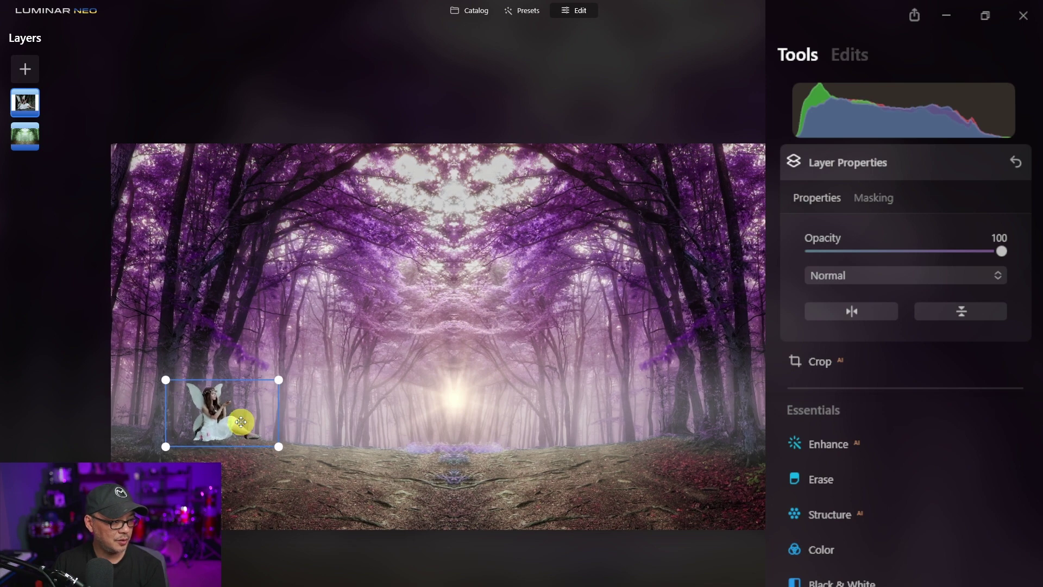
Step: Tilt the fairy about 8° clockwise, set her on the ground, and close layer properties
scroll(217, 421, up, 3)
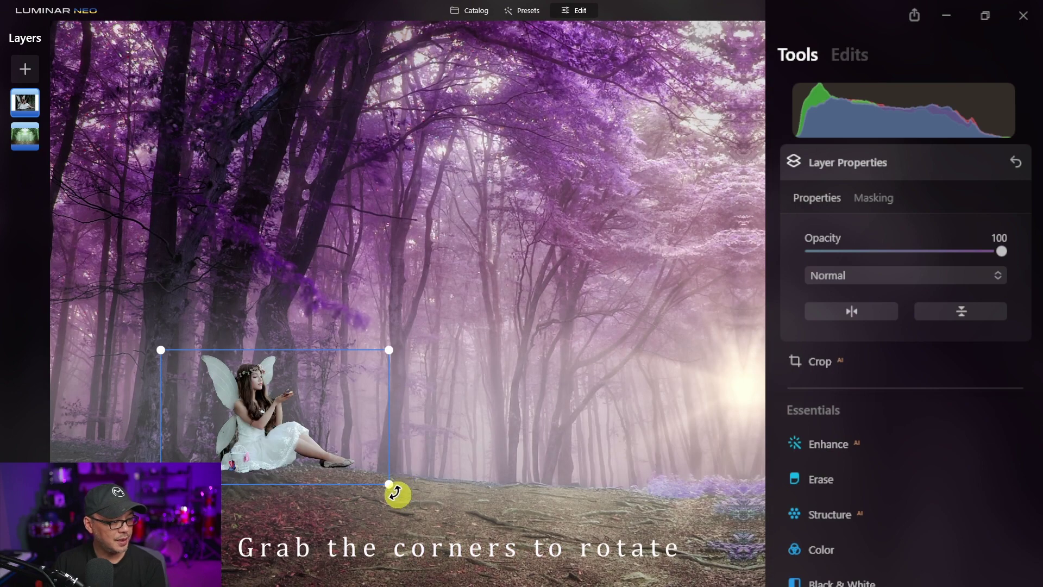
drag(397, 491, 388, 506)
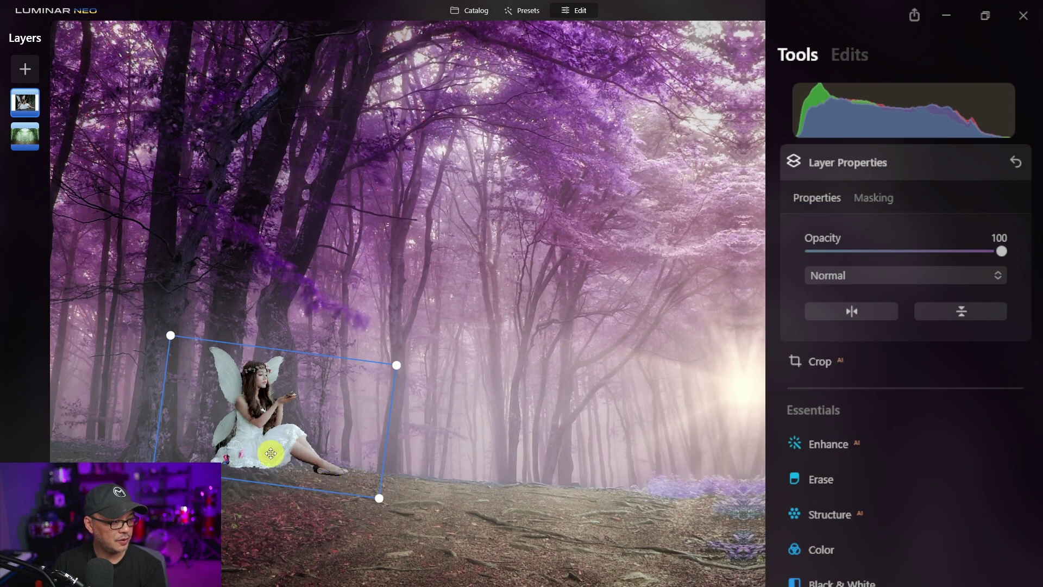
mouse_move(270, 449)
mouse_down()
mouse_move(260, 473)
mouse_move(262, 461)
mouse_up()
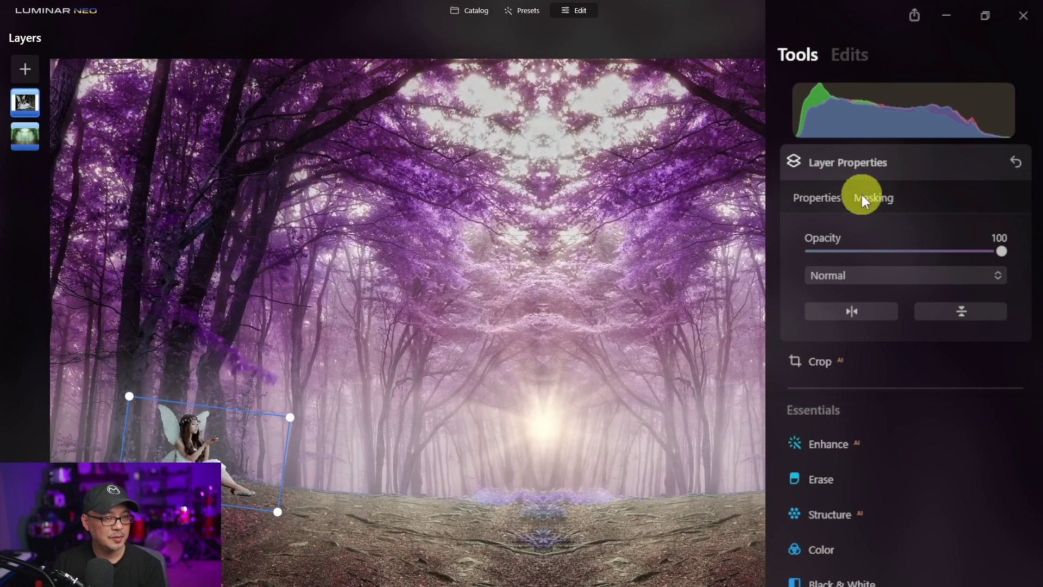
click(862, 193)
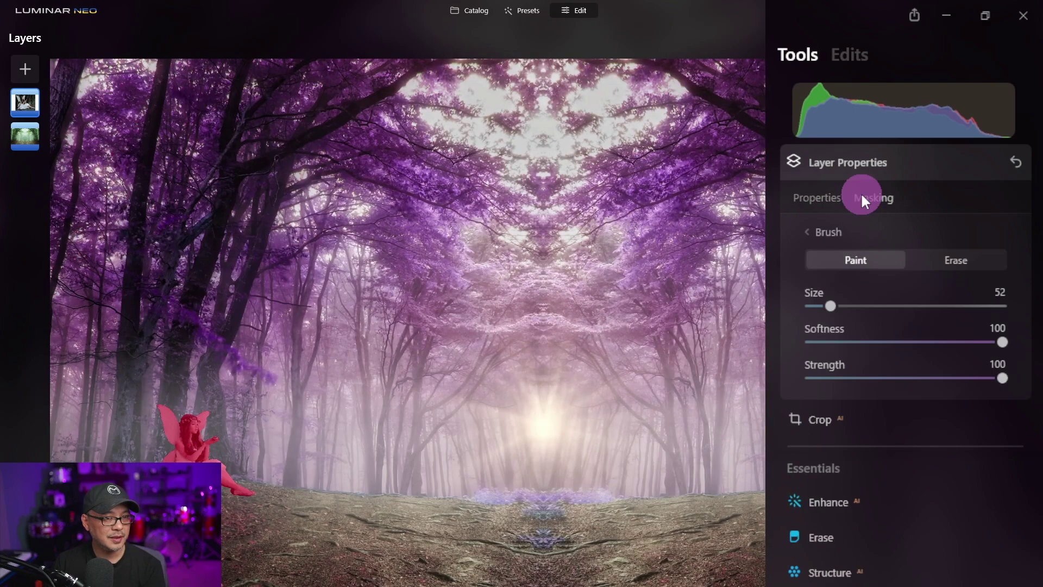
click(862, 164)
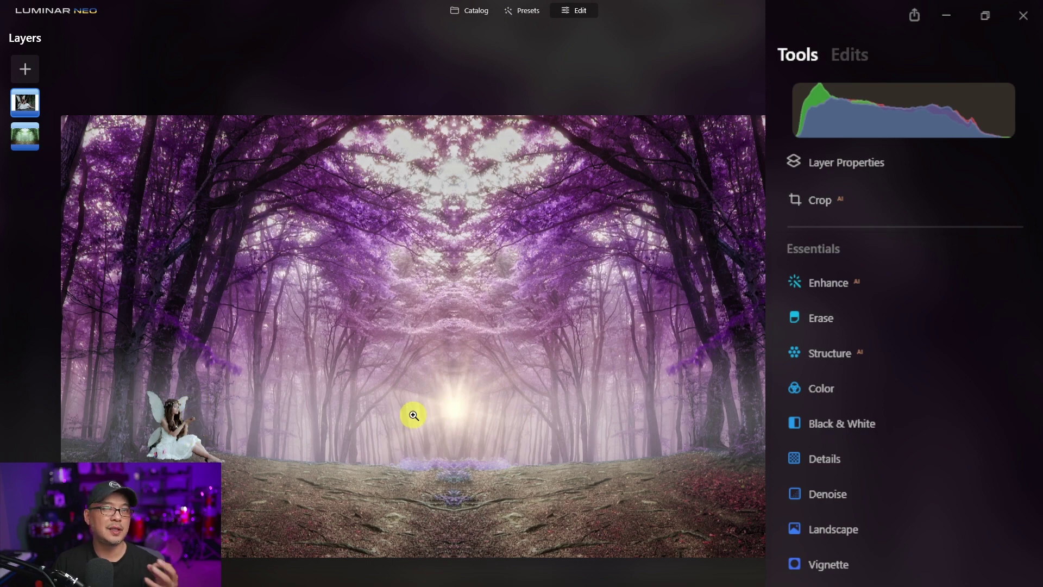
click(184, 435)
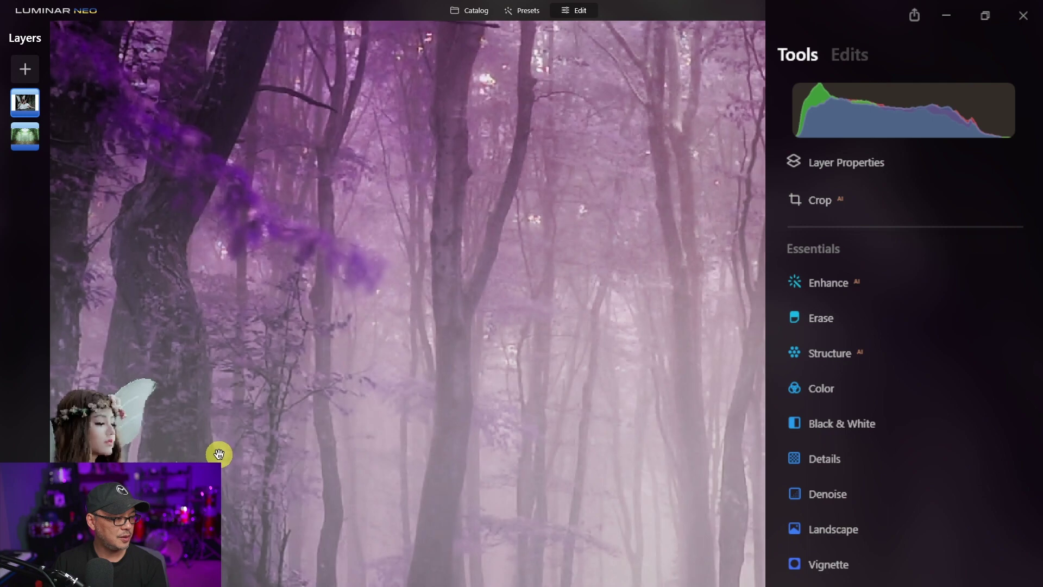
Step: Zoom in around the fairy and add Enhance to the Favorites list
mouse_move(217, 451)
mouse_down()
mouse_move(339, 368)
mouse_move(429, 328)
mouse_up()
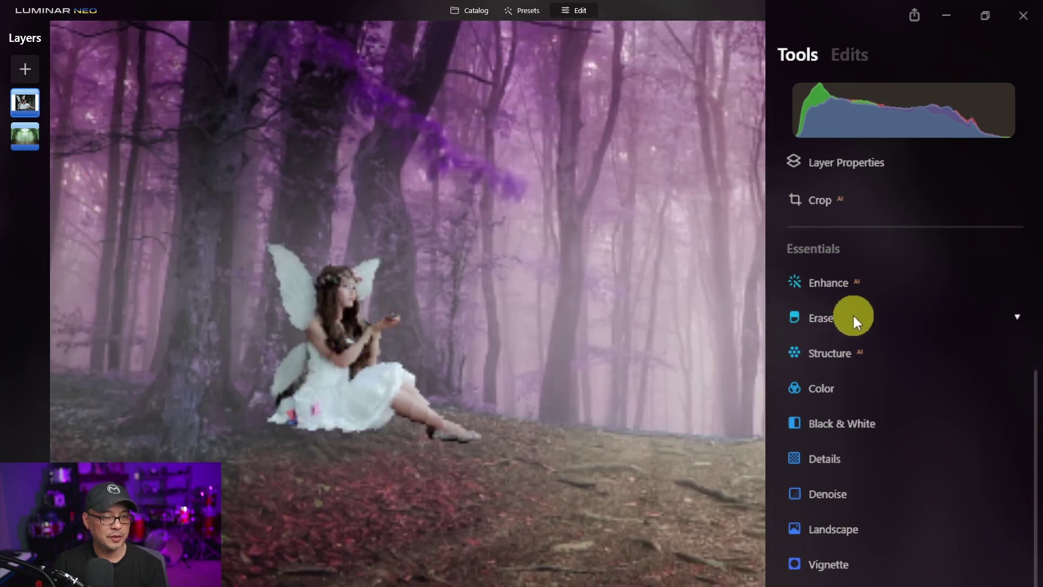
scroll(853, 314, down, 5)
scroll(875, 312, up, 8)
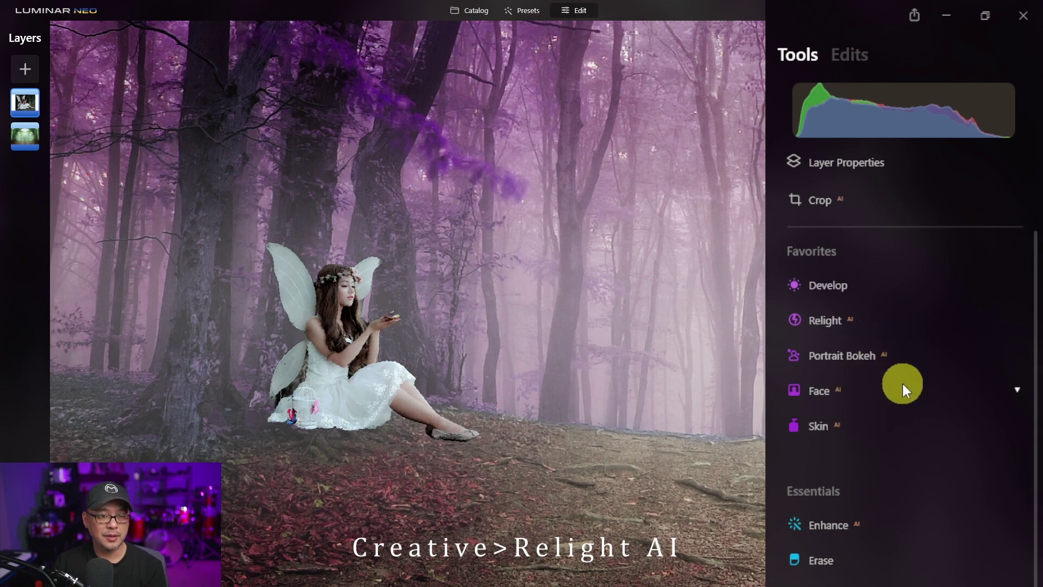
scroll(891, 383, down, 5)
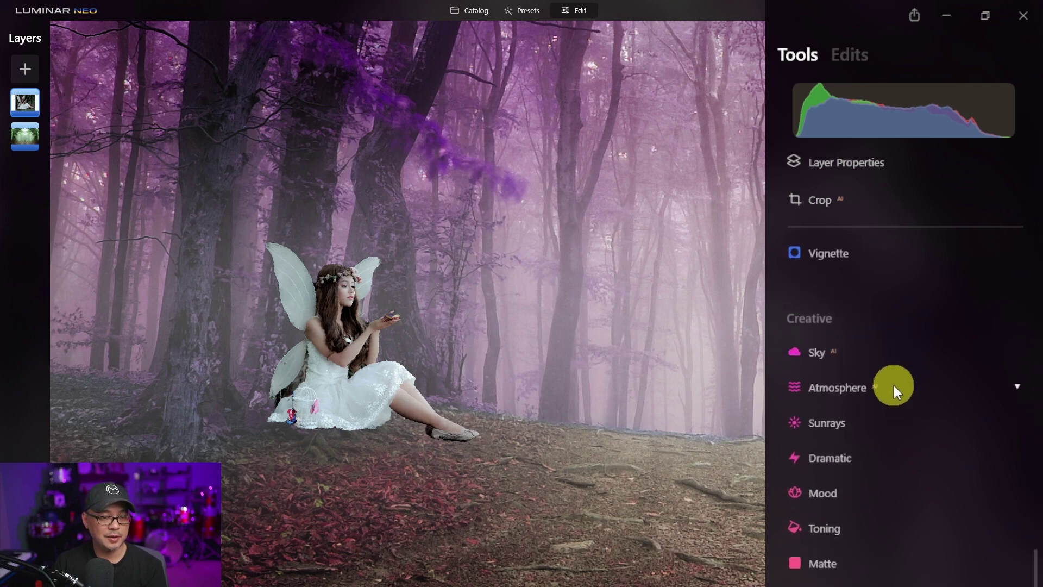
scroll(892, 382, up, 5)
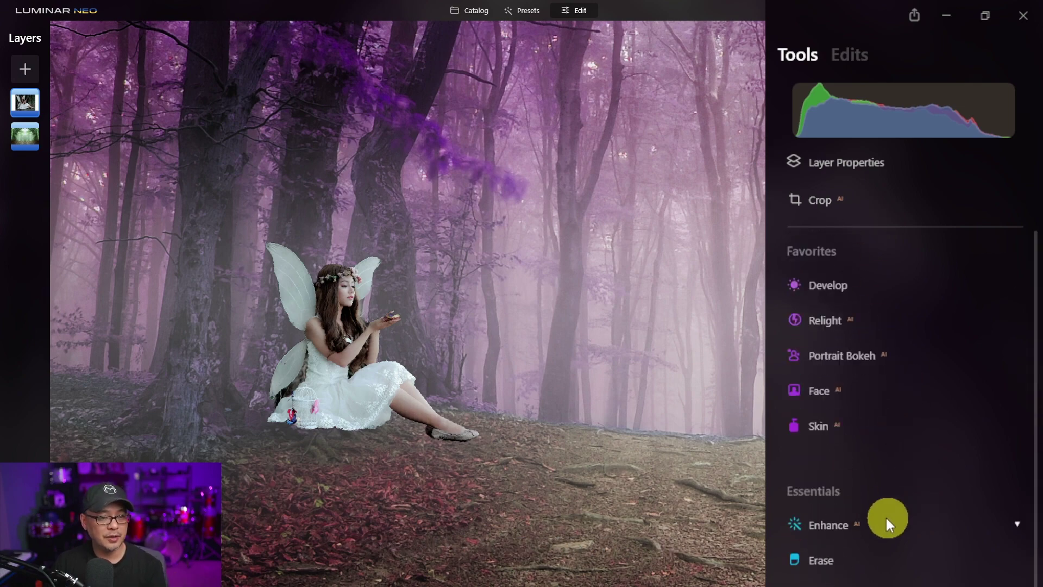
right_click(845, 524)
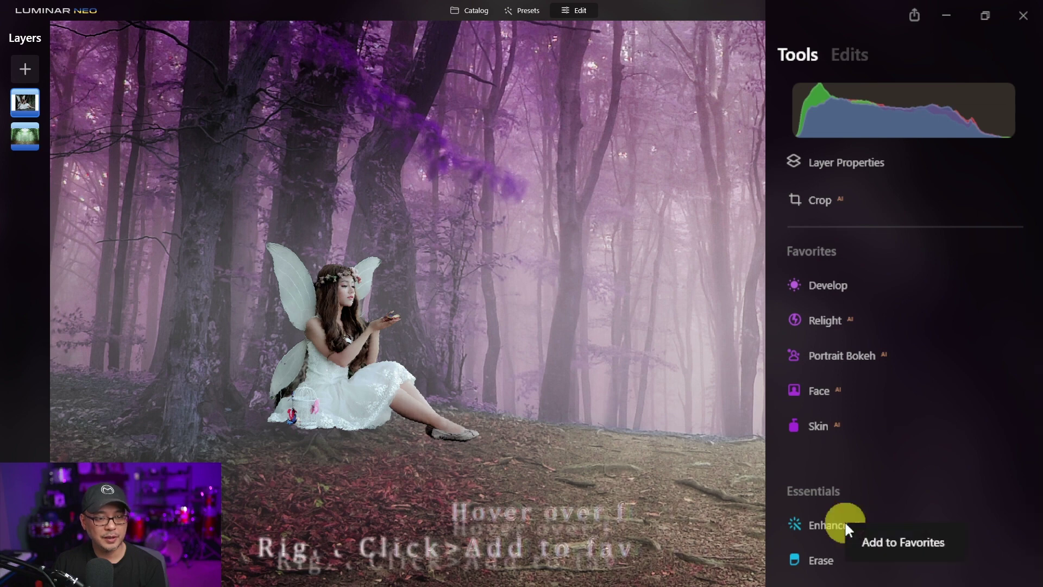
click(910, 543)
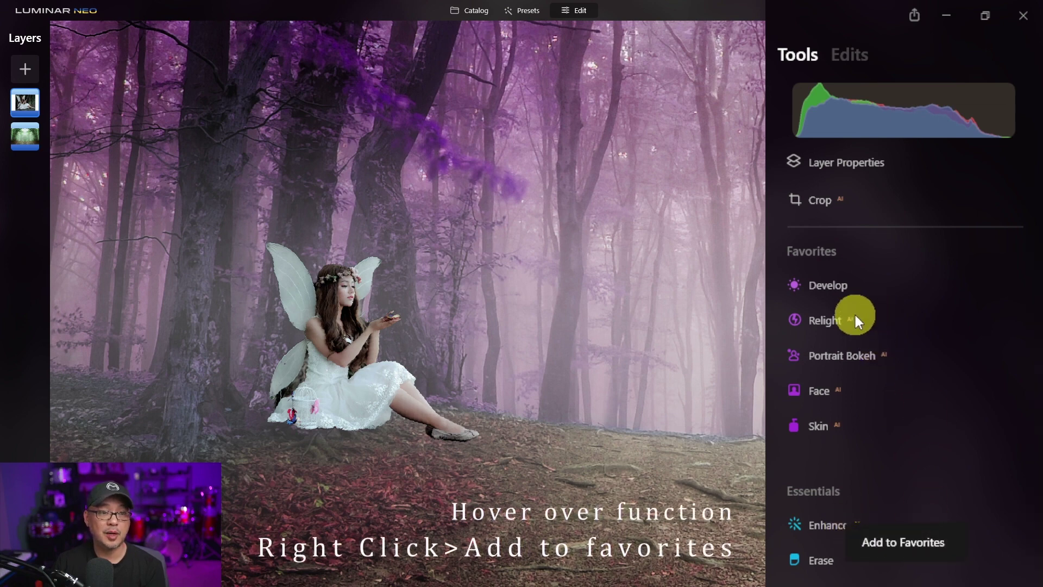
Step: Set Relight Brightness Near to -61 and compare the fairy with and without it
click(839, 321)
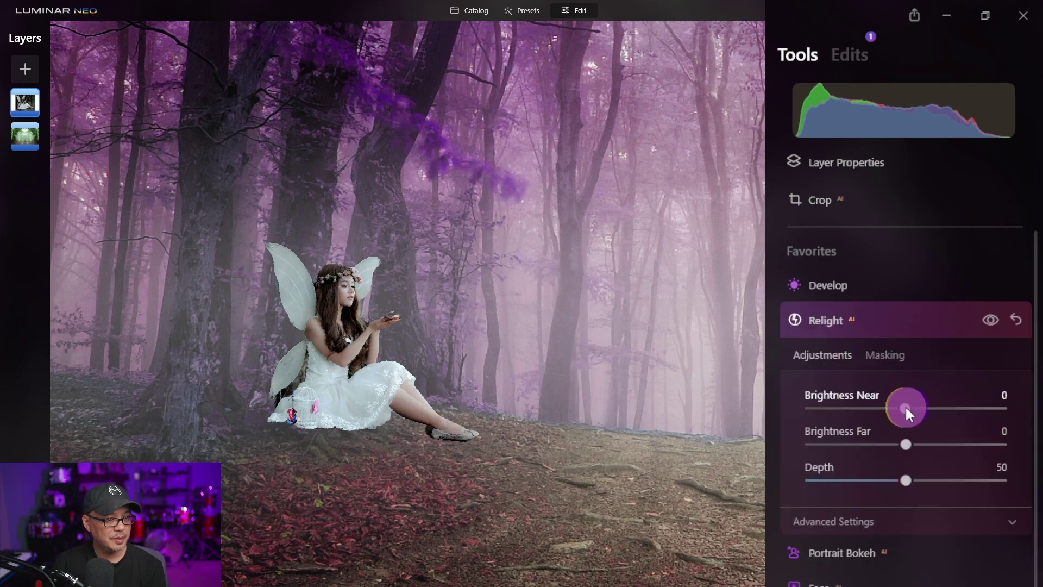
drag(903, 405, 862, 411)
click(986, 320)
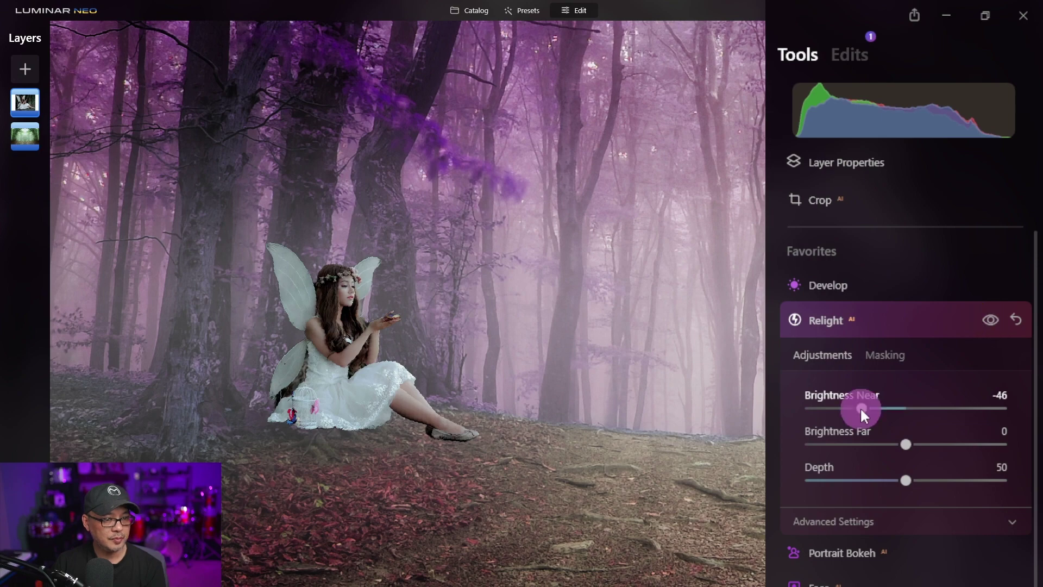
drag(859, 407, 846, 409)
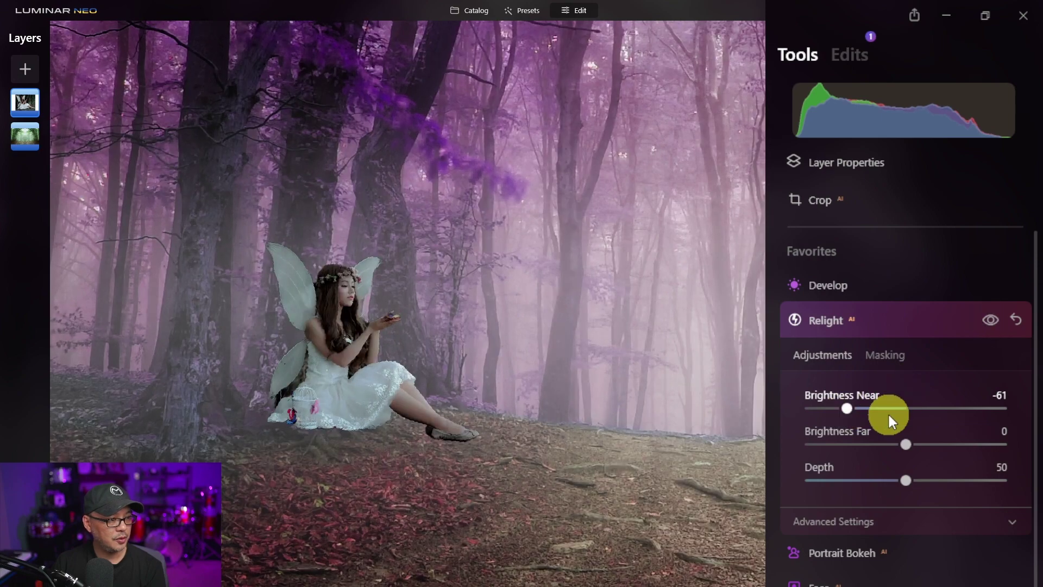
click(992, 319)
click(992, 318)
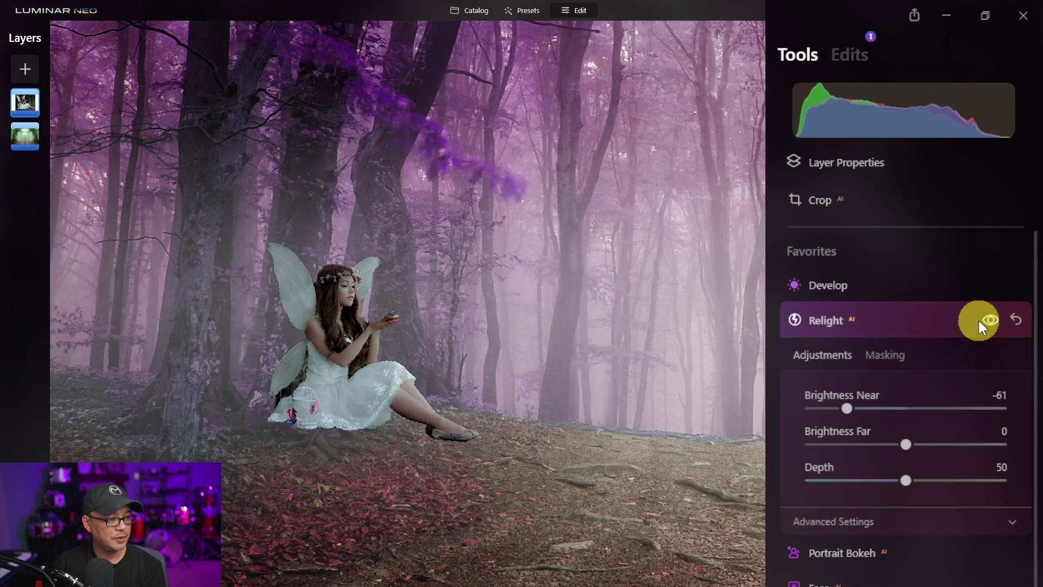
click(827, 285)
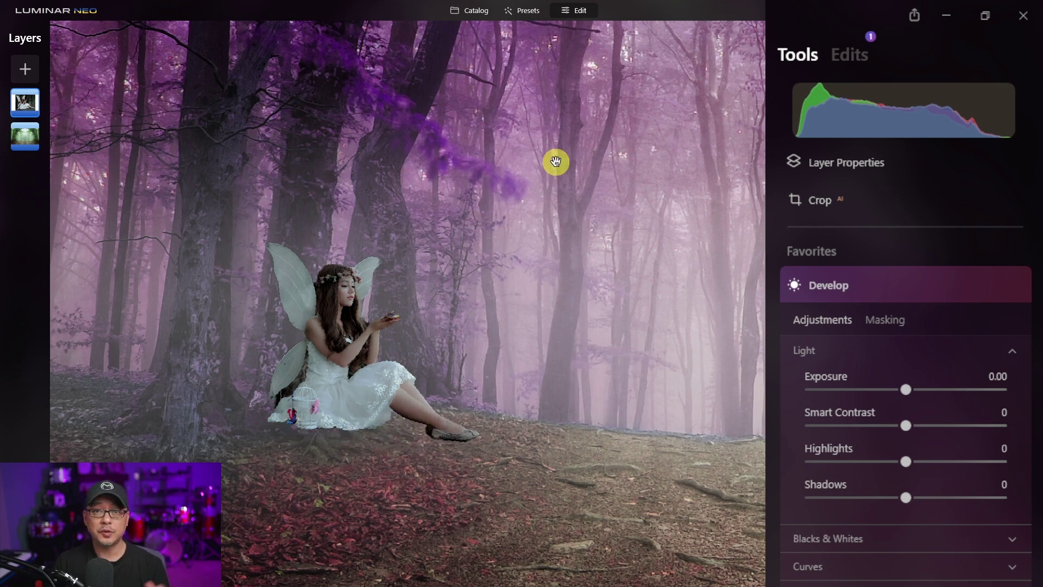
Step: On the background layer, set Develop Light Exposure -0.73, Smart Contrast 16, Shadows -100
click(29, 135)
click(29, 135)
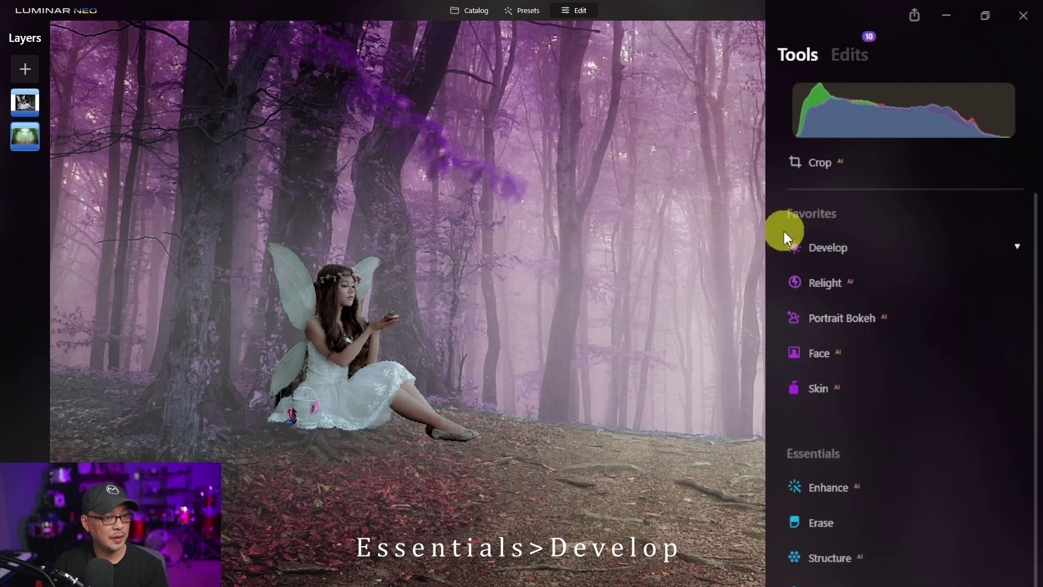
click(839, 247)
scroll(380, 414, up, 3)
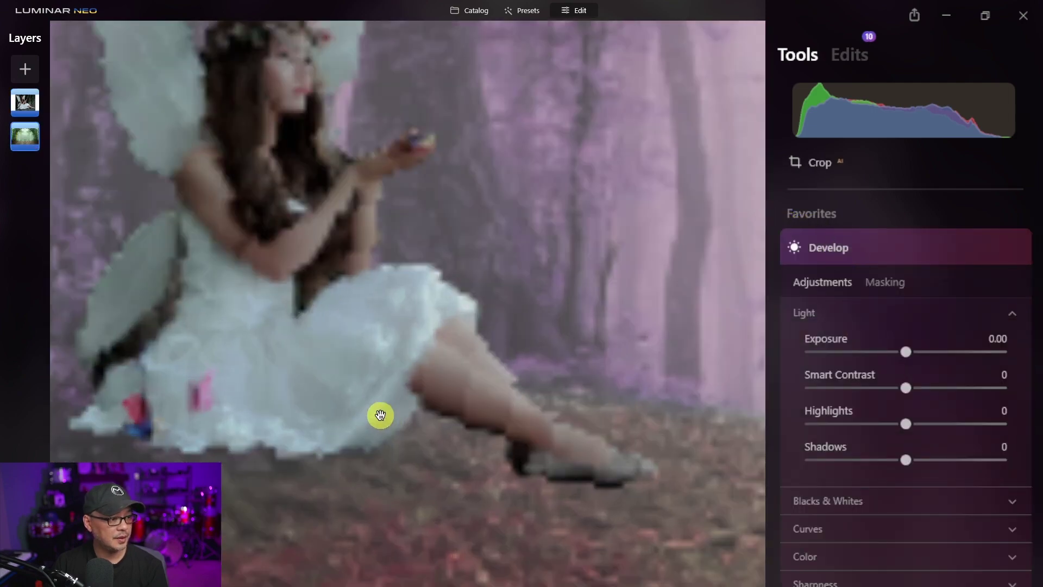
click(347, 438)
drag(905, 352, 895, 354)
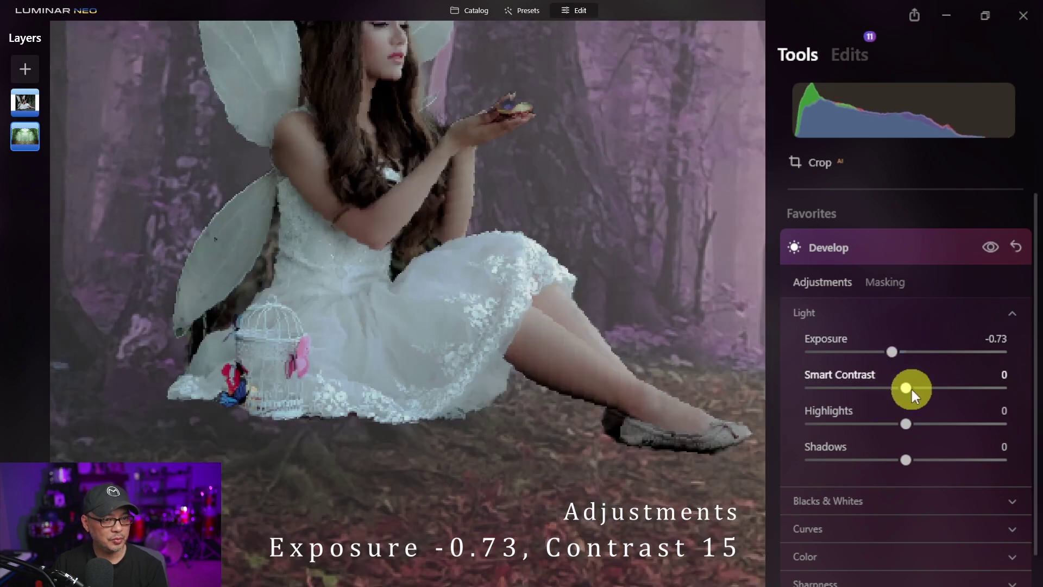
drag(911, 387, 922, 389)
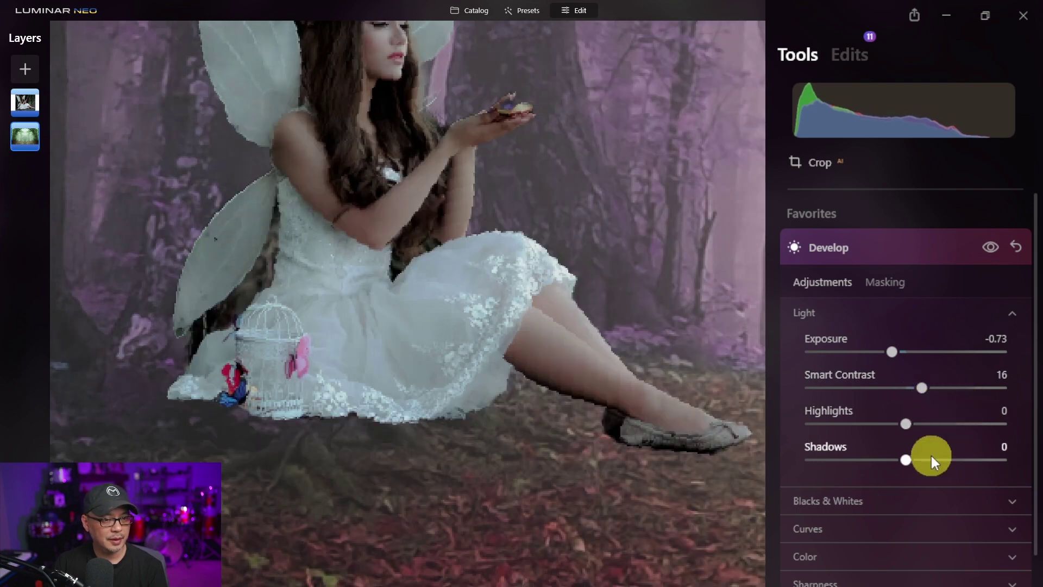
drag(904, 458, 810, 459)
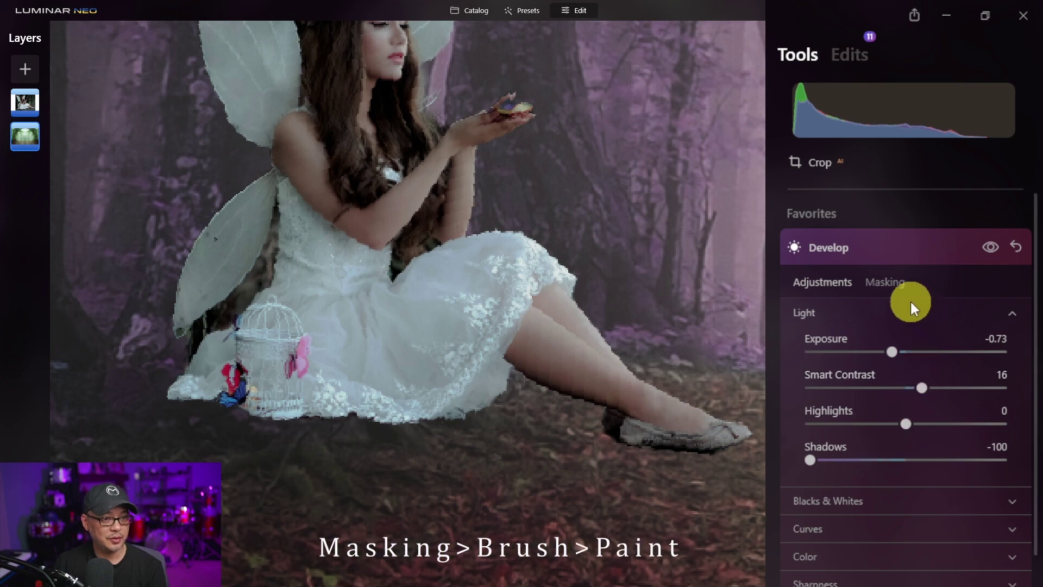
Step: Brush-mask the Develop darkening along the fairy's dress hem toward her shoe
click(878, 283)
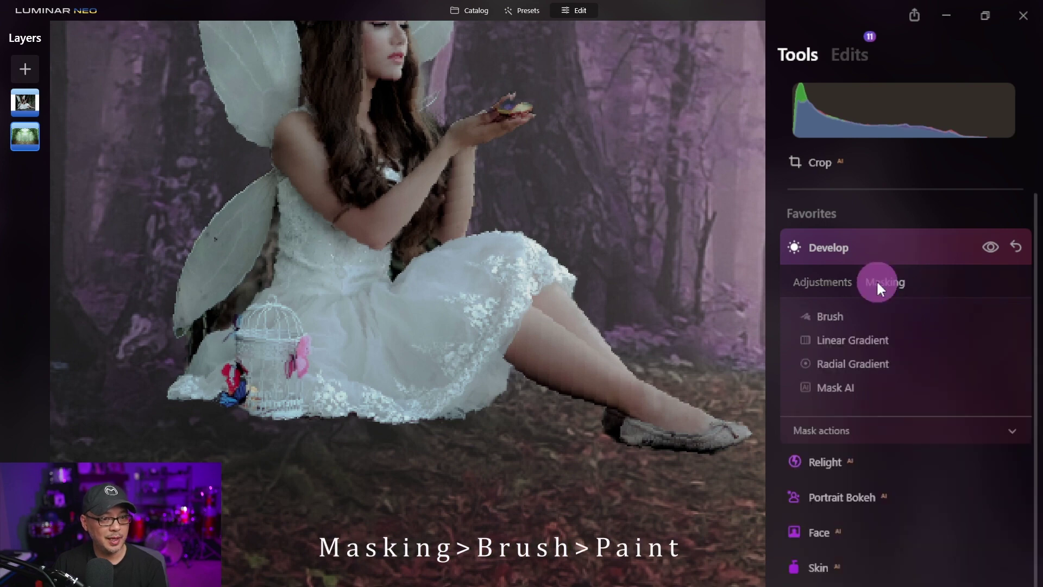
click(850, 319)
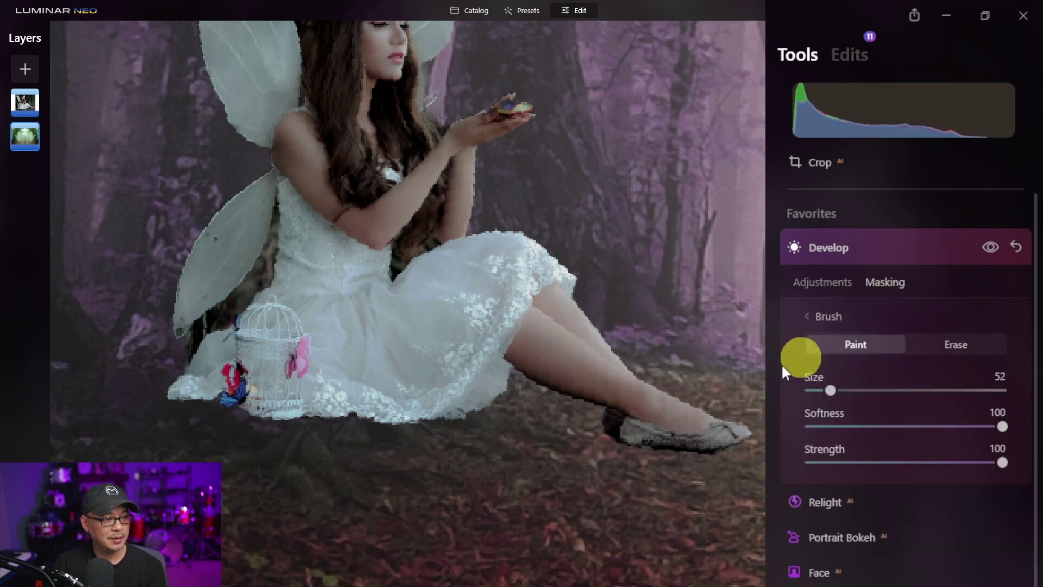
mouse_move(176, 402)
mouse_down()
mouse_move(305, 421)
mouse_move(428, 419)
mouse_move(520, 392)
mouse_move(514, 379)
mouse_up()
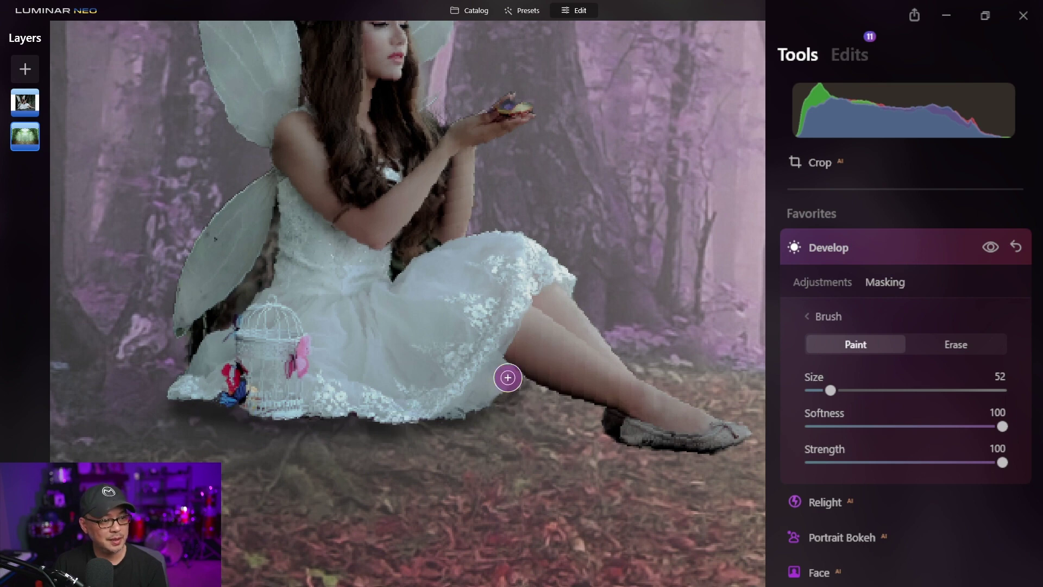
mouse_move(508, 377)
mouse_down()
mouse_move(600, 409)
mouse_move(498, 420)
mouse_move(599, 426)
mouse_move(481, 416)
mouse_move(624, 435)
mouse_up()
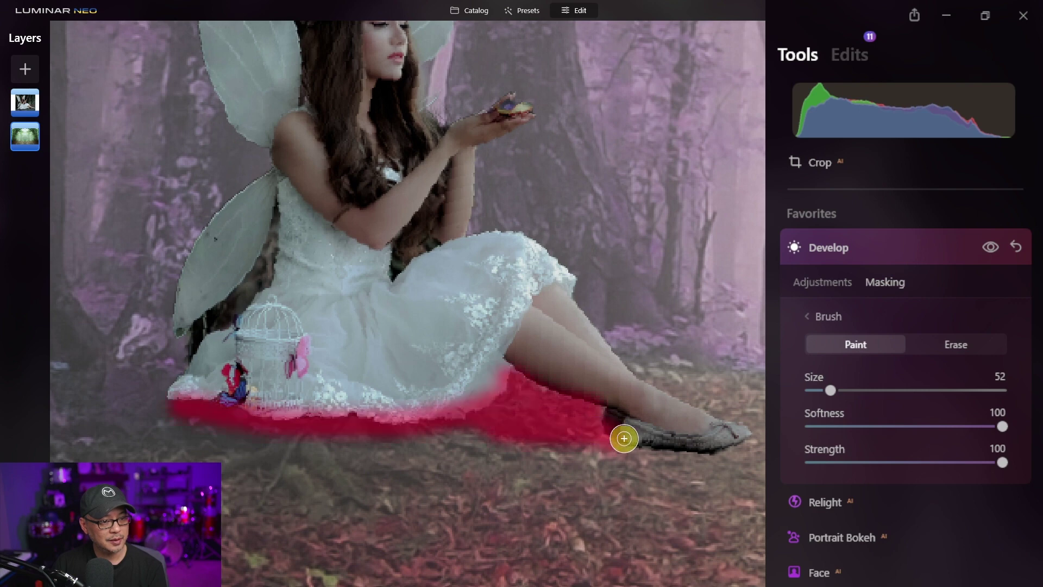
Step: Paint a faint ground shadow beneath her with brush Softness 70, Size 124, Strength 27
click(946, 427)
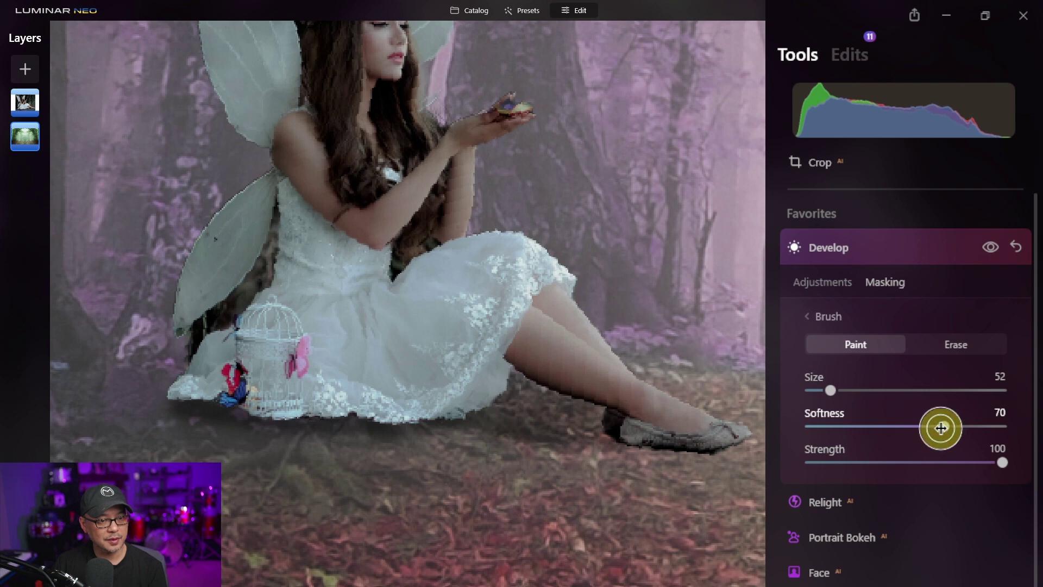
click(952, 462)
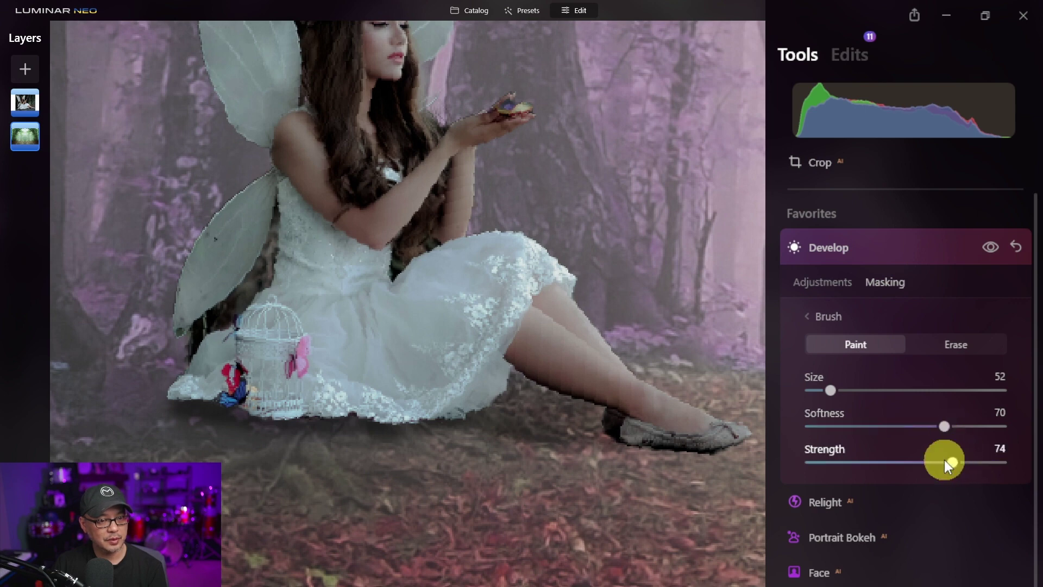
drag(951, 462, 947, 460)
mouse_move(179, 405)
mouse_down()
mouse_move(521, 386)
mouse_move(673, 447)
mouse_move(582, 452)
mouse_move(235, 421)
mouse_up()
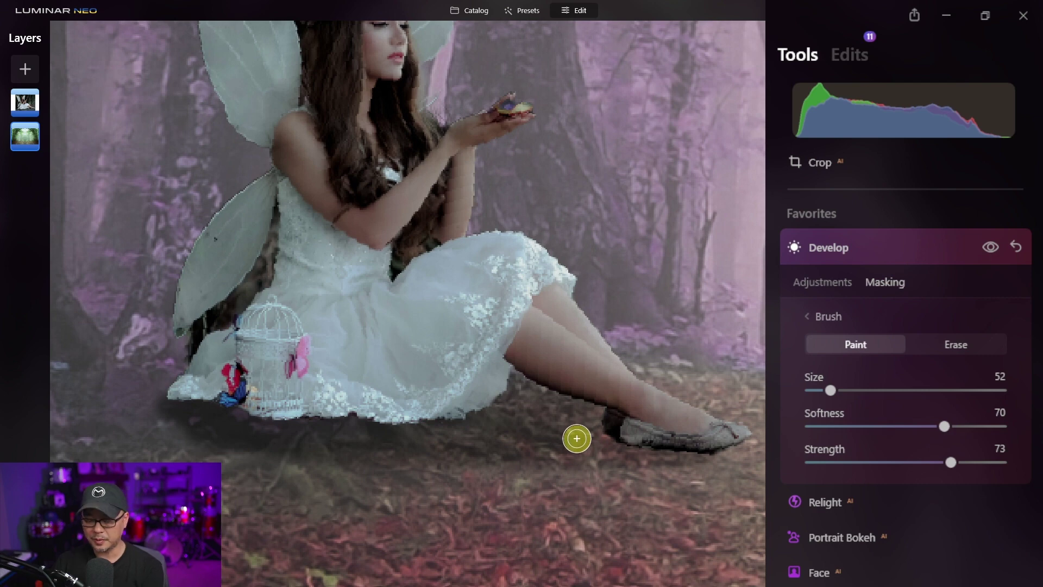
key(bracketright)
key(bracketright)
key(bracketright)
key(bracketright)
key(bracketright)
key(bracketright)
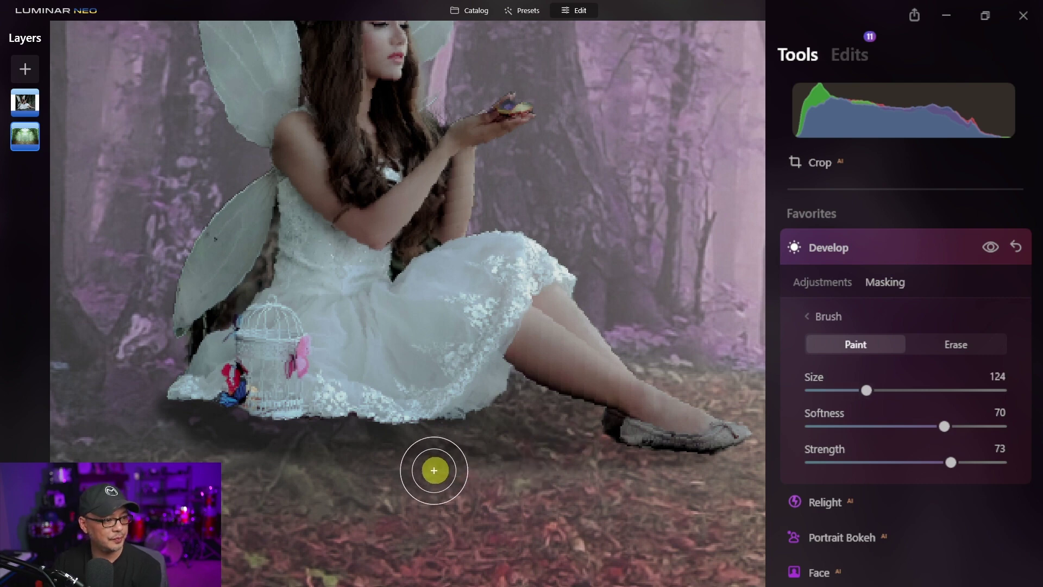
click(862, 462)
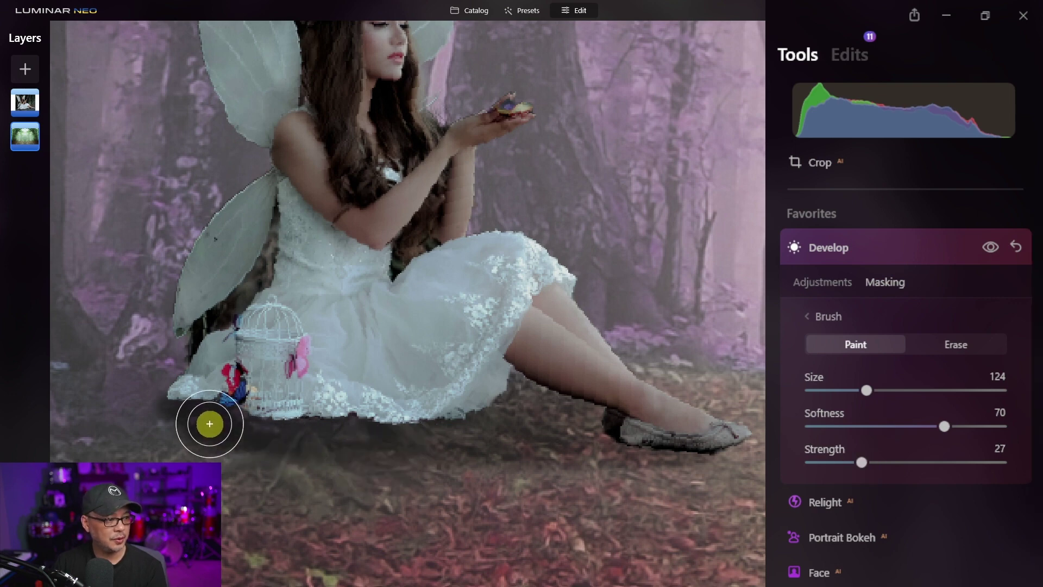
mouse_move(210, 424)
mouse_down()
mouse_move(270, 447)
mouse_move(559, 454)
mouse_move(261, 489)
mouse_move(373, 554)
mouse_move(563, 494)
mouse_move(256, 456)
mouse_move(187, 429)
mouse_move(489, 465)
mouse_move(554, 417)
mouse_move(547, 423)
mouse_move(576, 429)
mouse_up()
Step: Toggle the shadow adjustment off and on to compare the image with and without it
click(990, 247)
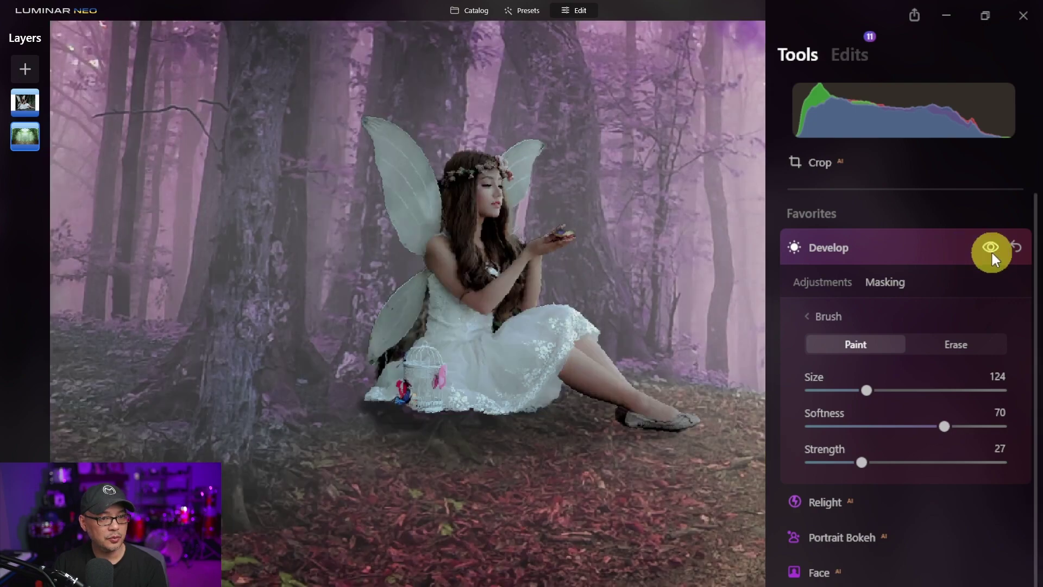
click(991, 244)
click(992, 246)
click(991, 245)
click(992, 246)
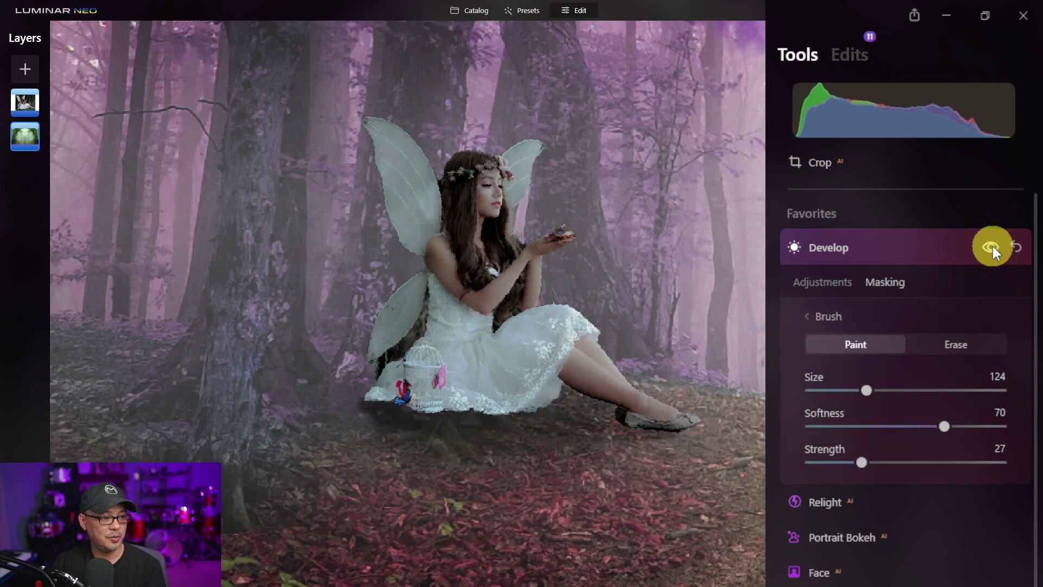
click(992, 246)
click(992, 244)
click(986, 246)
click(986, 246)
click(988, 250)
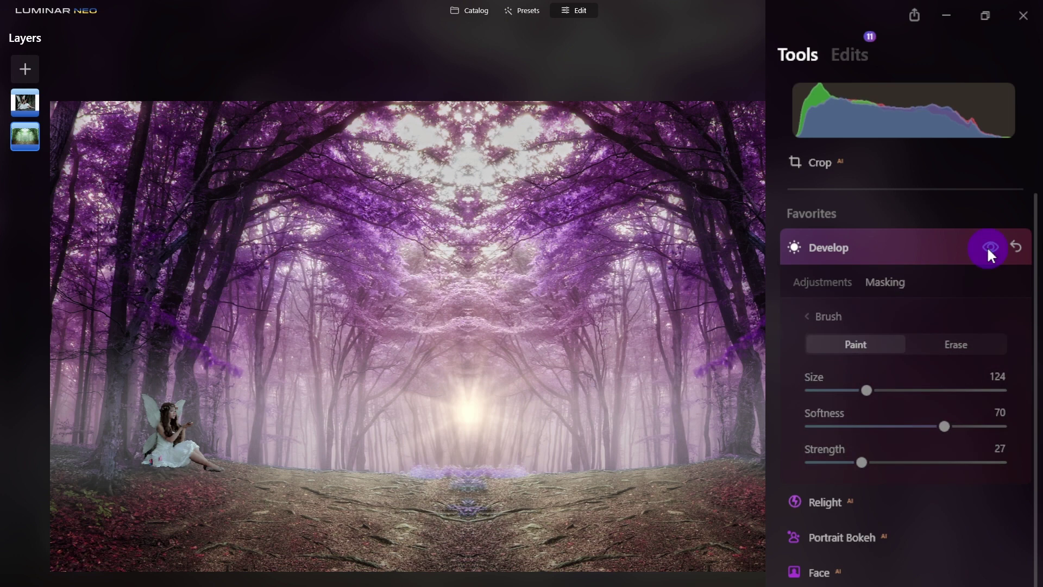
click(987, 246)
click(987, 246)
click(987, 246)
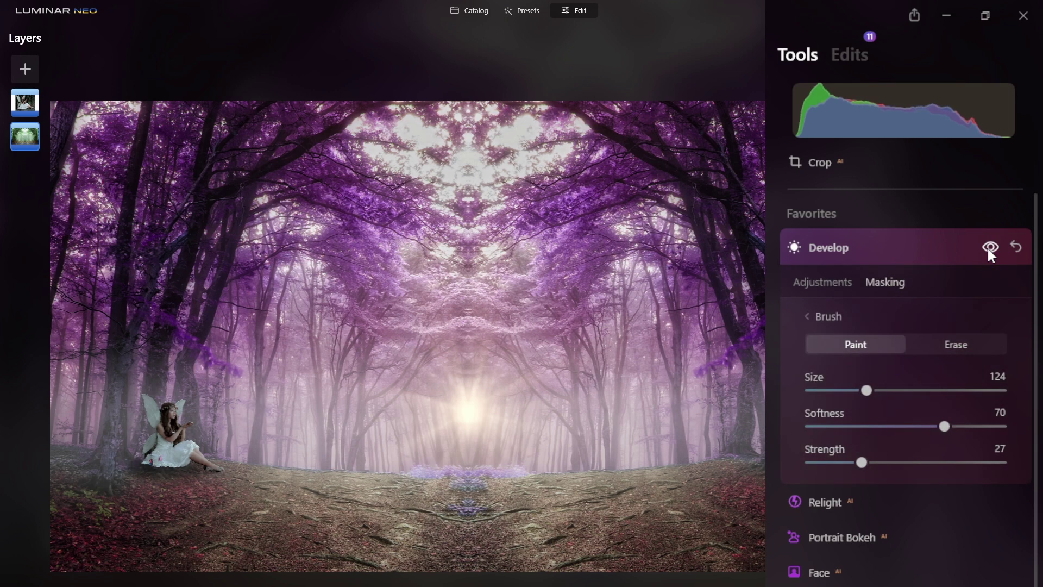
click(987, 246)
click(987, 246)
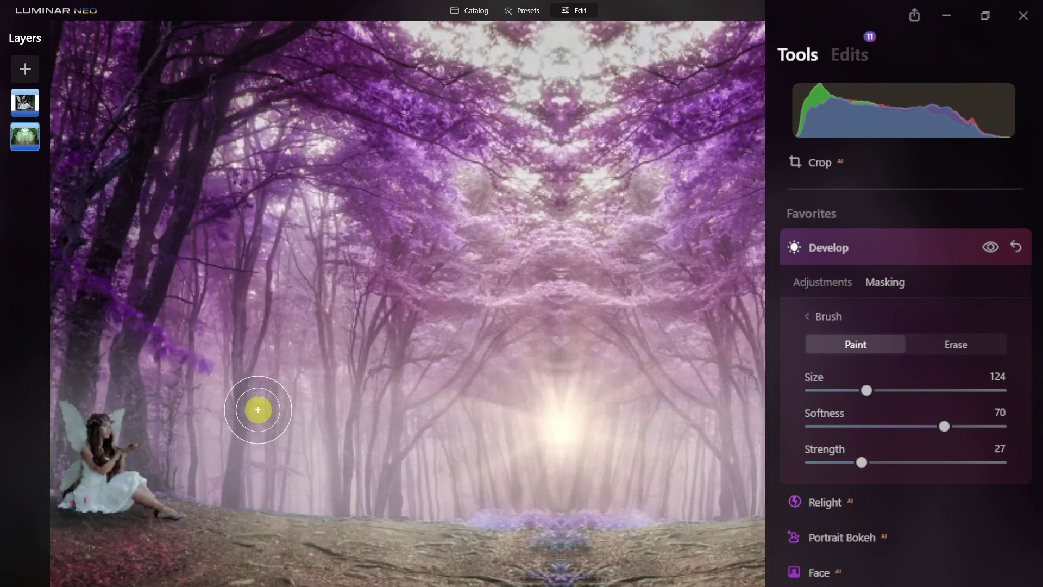
Step: Add the first Stardust Bokeh overlay as a new layer
scroll(255, 410, up, 2)
drag(179, 445, 298, 401)
scroll(297, 400, down, 3)
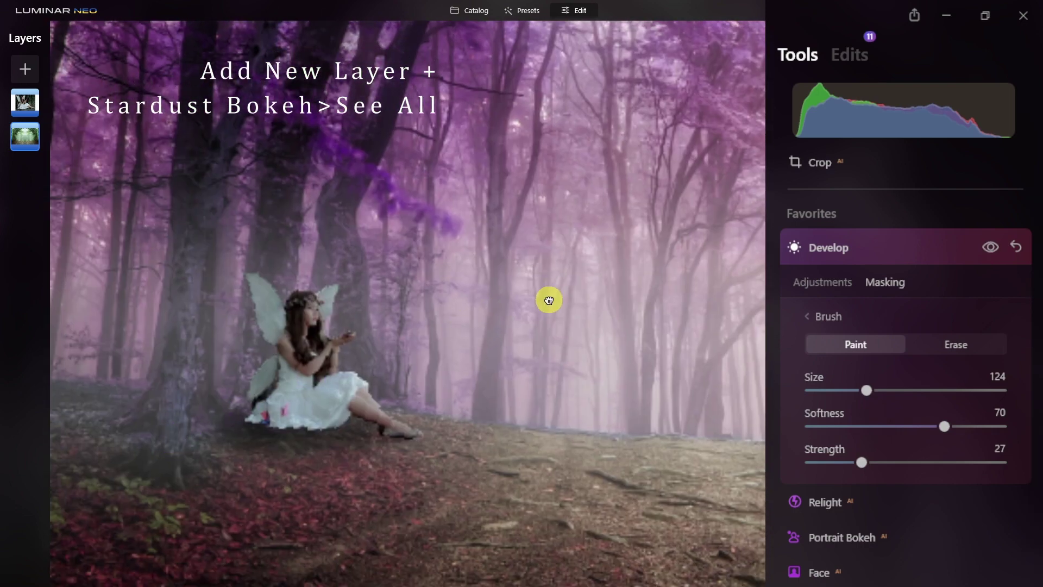
click(23, 70)
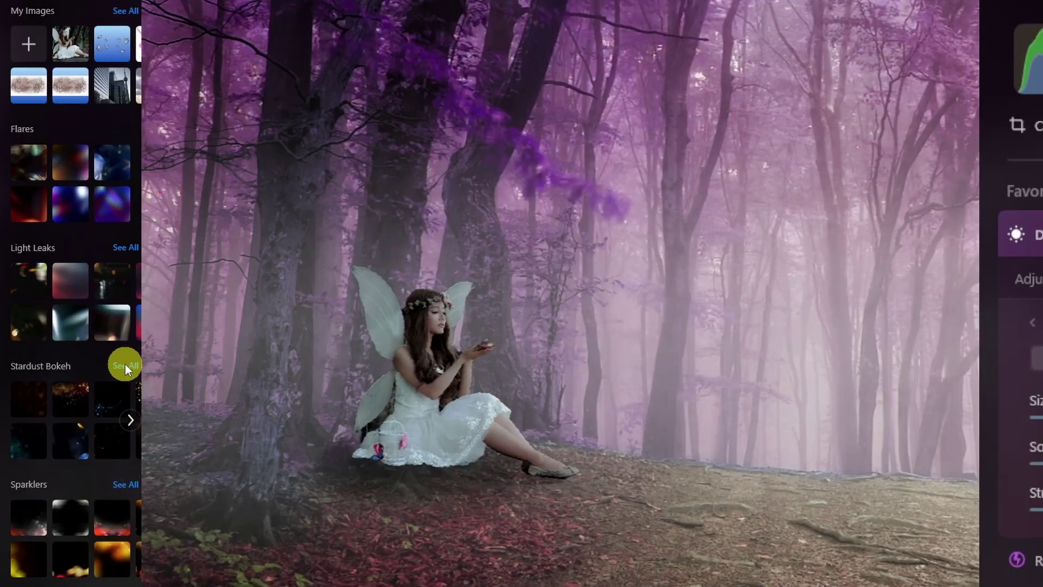
click(125, 365)
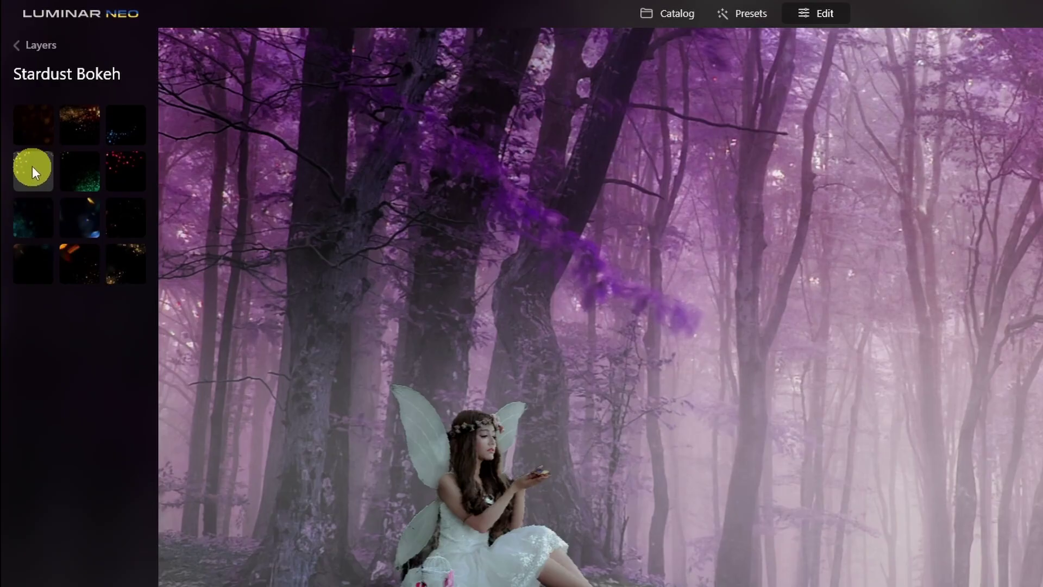
click(25, 171)
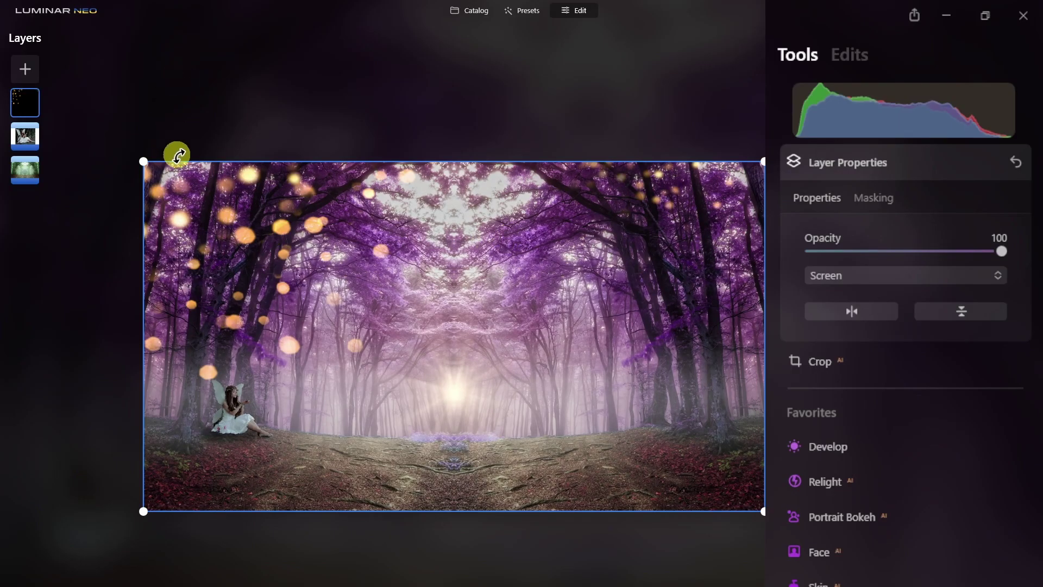
Step: Shrink, move and tilt the bokeh patch beside the fairy's hands, then select the fairy layer
drag(142, 162, 672, 459)
drag(721, 481, 298, 412)
scroll(298, 413, up, 2)
mouse_move(400, 528)
mouse_down()
mouse_move(392, 553)
mouse_move(408, 538)
mouse_up()
click(27, 109)
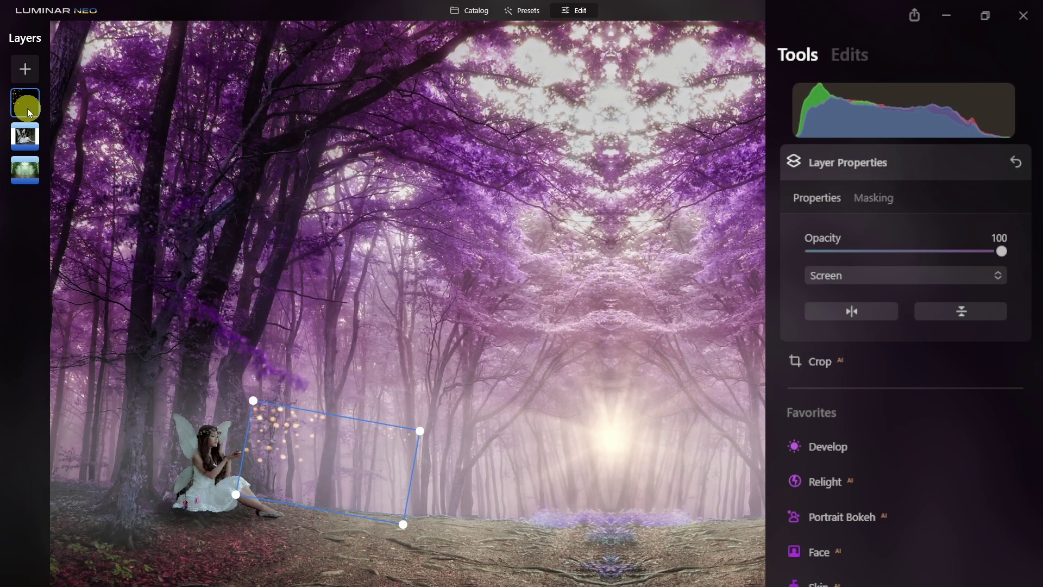
click(27, 131)
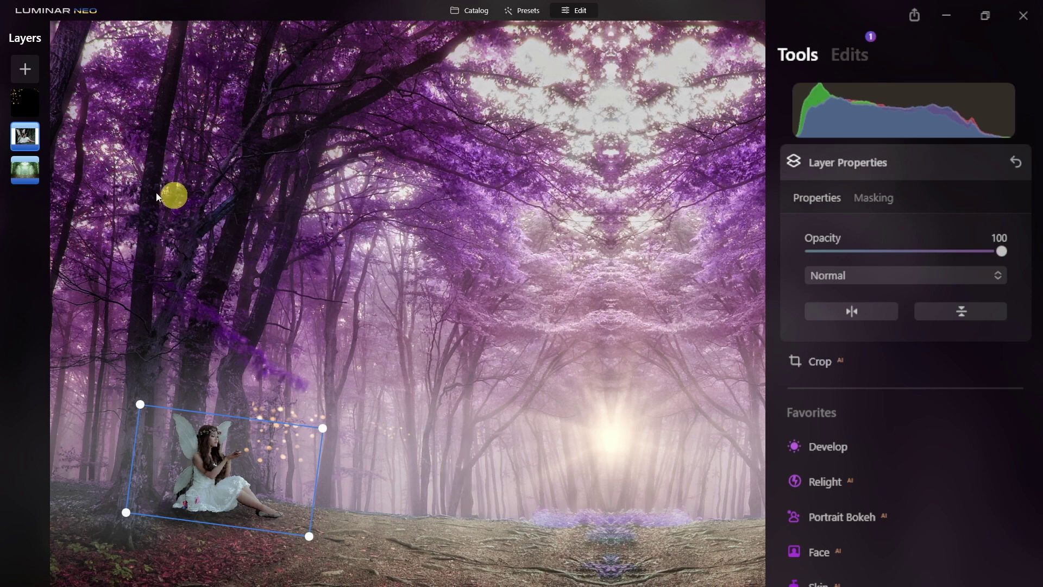
Step: Select the bottom background forest layer in the Layers panel
click(24, 168)
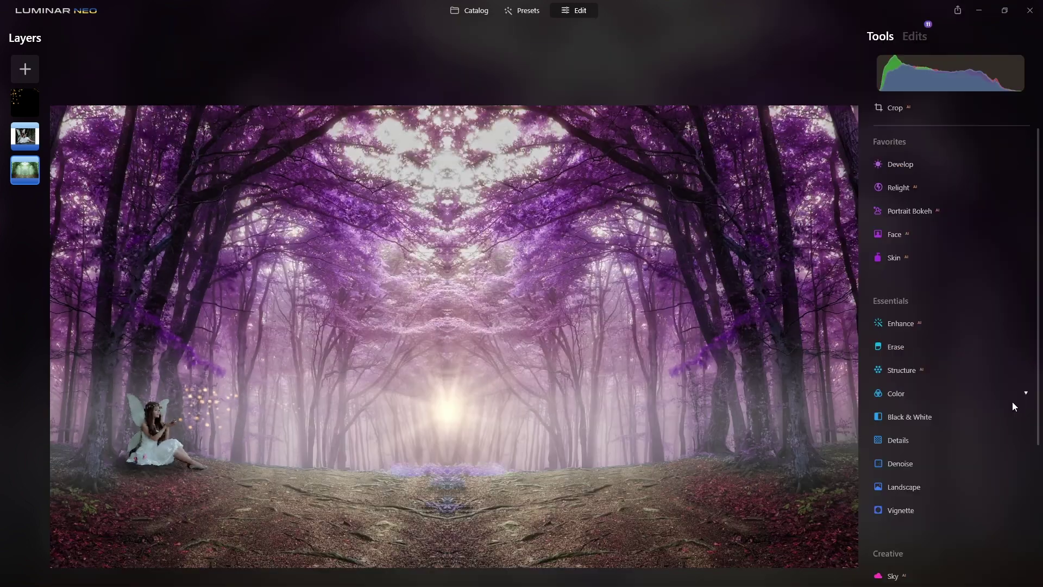